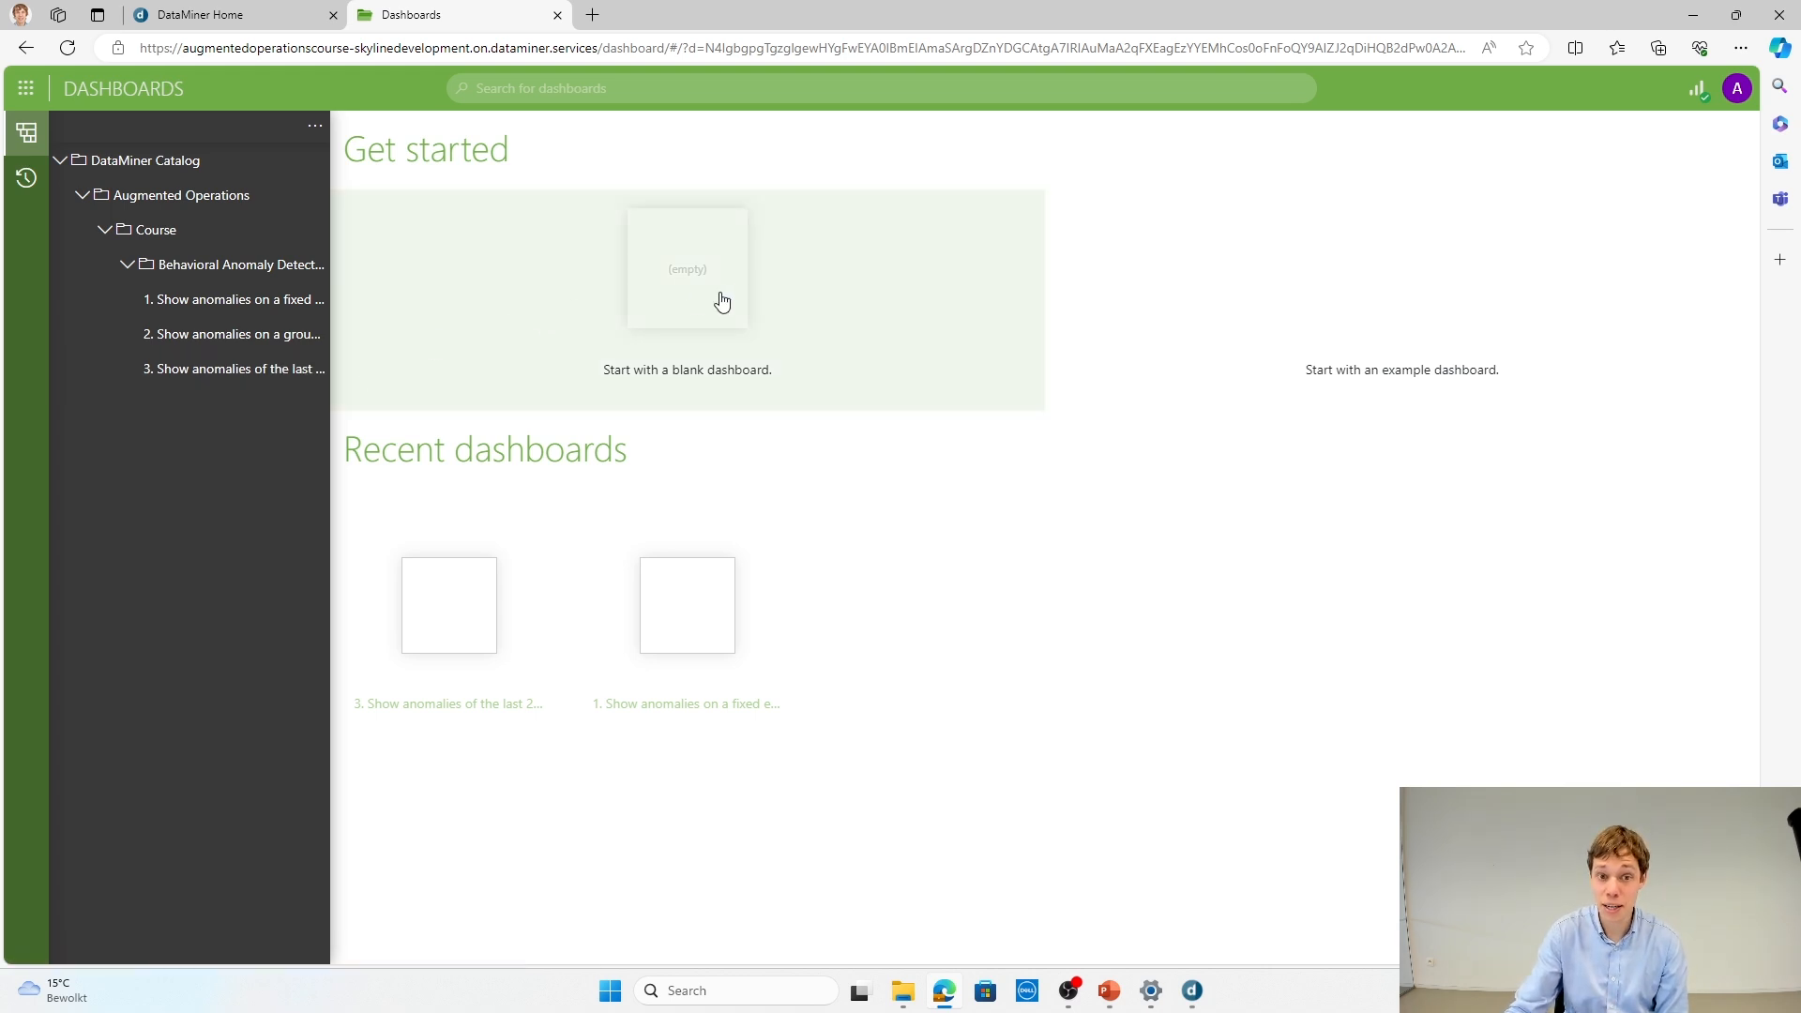
# Step: Create a blank dashboard named Test123
pyautogui.click(722, 301)
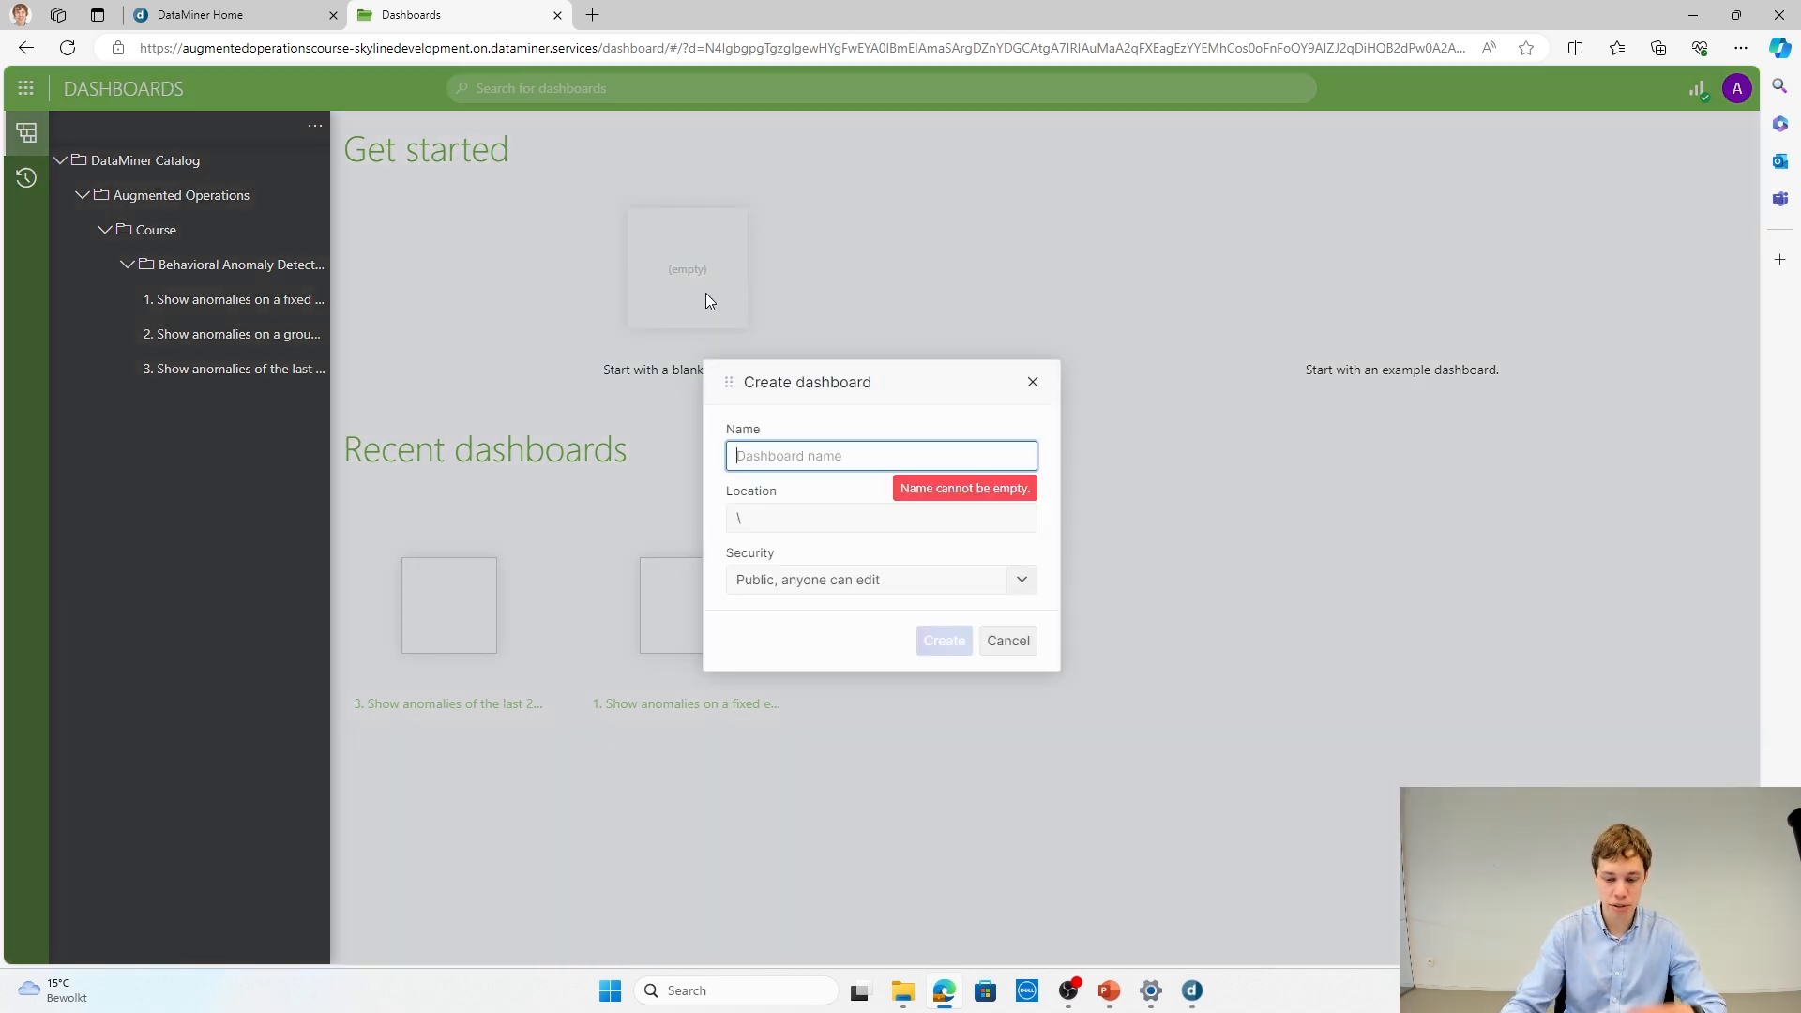
pyautogui.write('Test123')
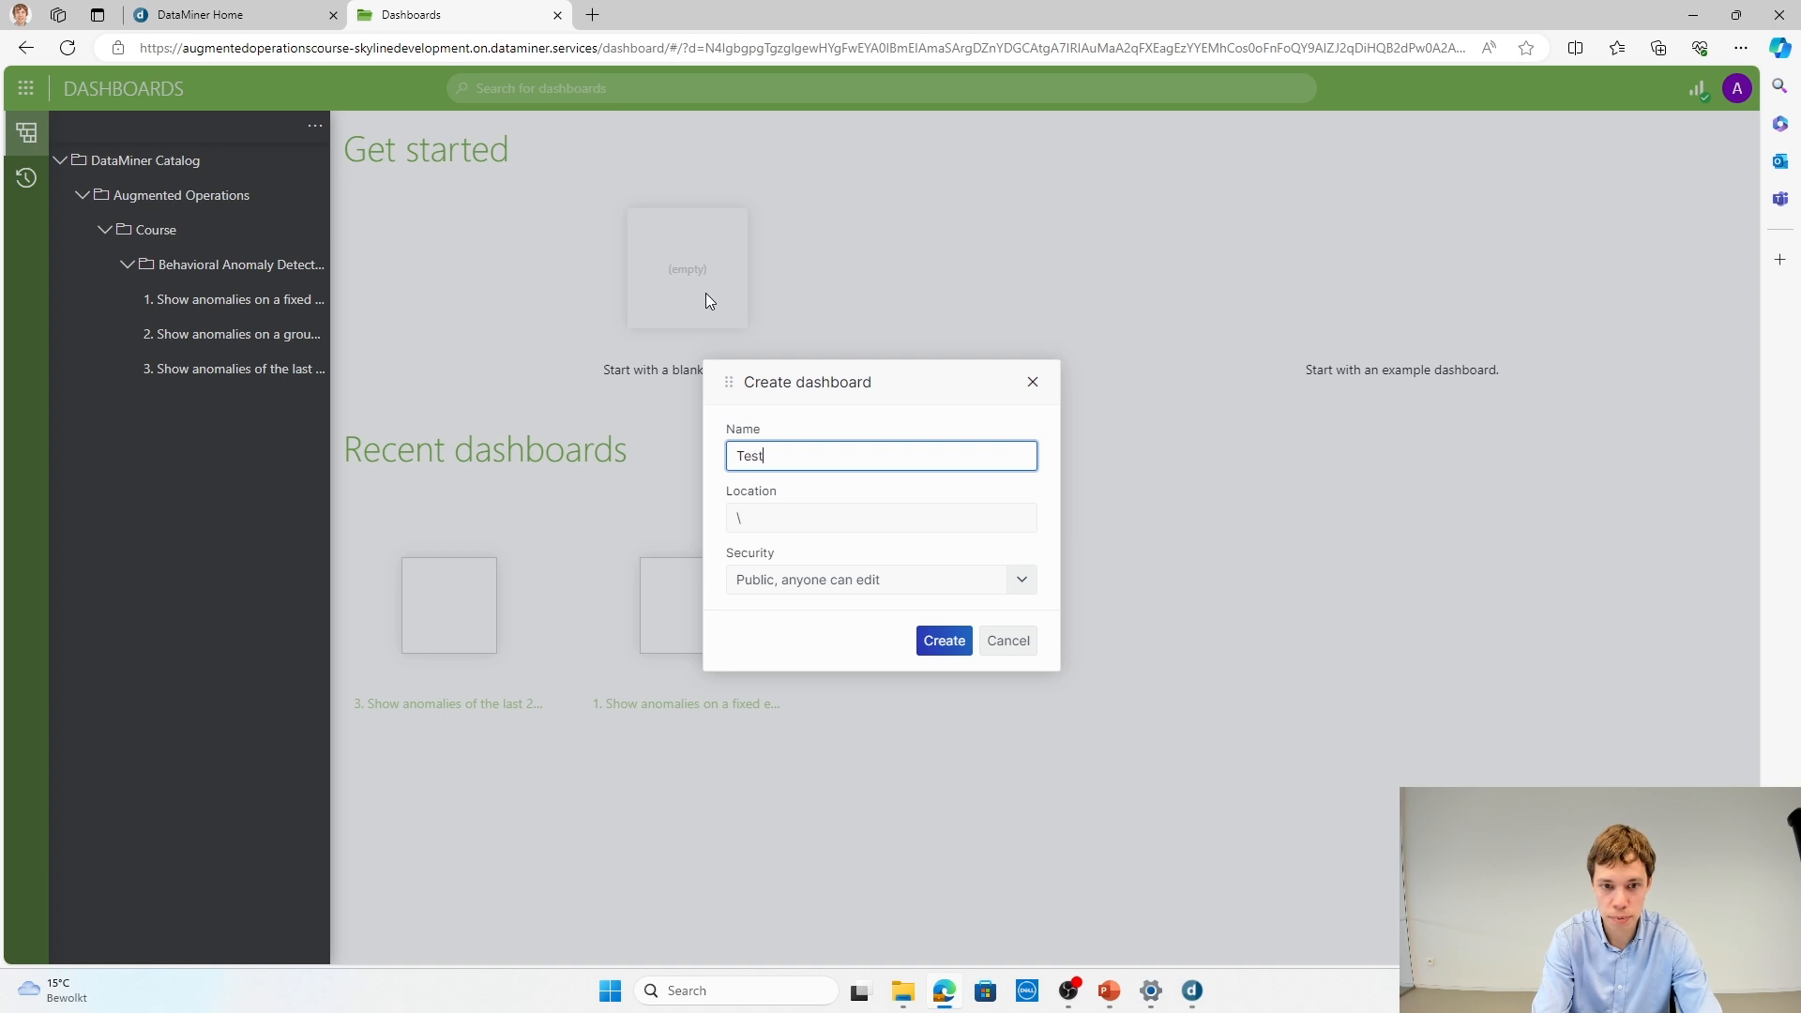
pyautogui.click(949, 646)
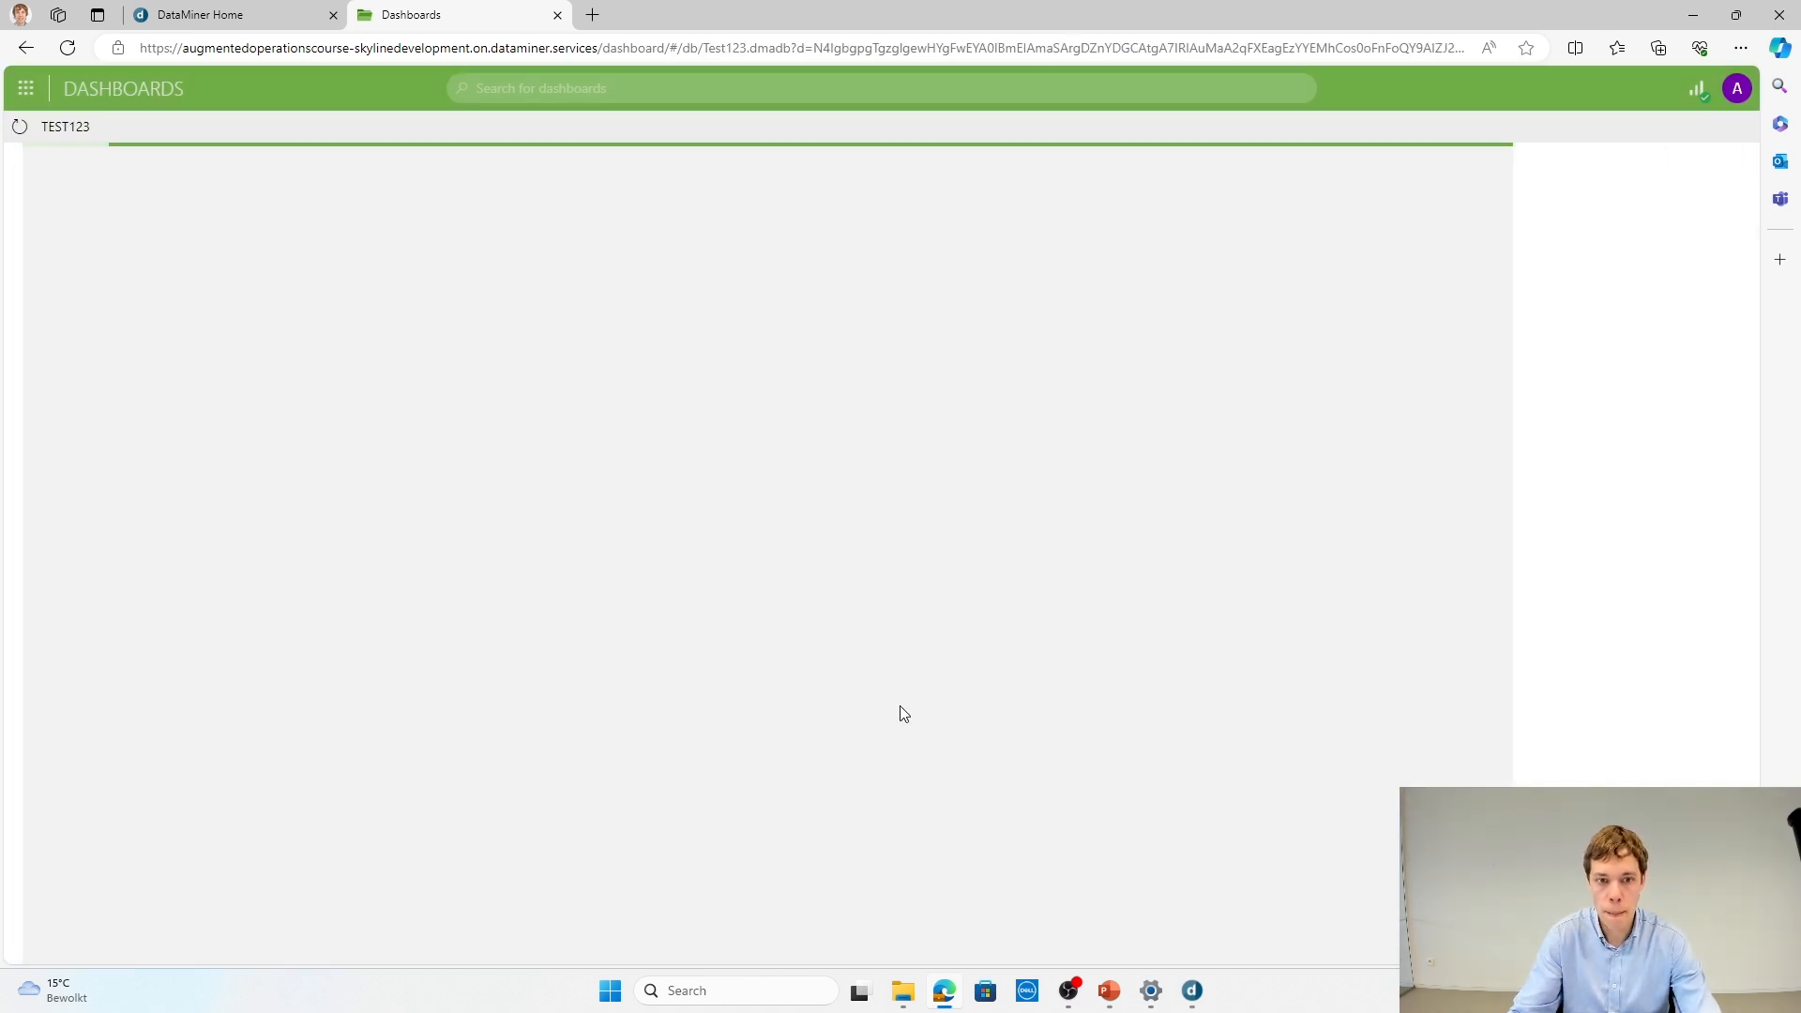
# Step: Add a new query to the dashboard with Get behavioral change events as its data source
pyautogui.click(1356, 531)
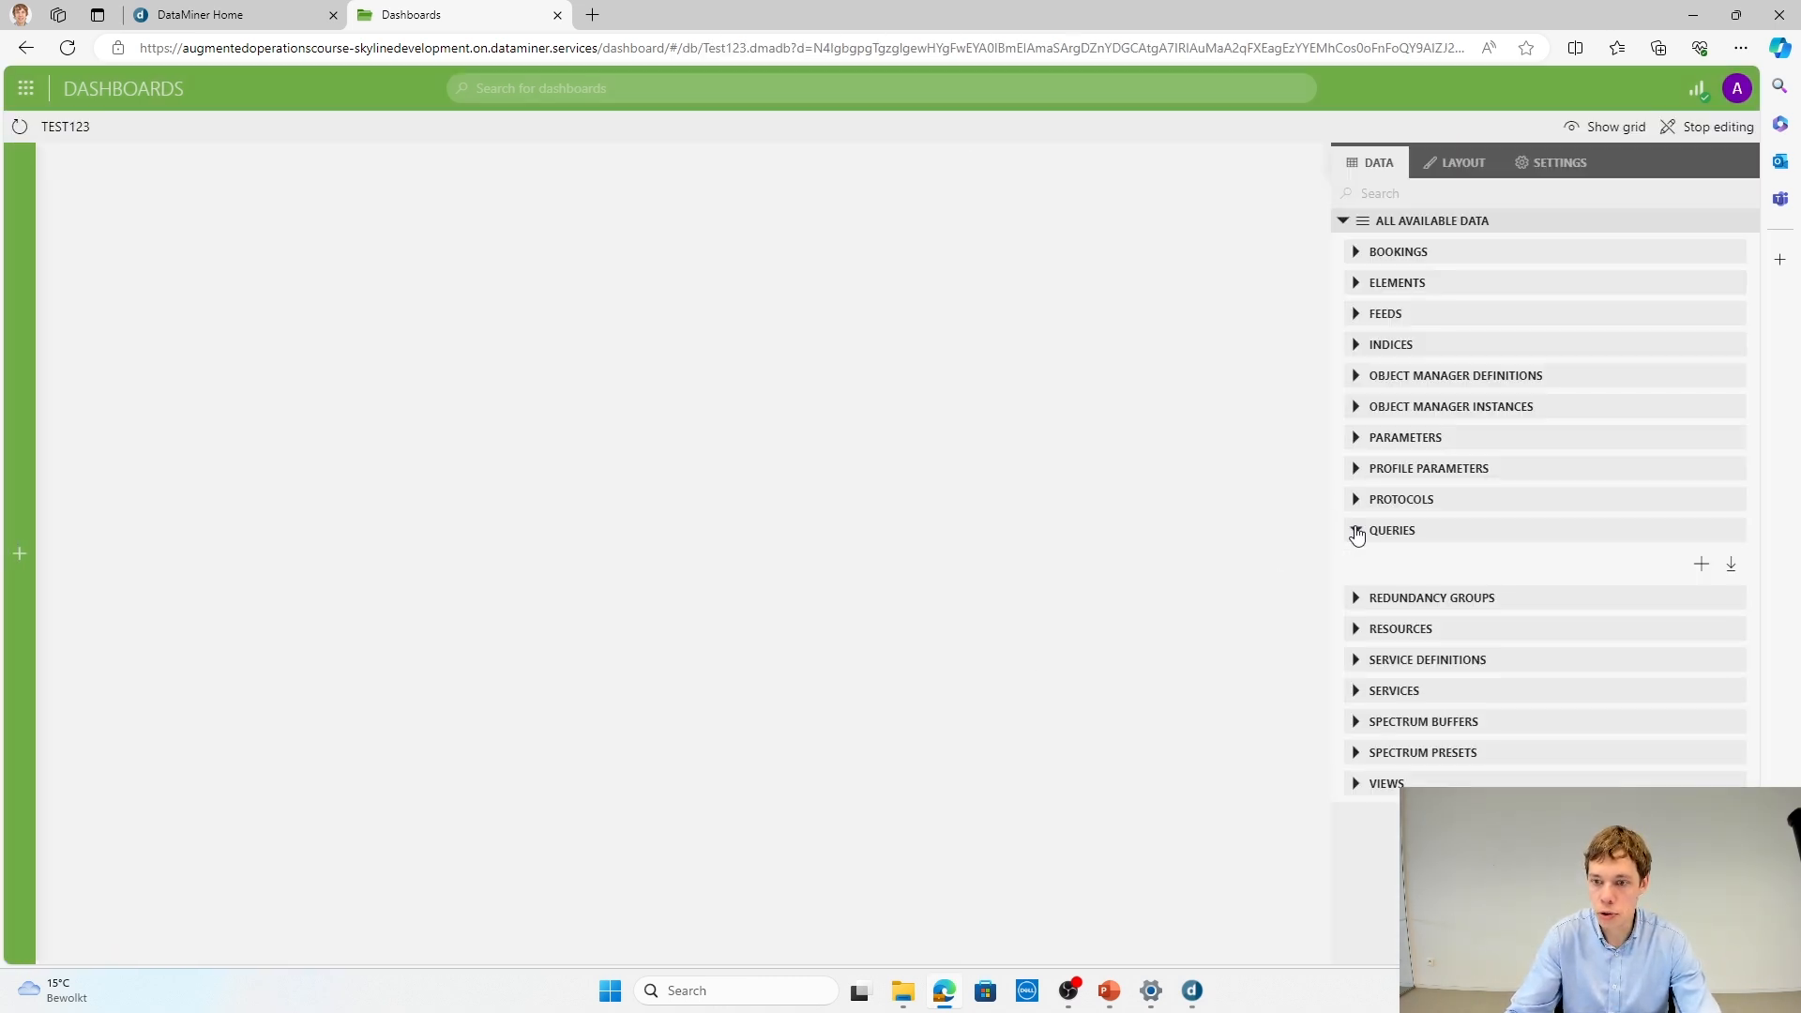
pyautogui.click(1698, 564)
pyautogui.click(1431, 688)
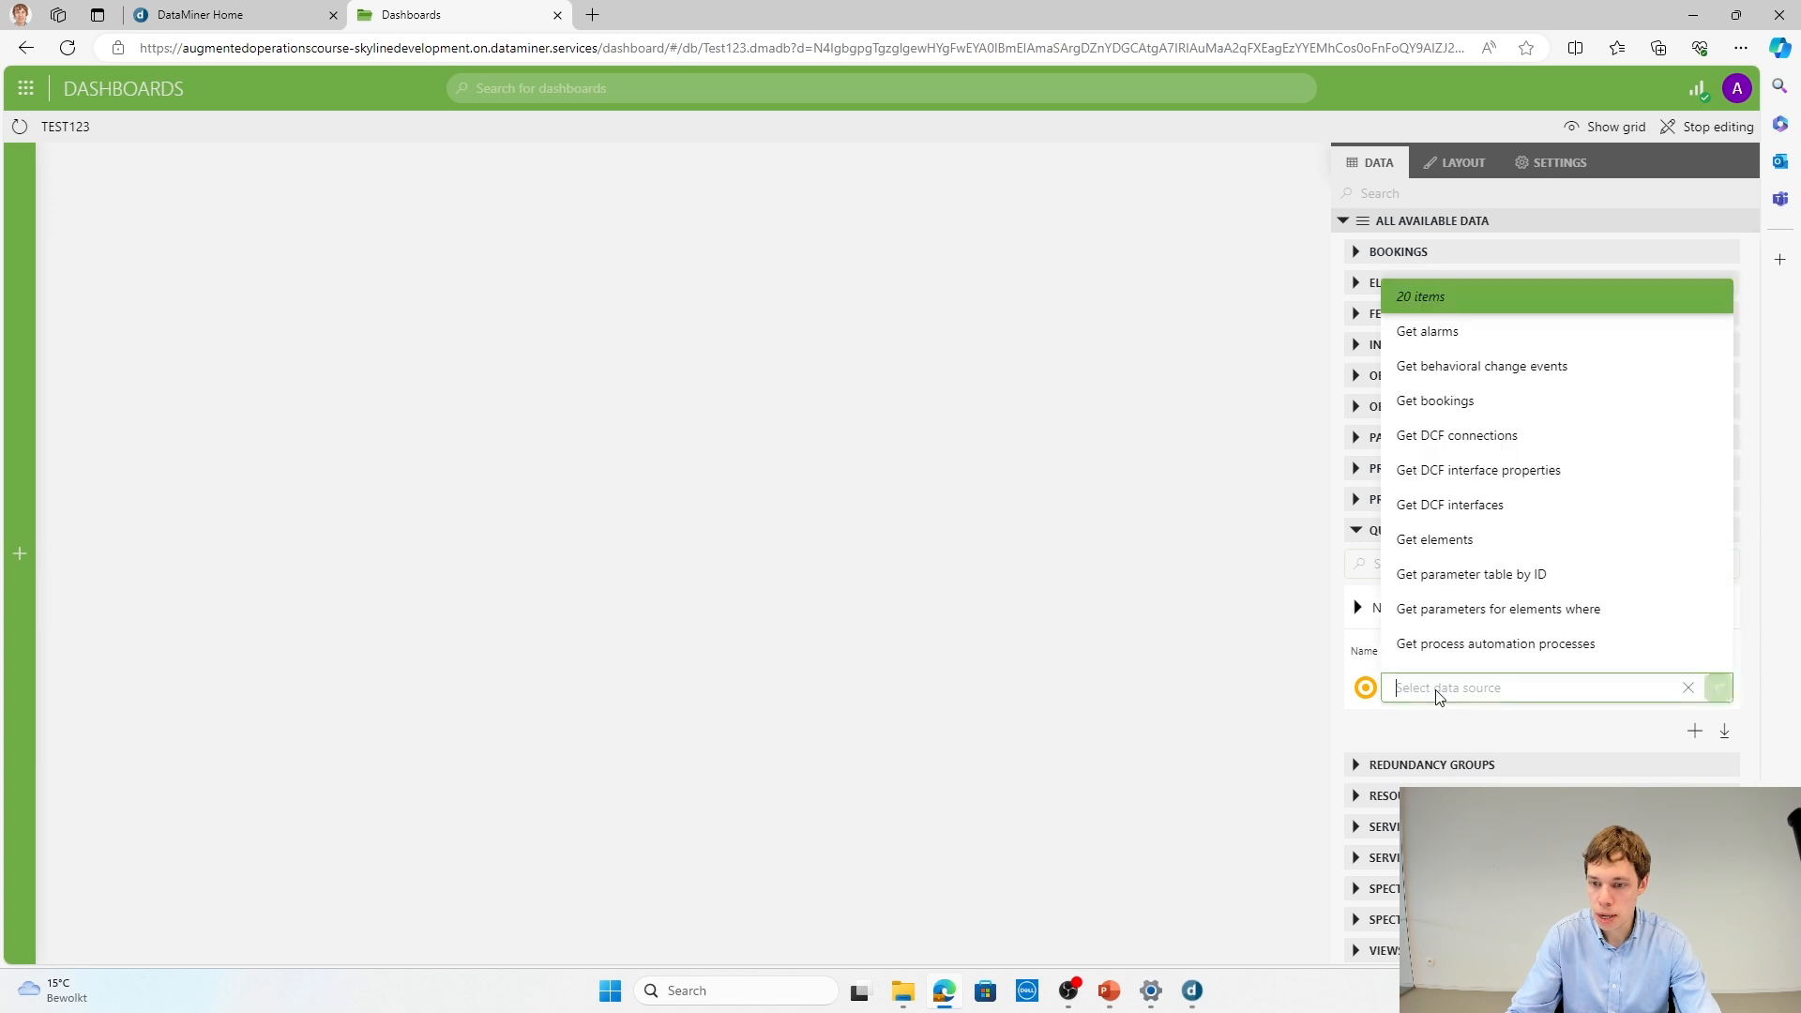
pyautogui.click(1492, 379)
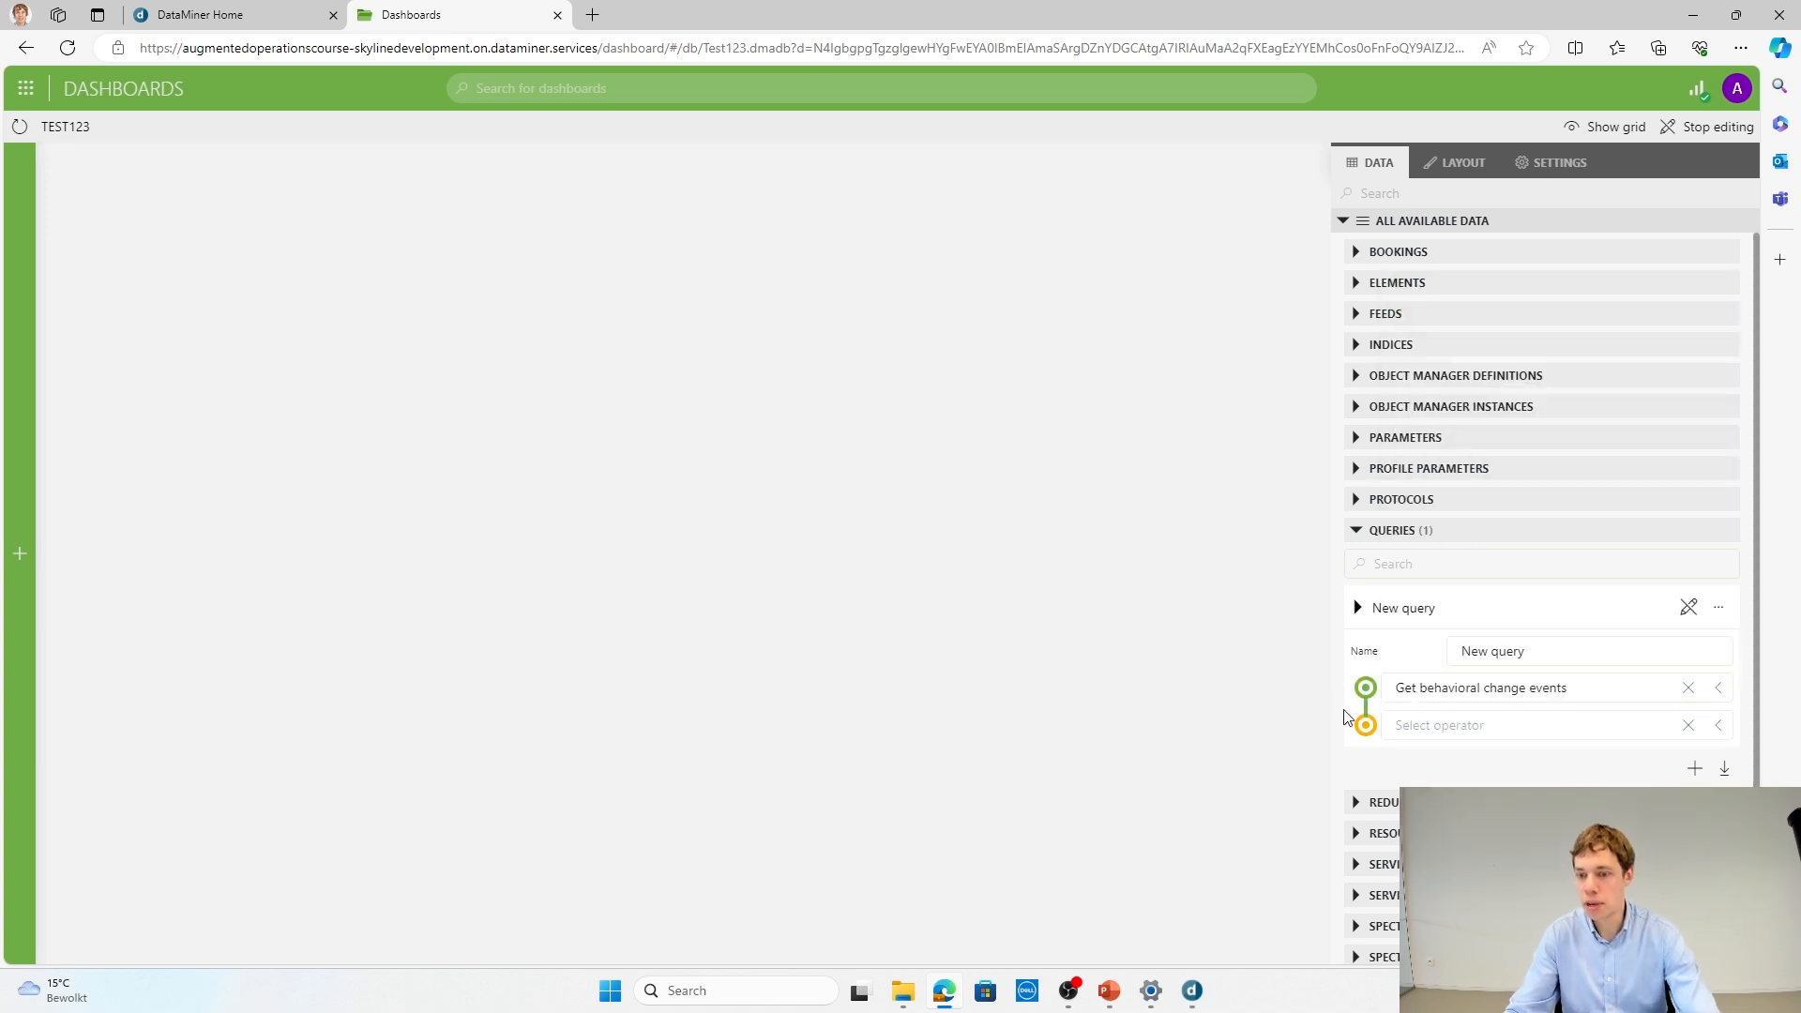
# Step: Place the new query on the dashboard as a component, enlarge it, and visualize it as a table
pyautogui.moveTo(1482, 617); pyautogui.dragTo(94, 245)
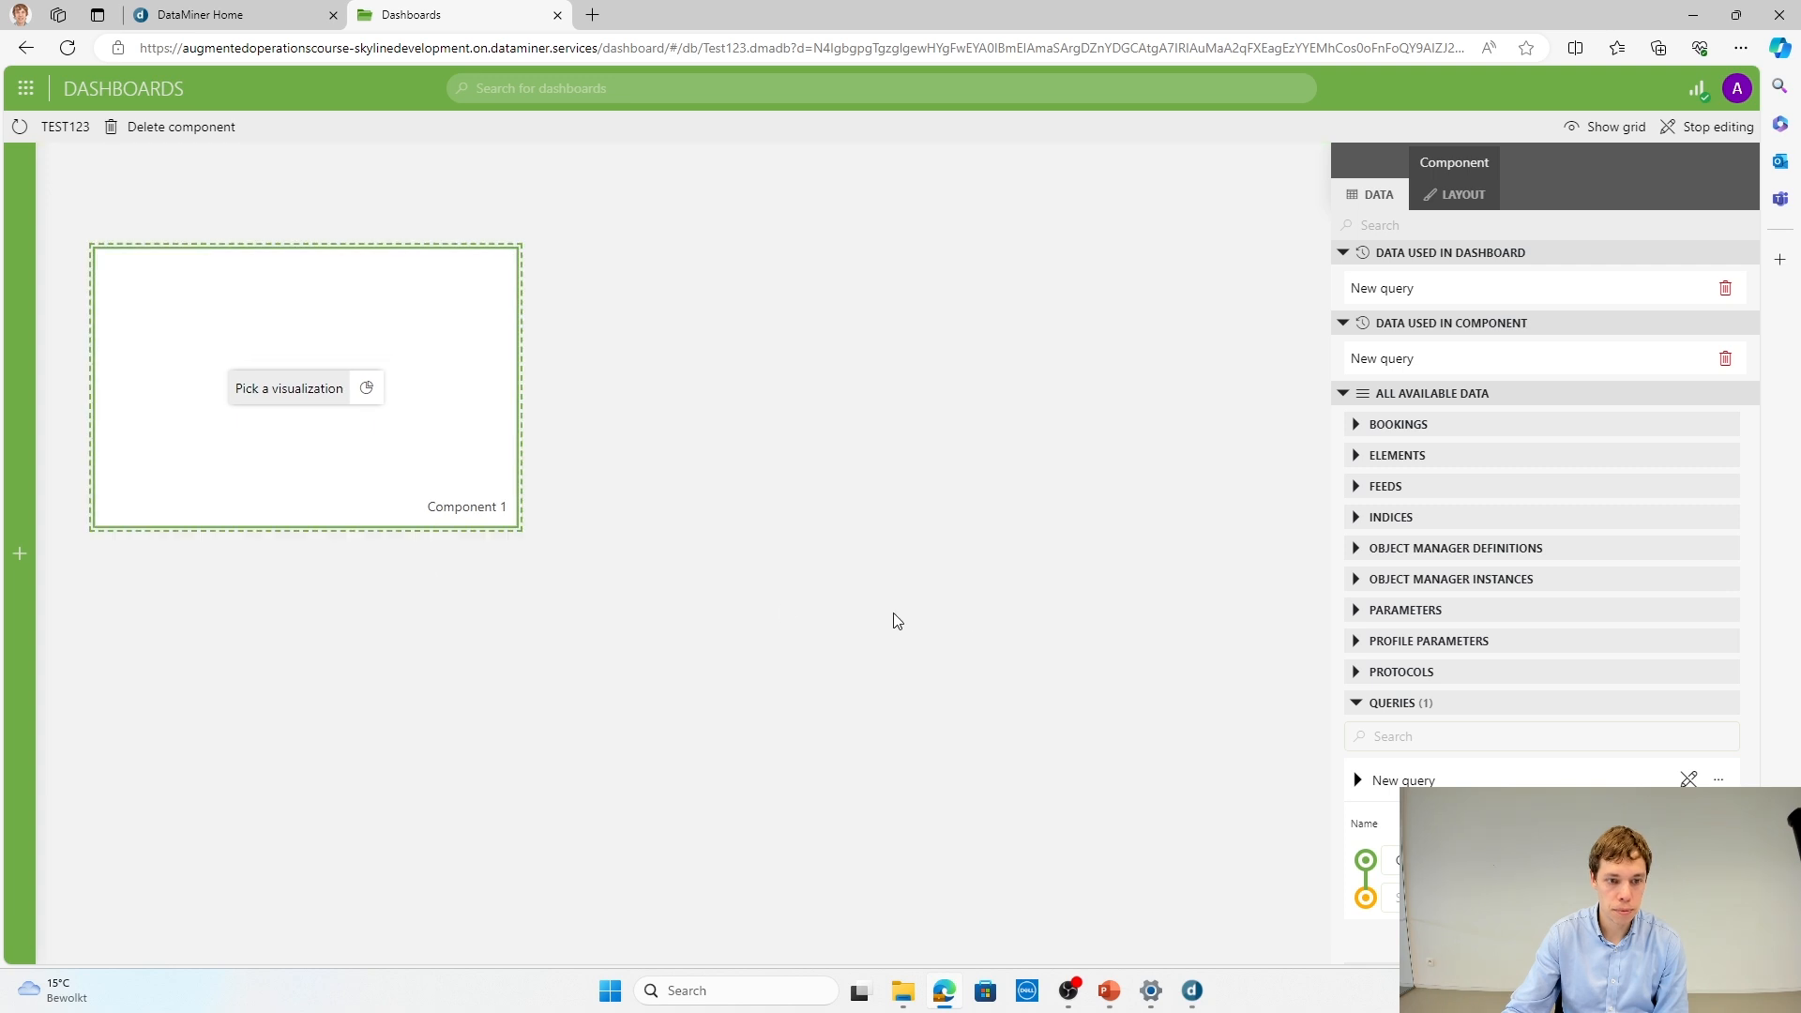
pyautogui.moveTo(519, 527); pyautogui.dragTo(1055, 661)
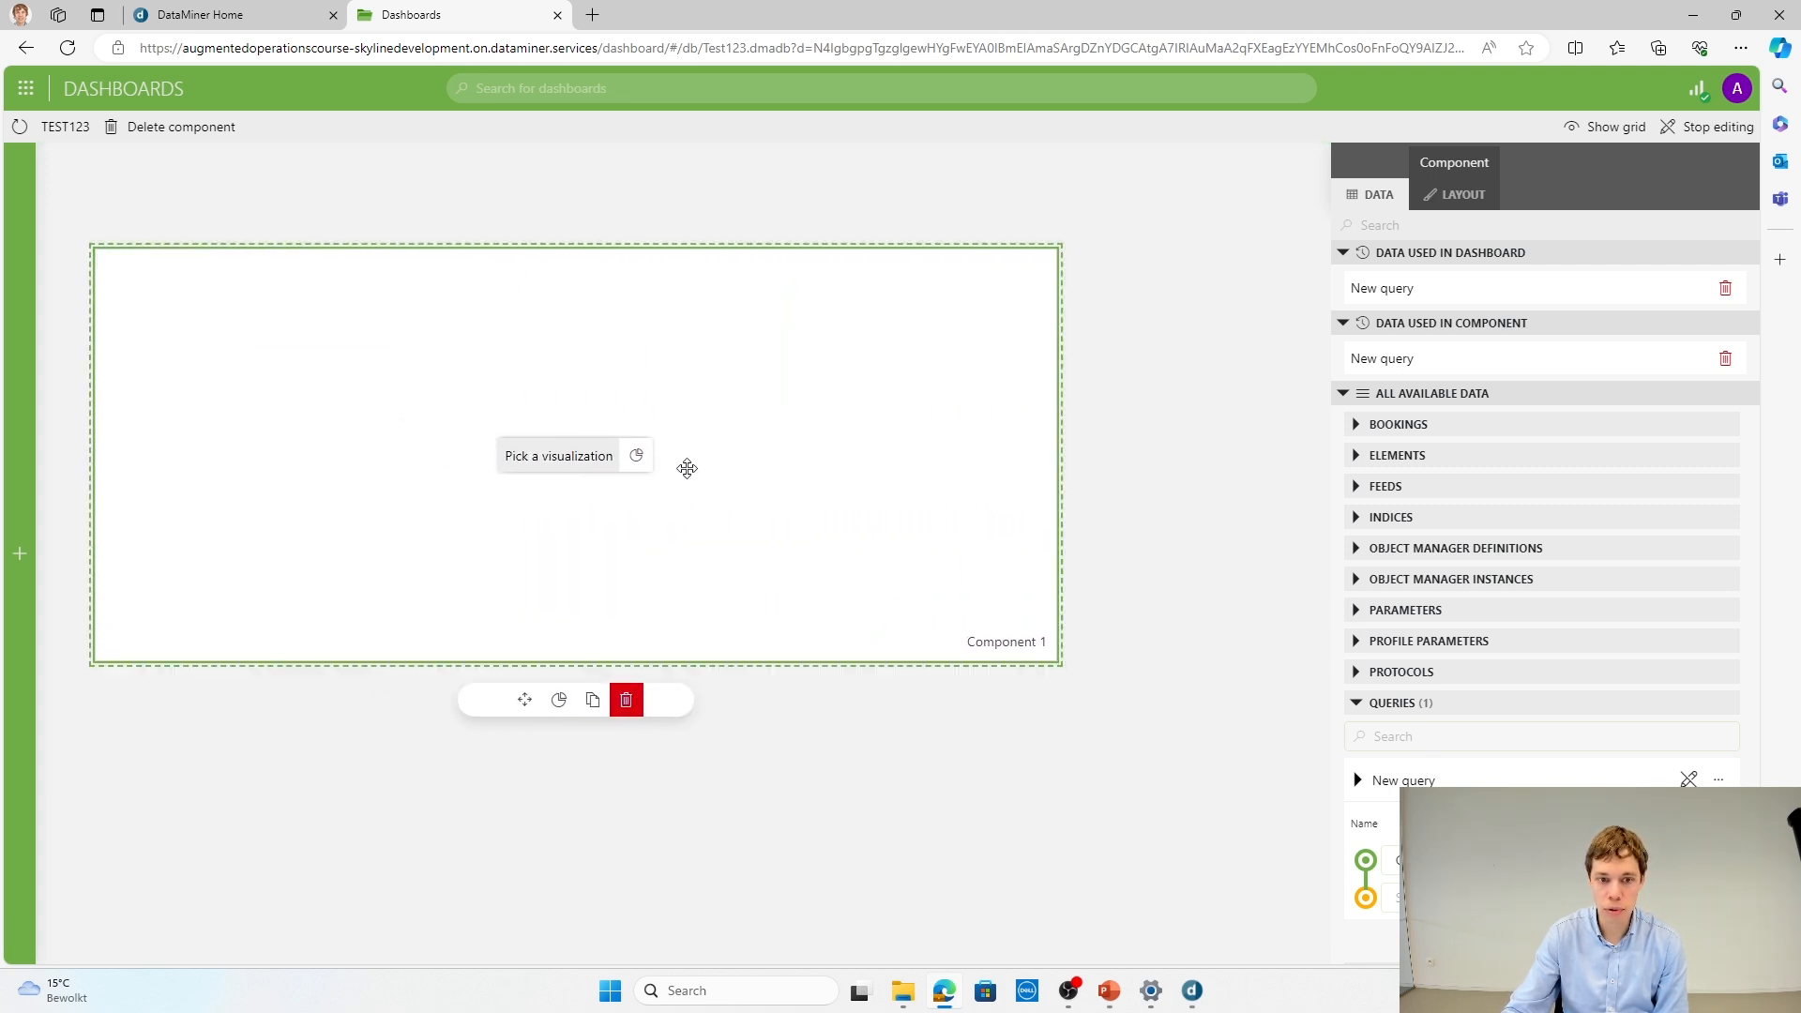
pyautogui.click(636, 455)
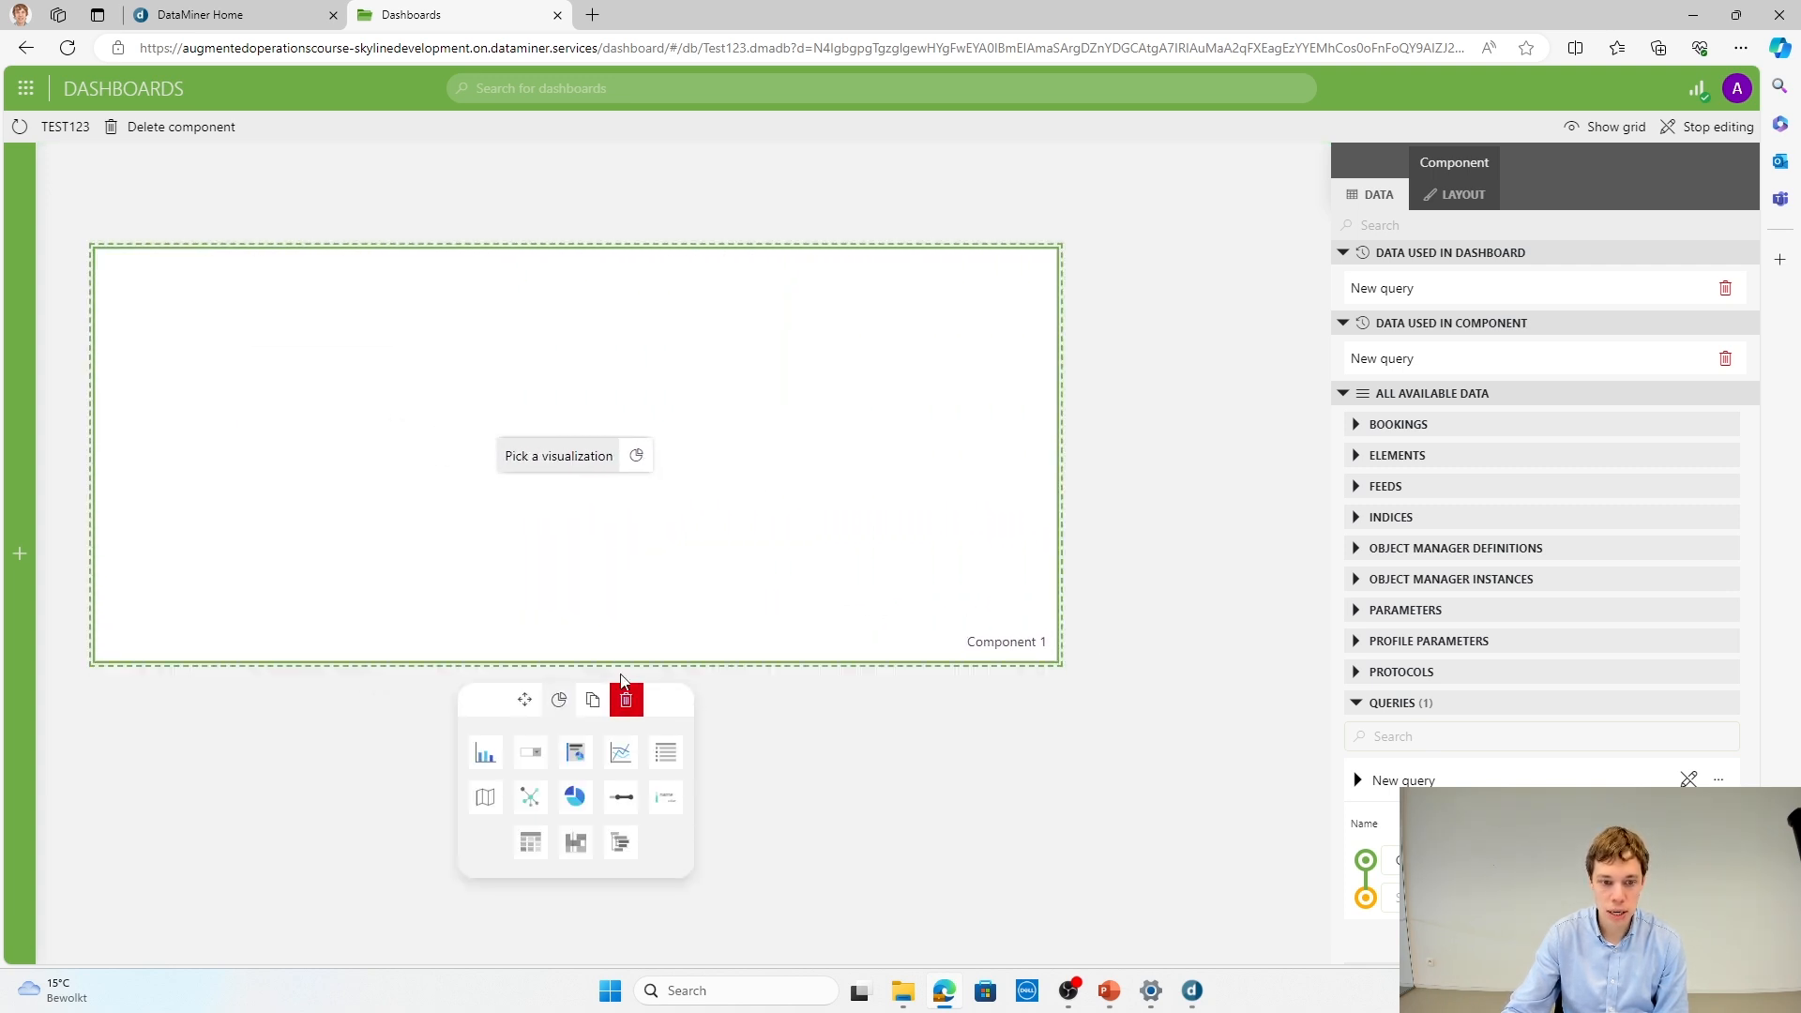
pyautogui.click(547, 847)
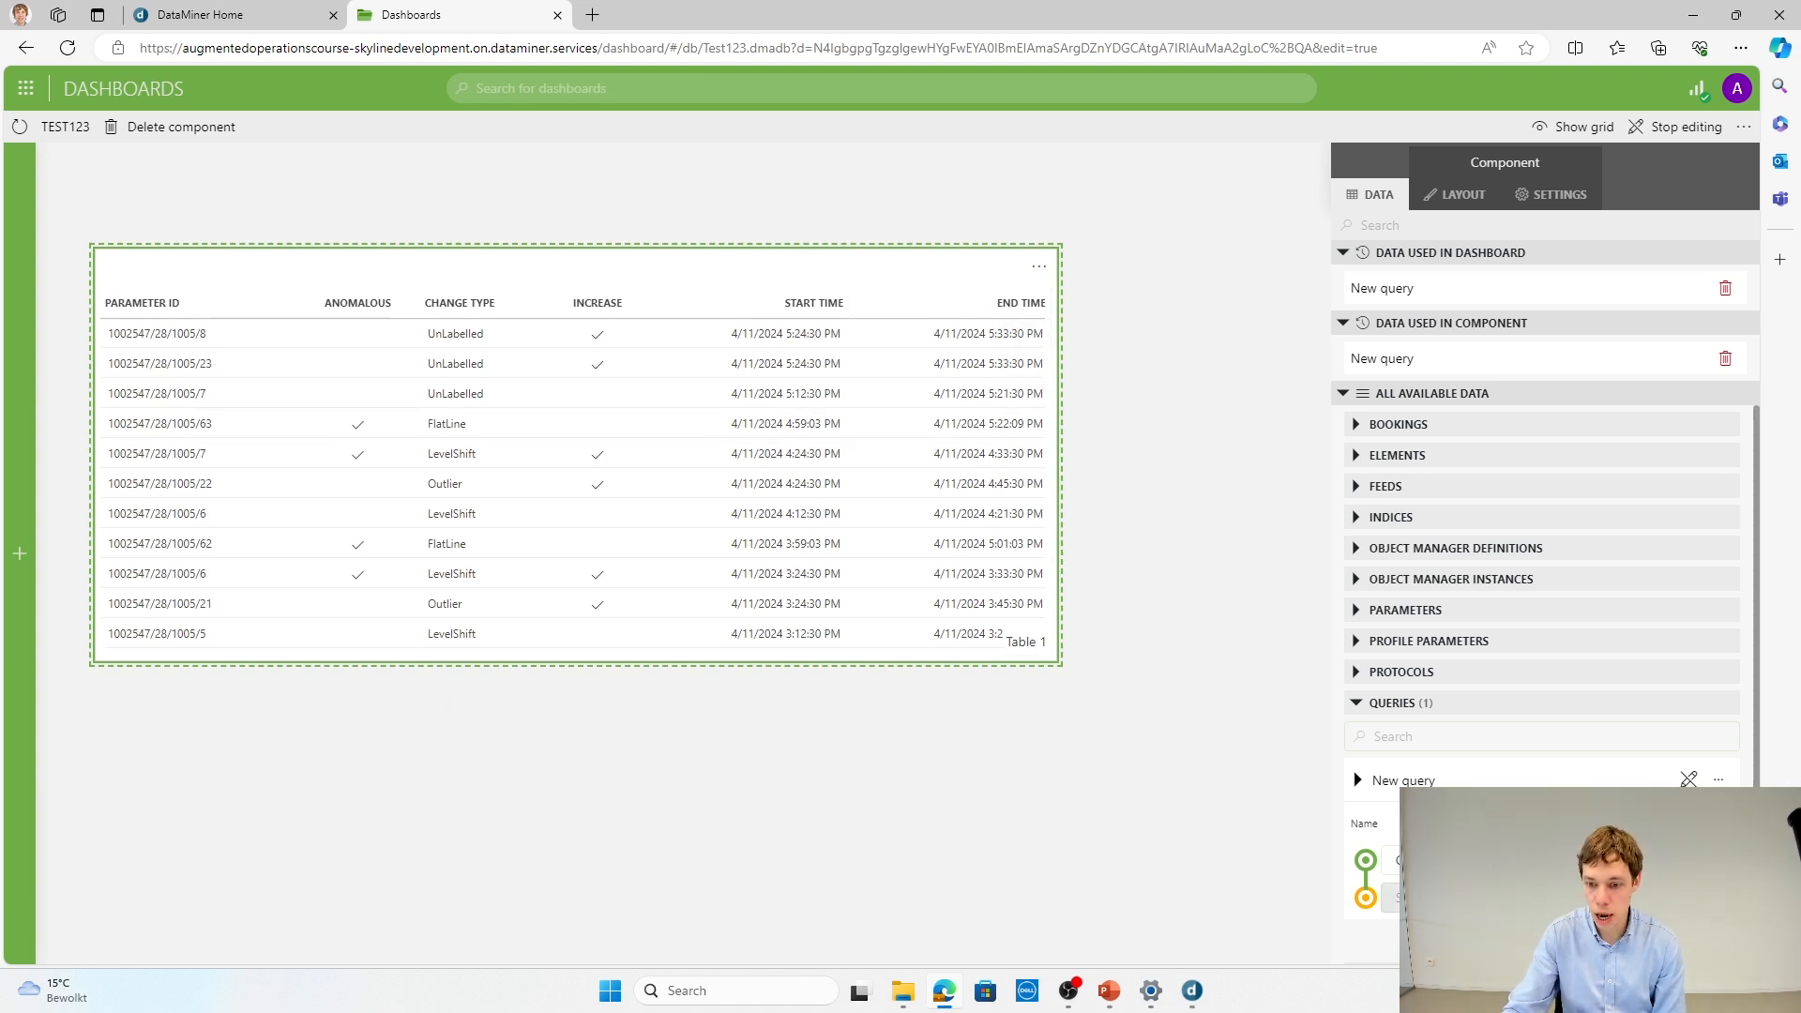
# Step: Add a Select operator to the query and include the Element ID column
pyautogui.click(1393, 898)
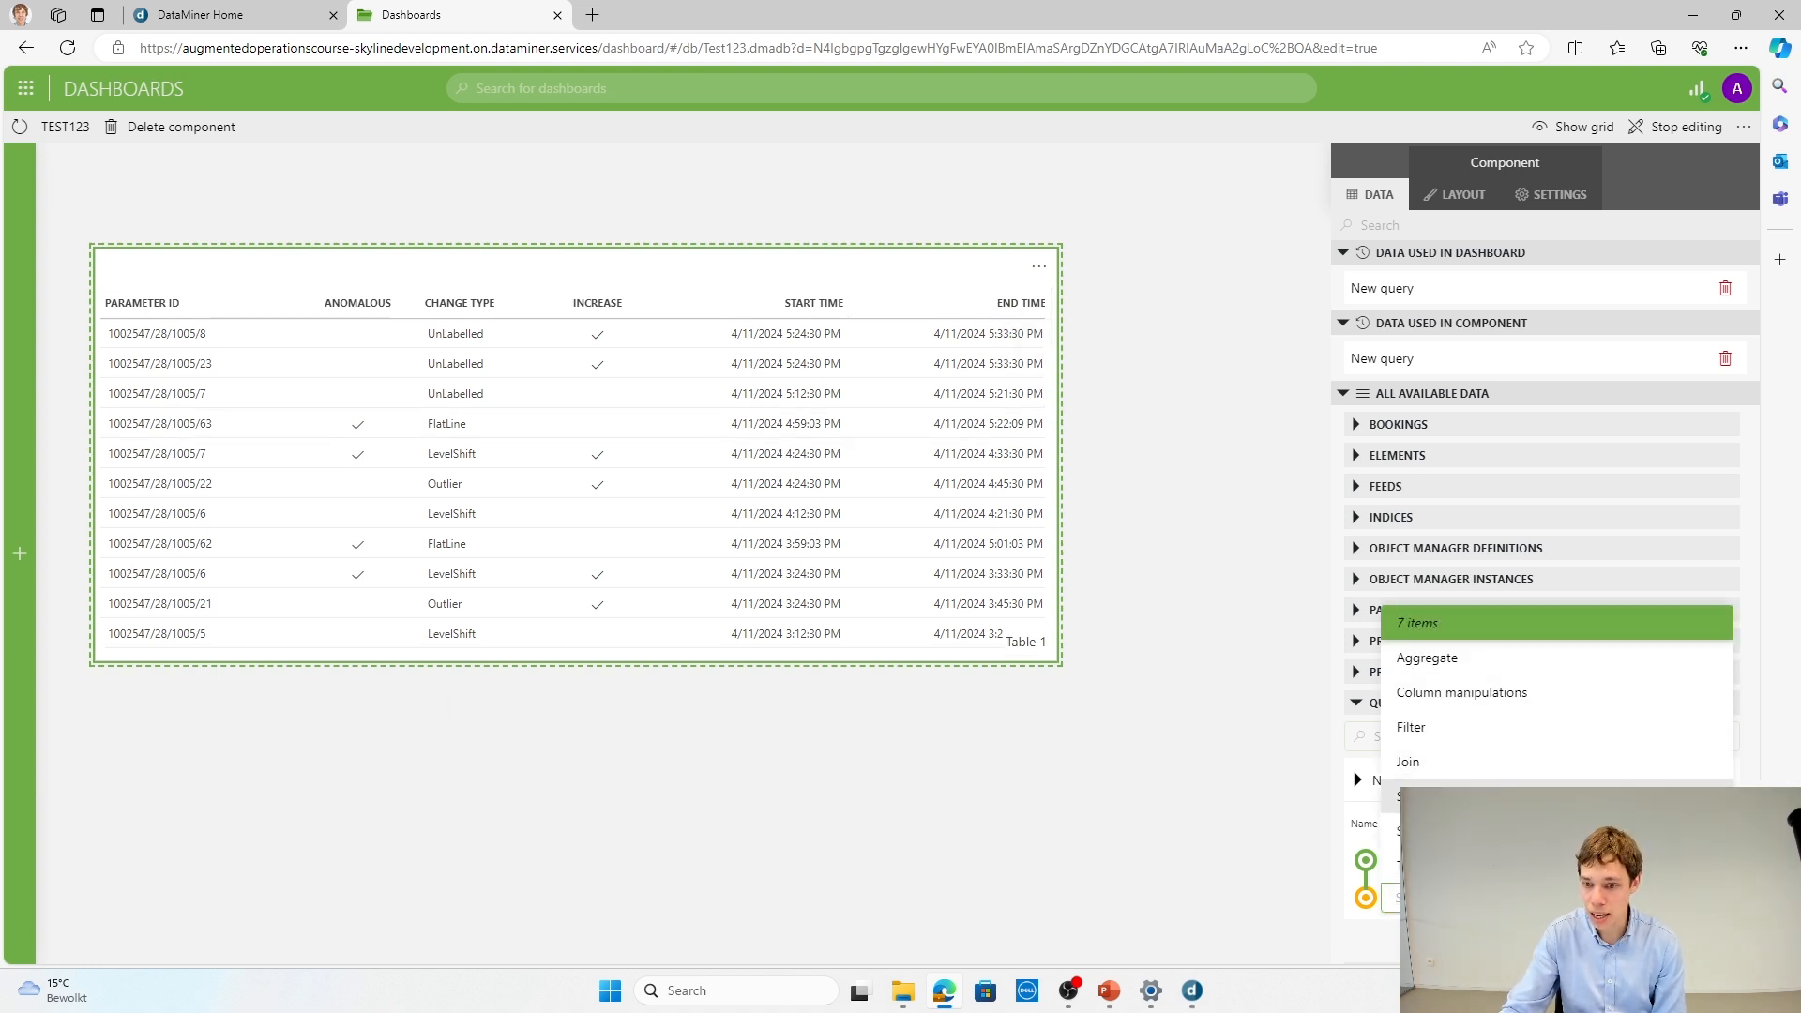
pyautogui.click(1407, 797)
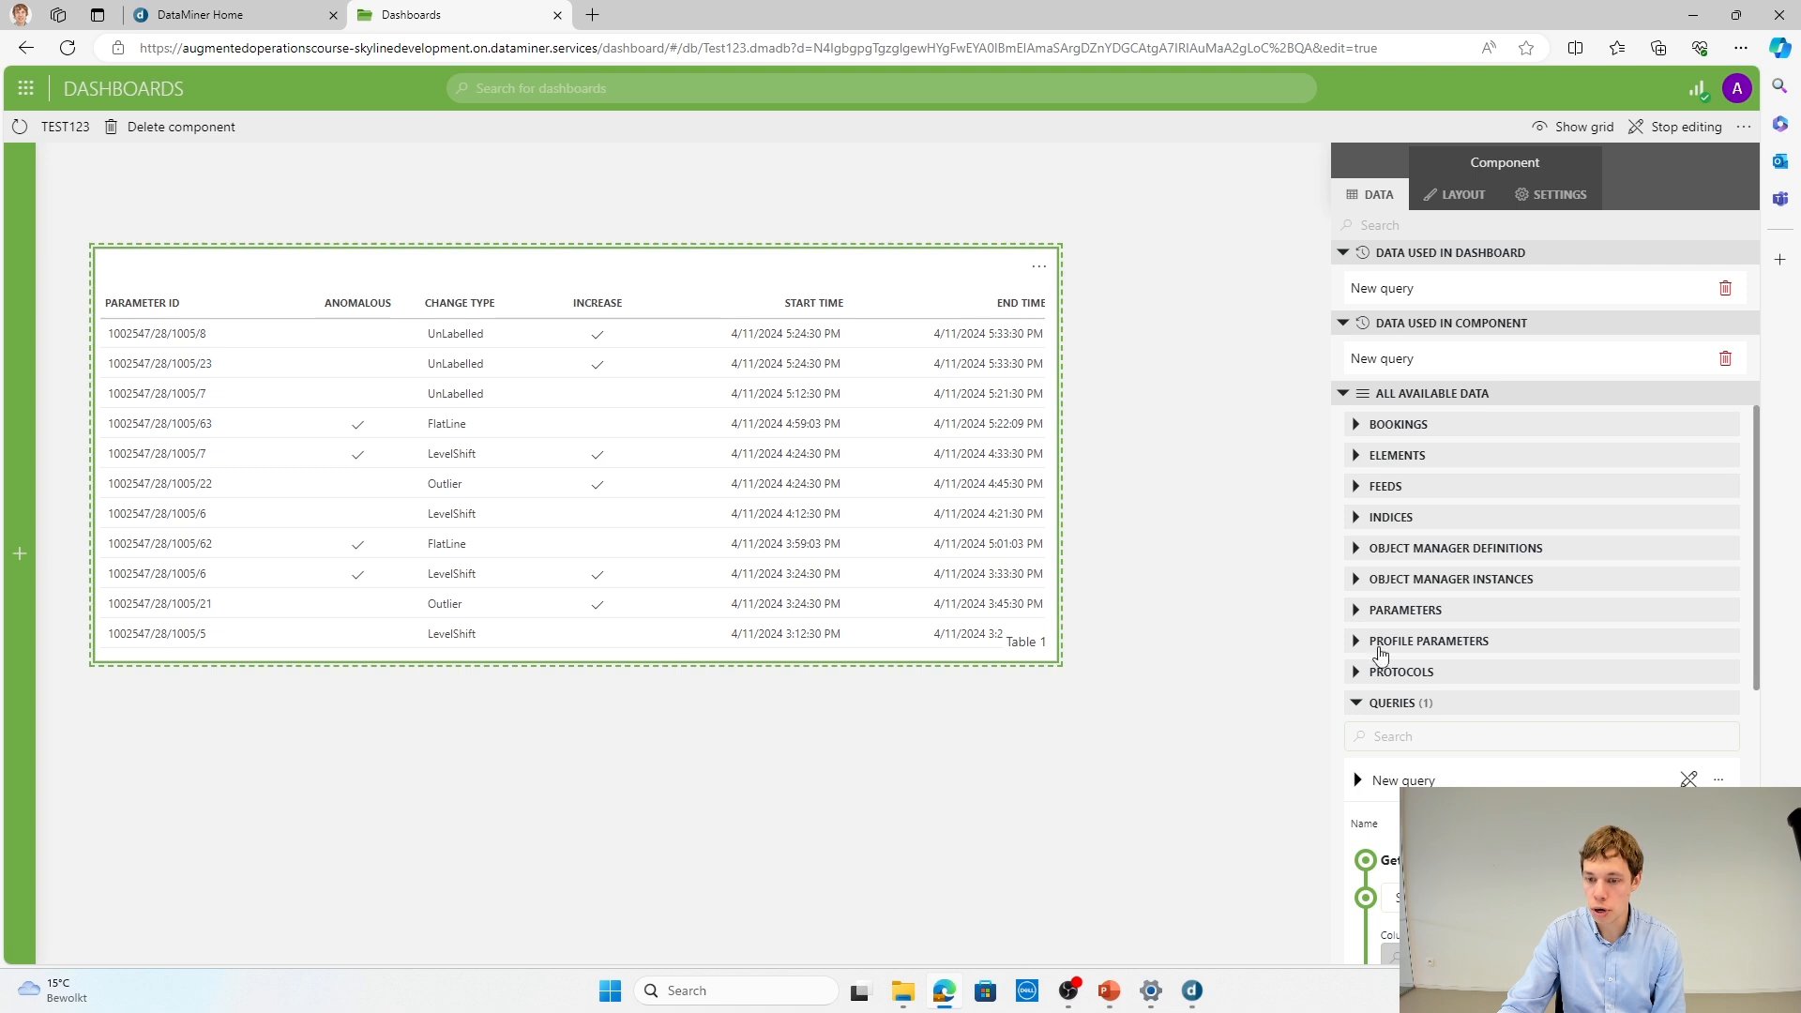
pyautogui.scroll(-5, 1368, 656)
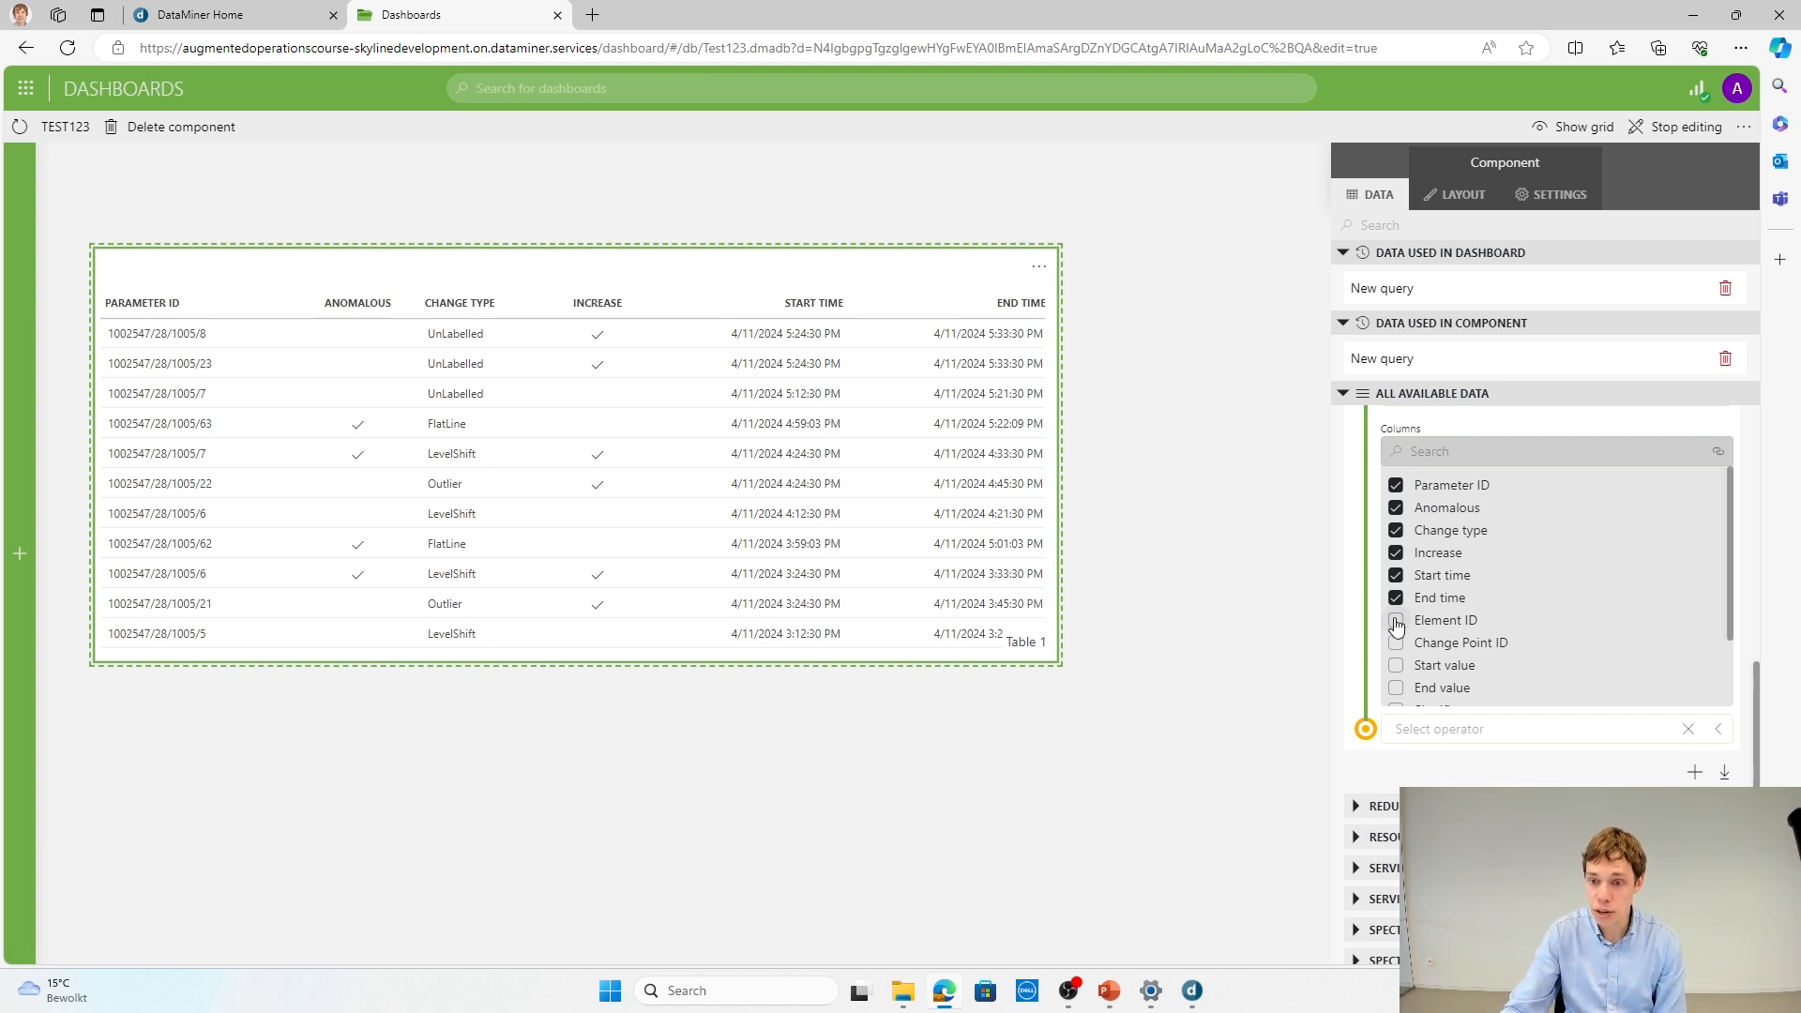
pyautogui.click(1396, 623)
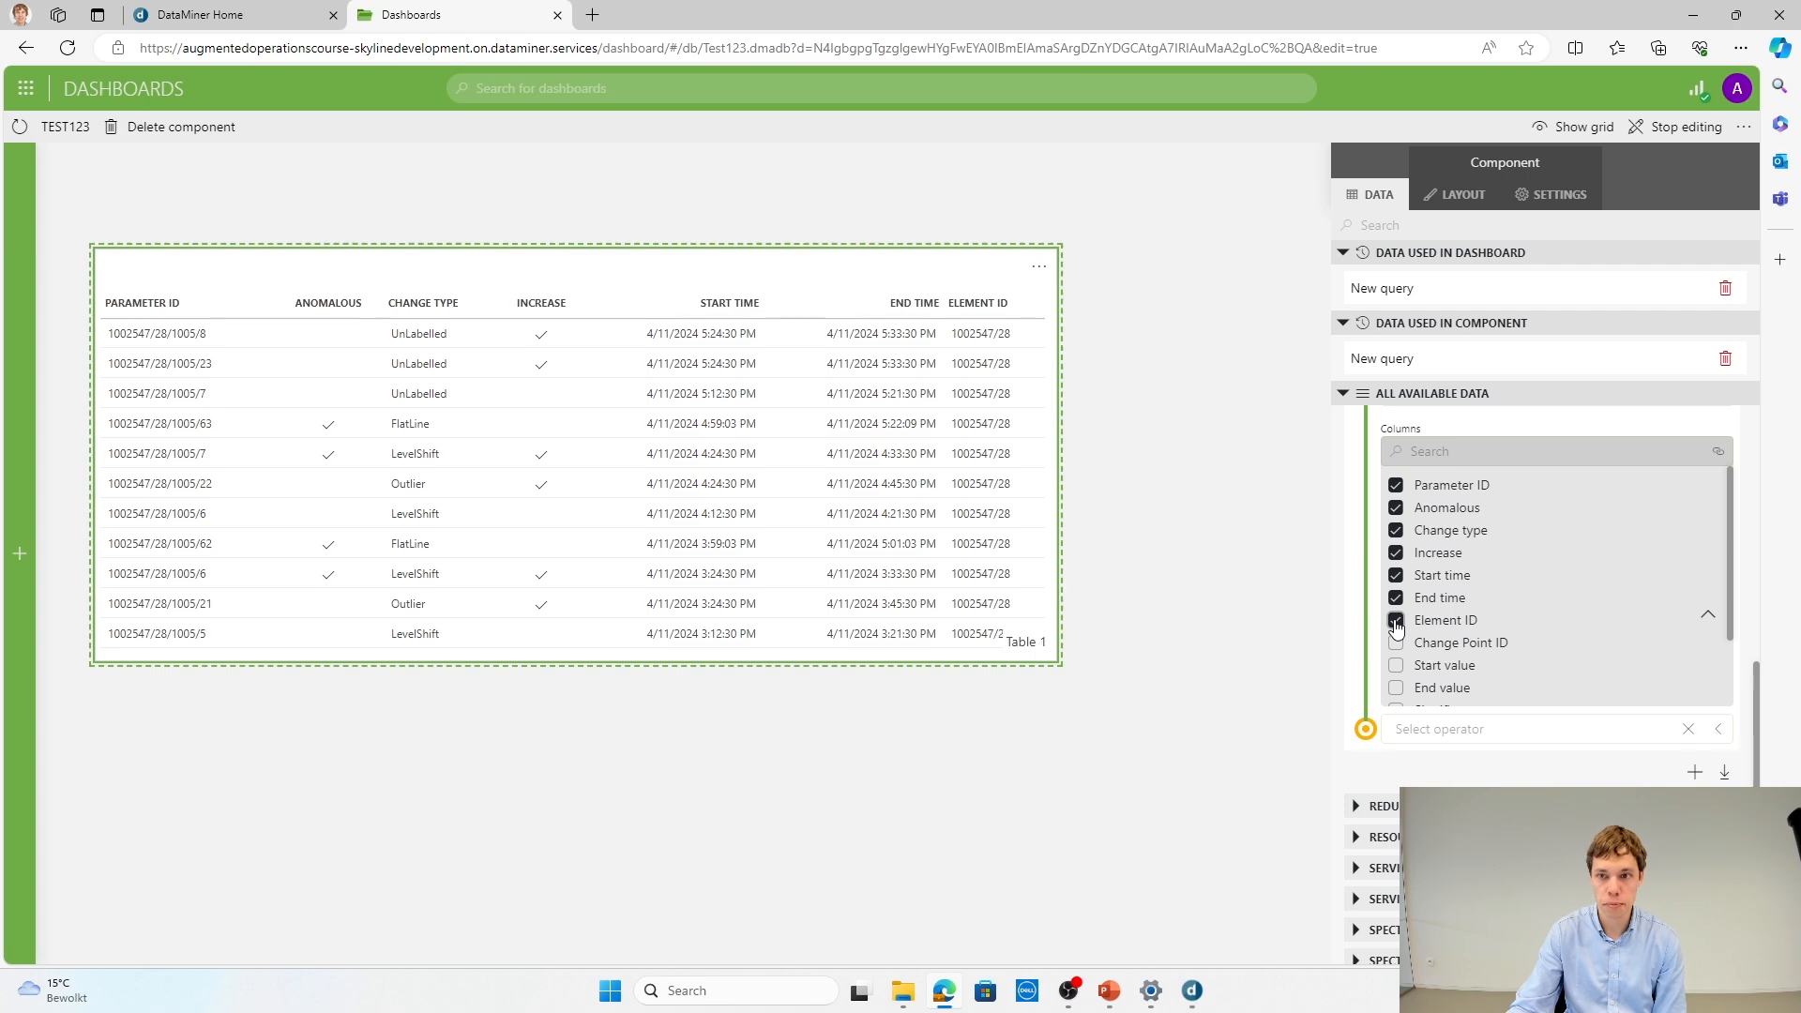
# Step: Stop editing Test123 and open the dashboard "1. Show anomalies on a fixed element" for editing
pyautogui.click(1686, 129)
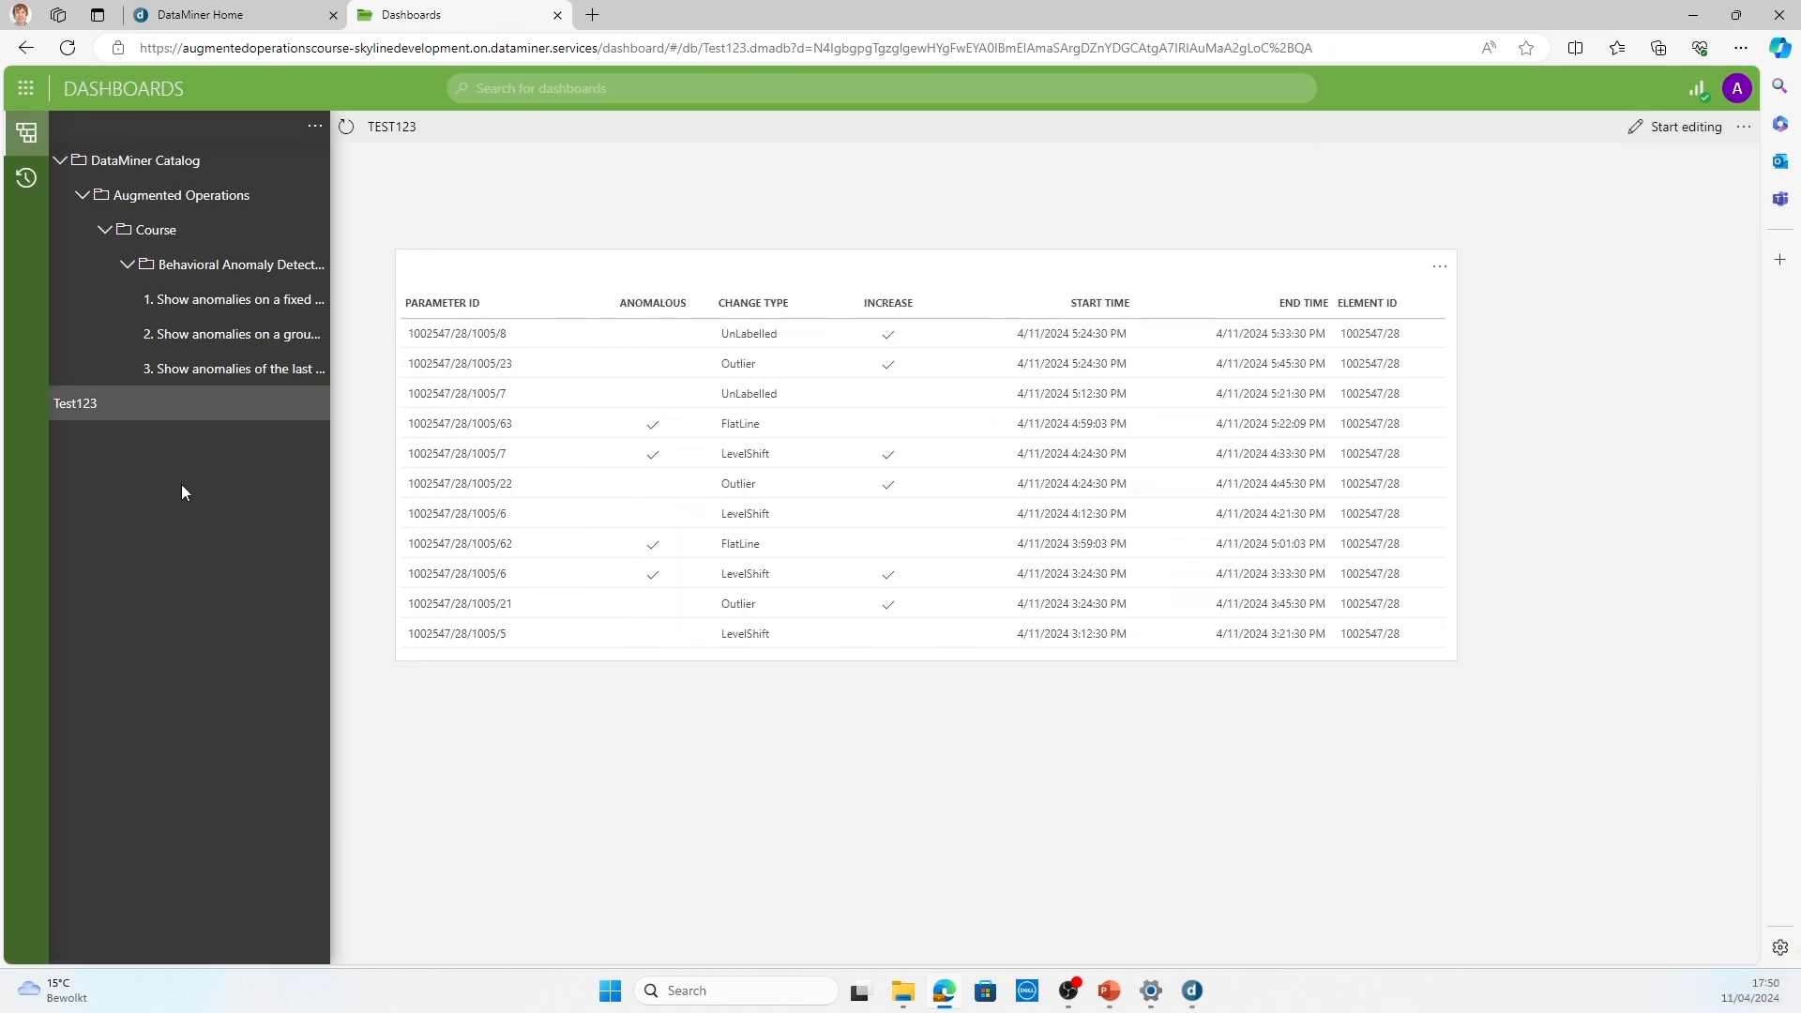
pyautogui.click(210, 322)
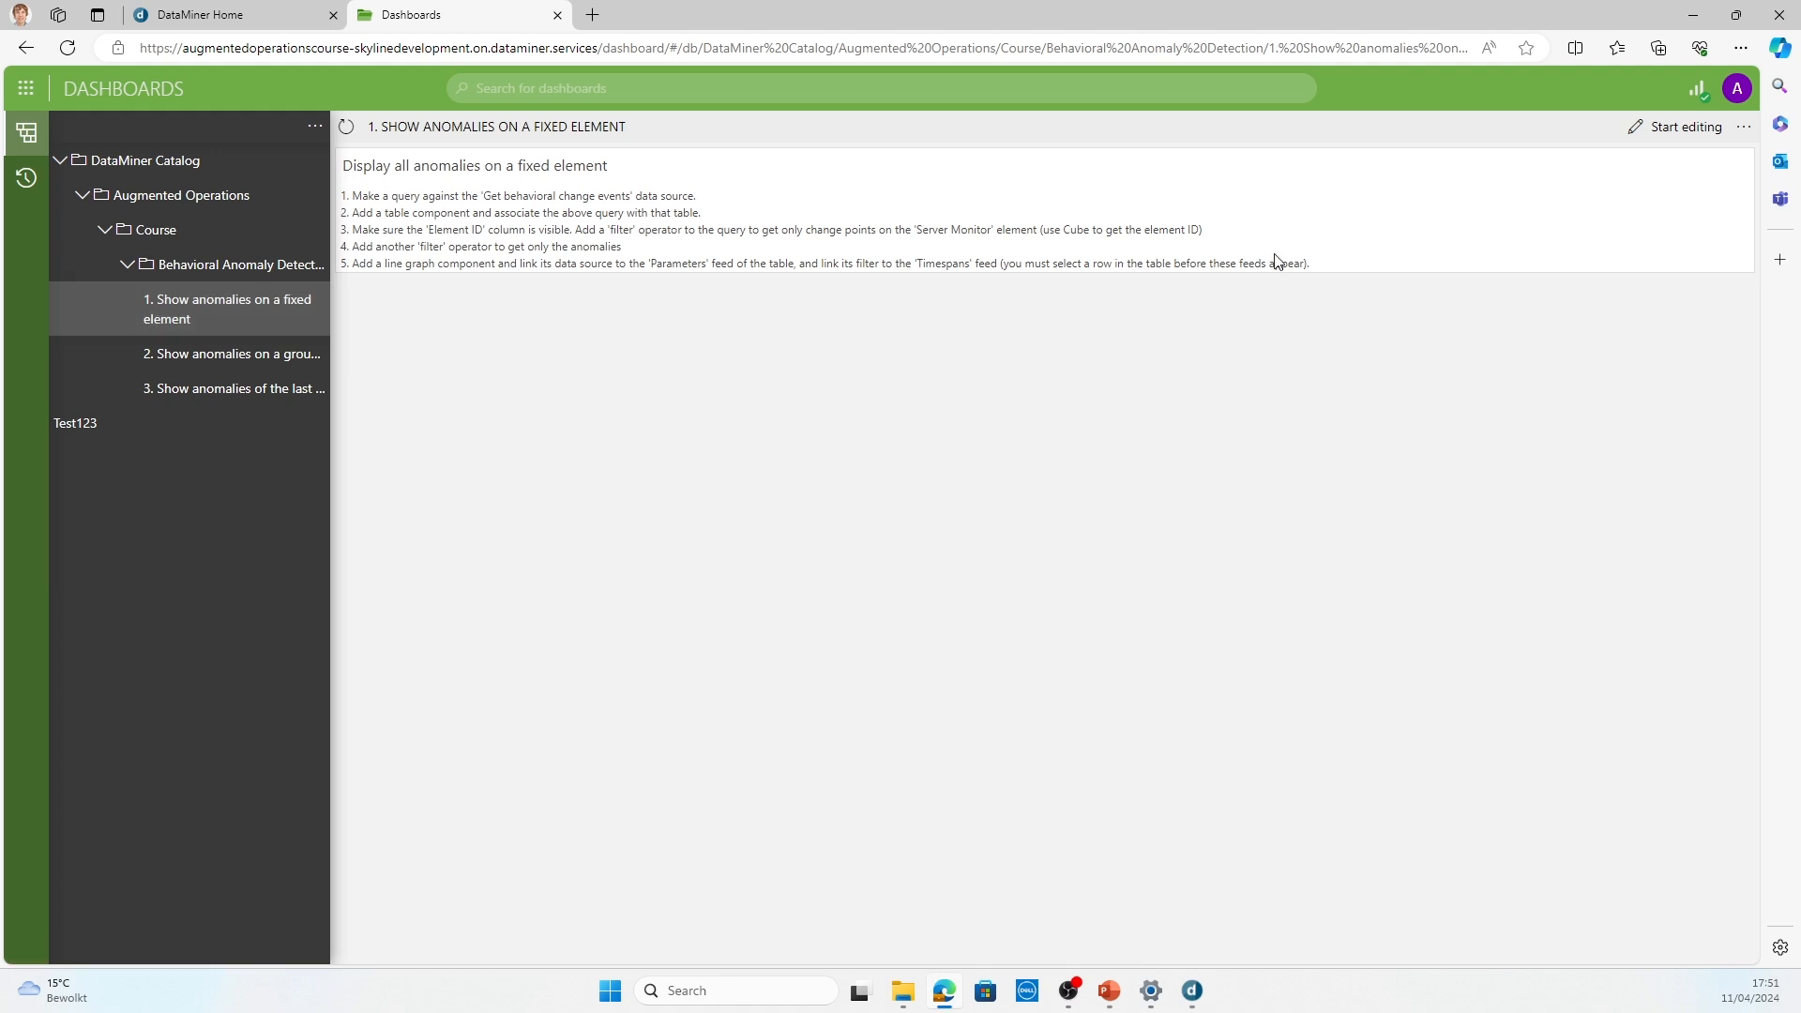
pyautogui.click(1651, 129)
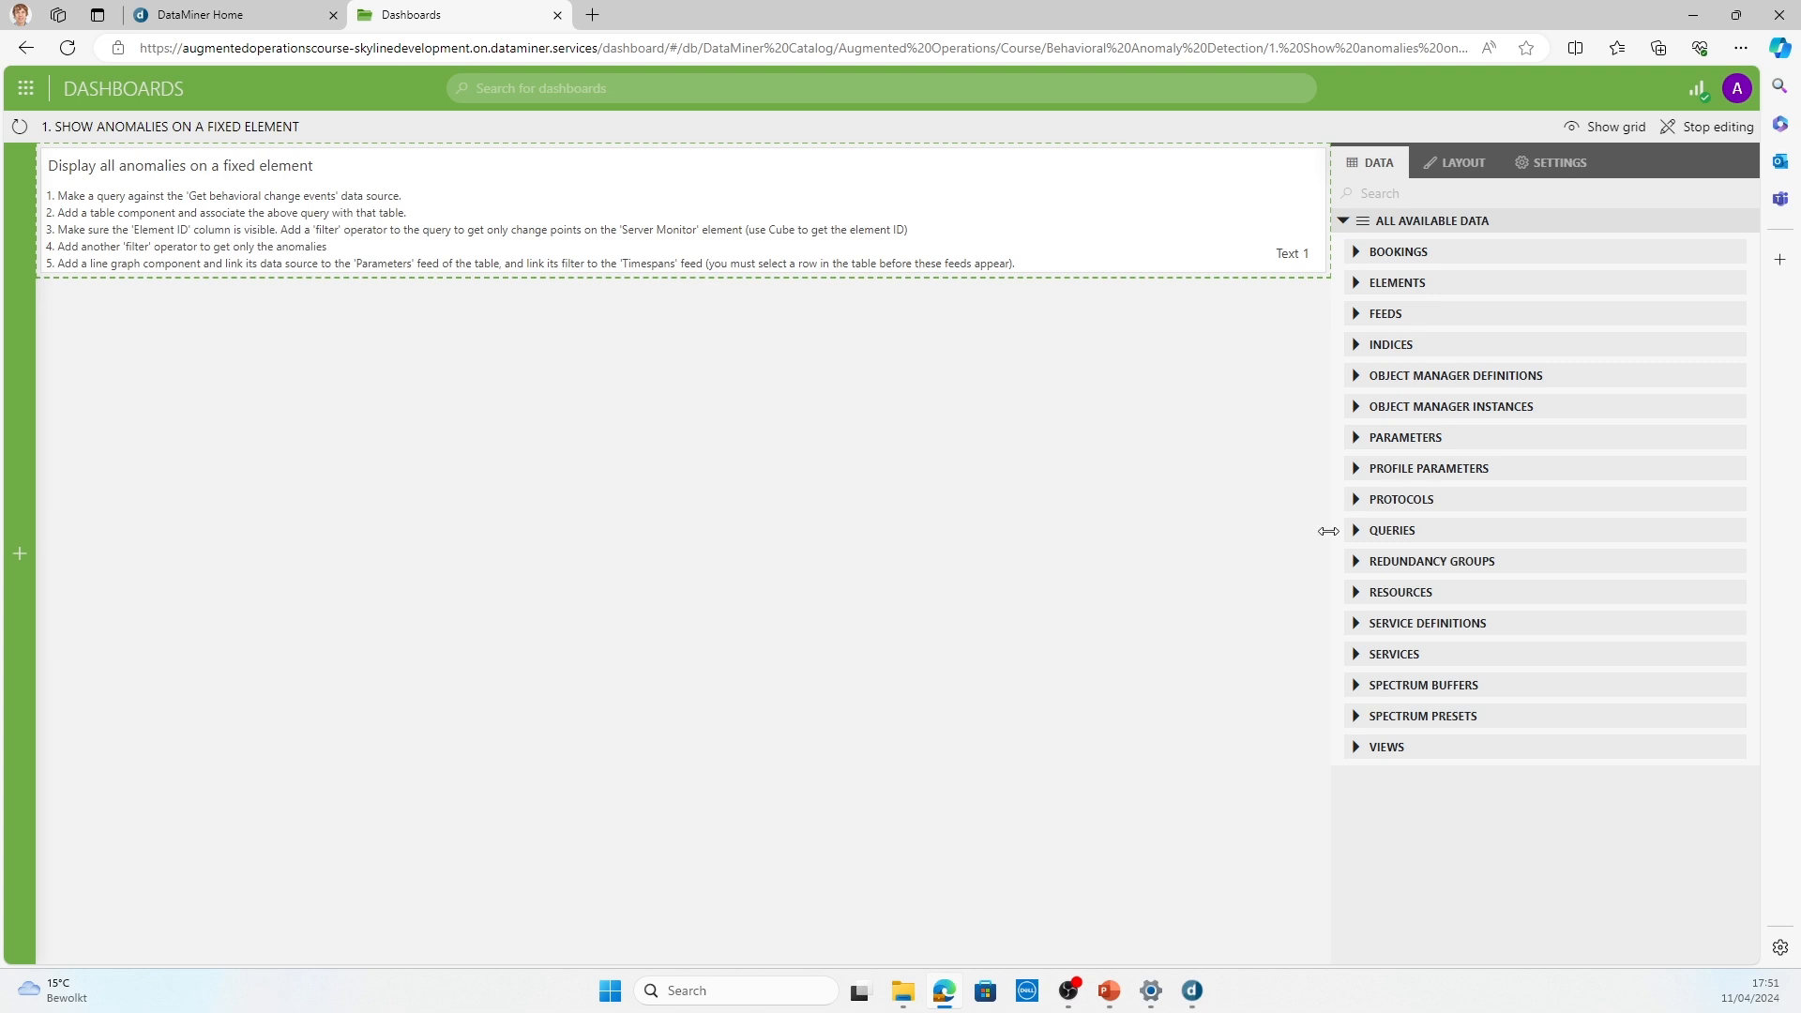
# Step: Create a query named "Anomalies on a single element" with Get behavioral change events as its data source
pyautogui.click(1355, 532)
pyautogui.click(1701, 564)
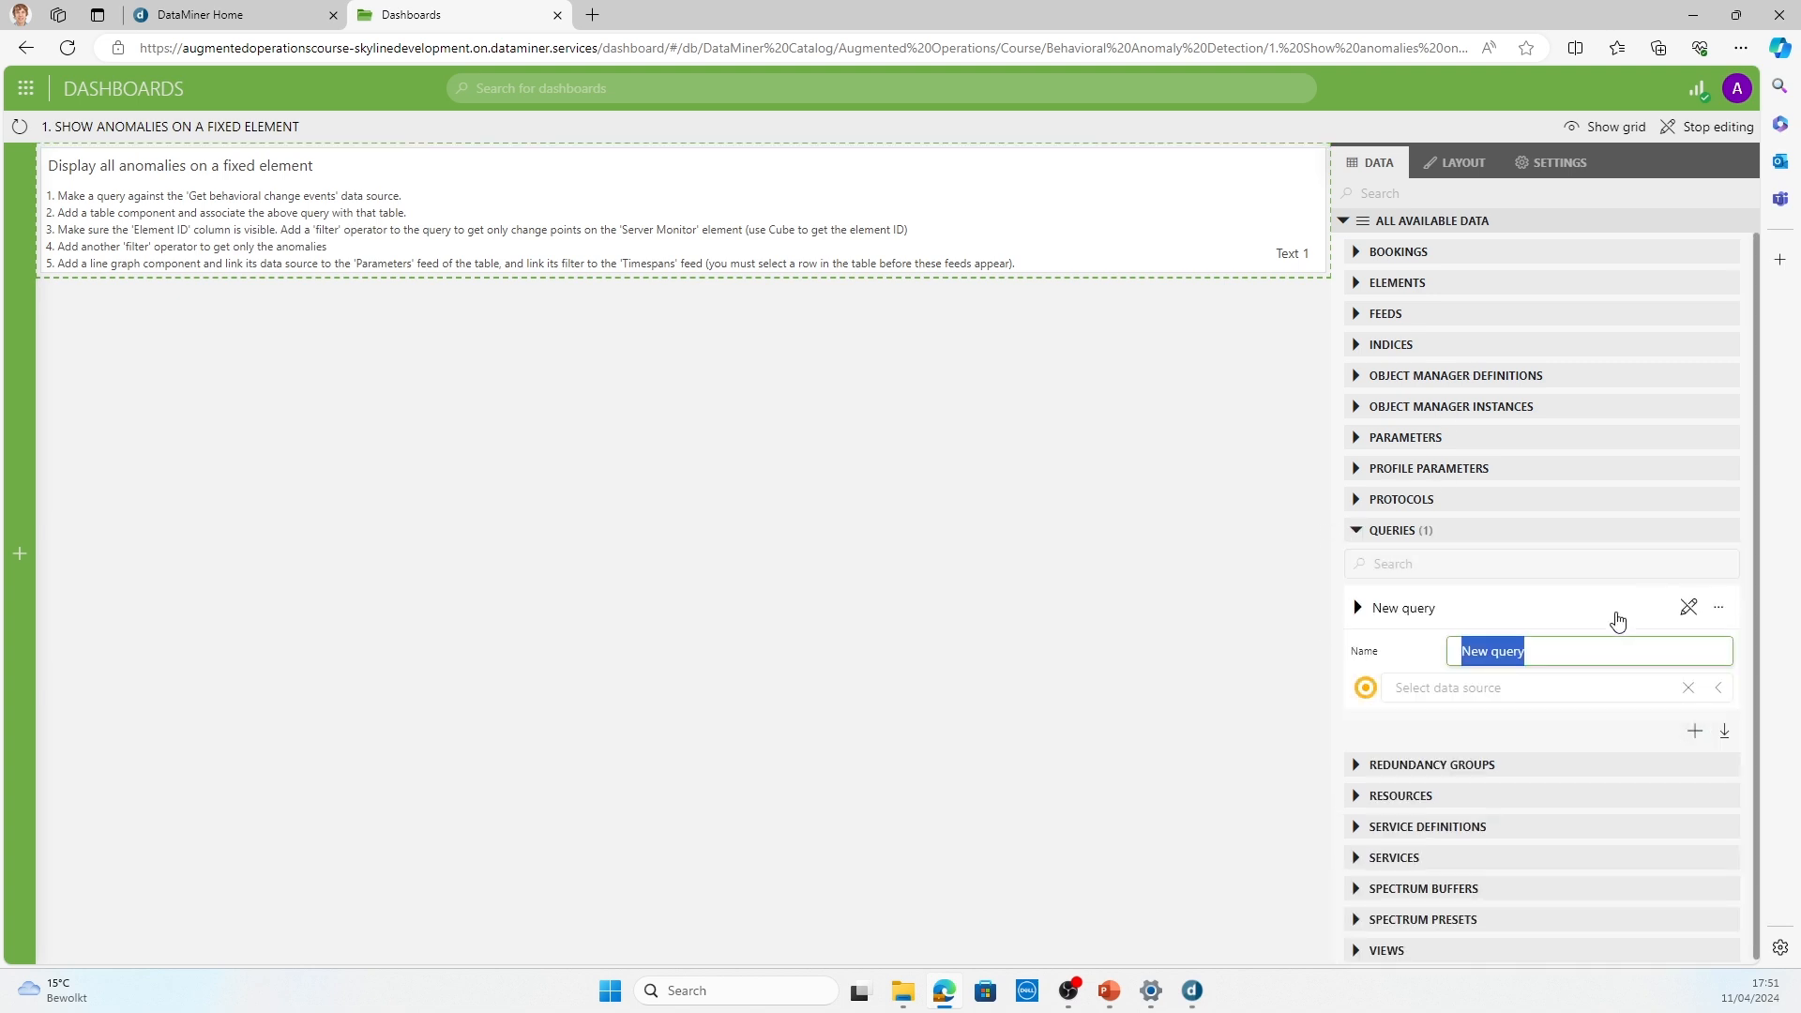
pyautogui.write('Ano')
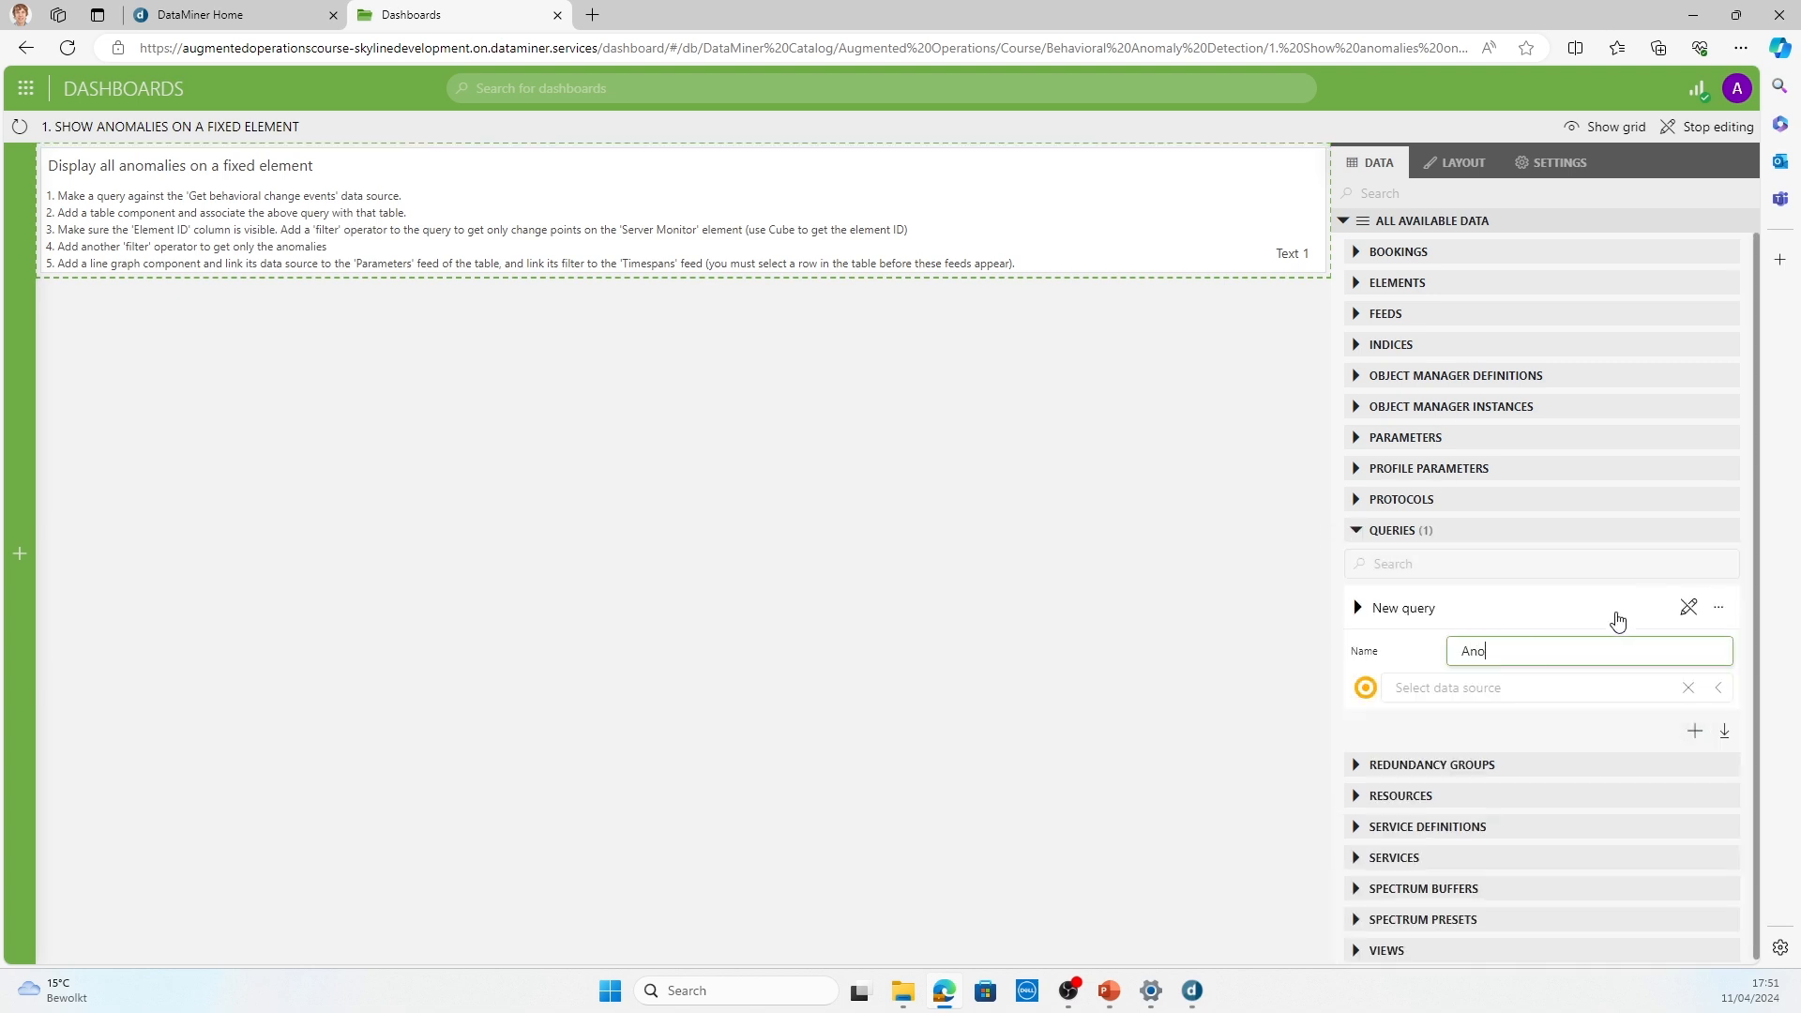
pyautogui.write('malies on a single element')
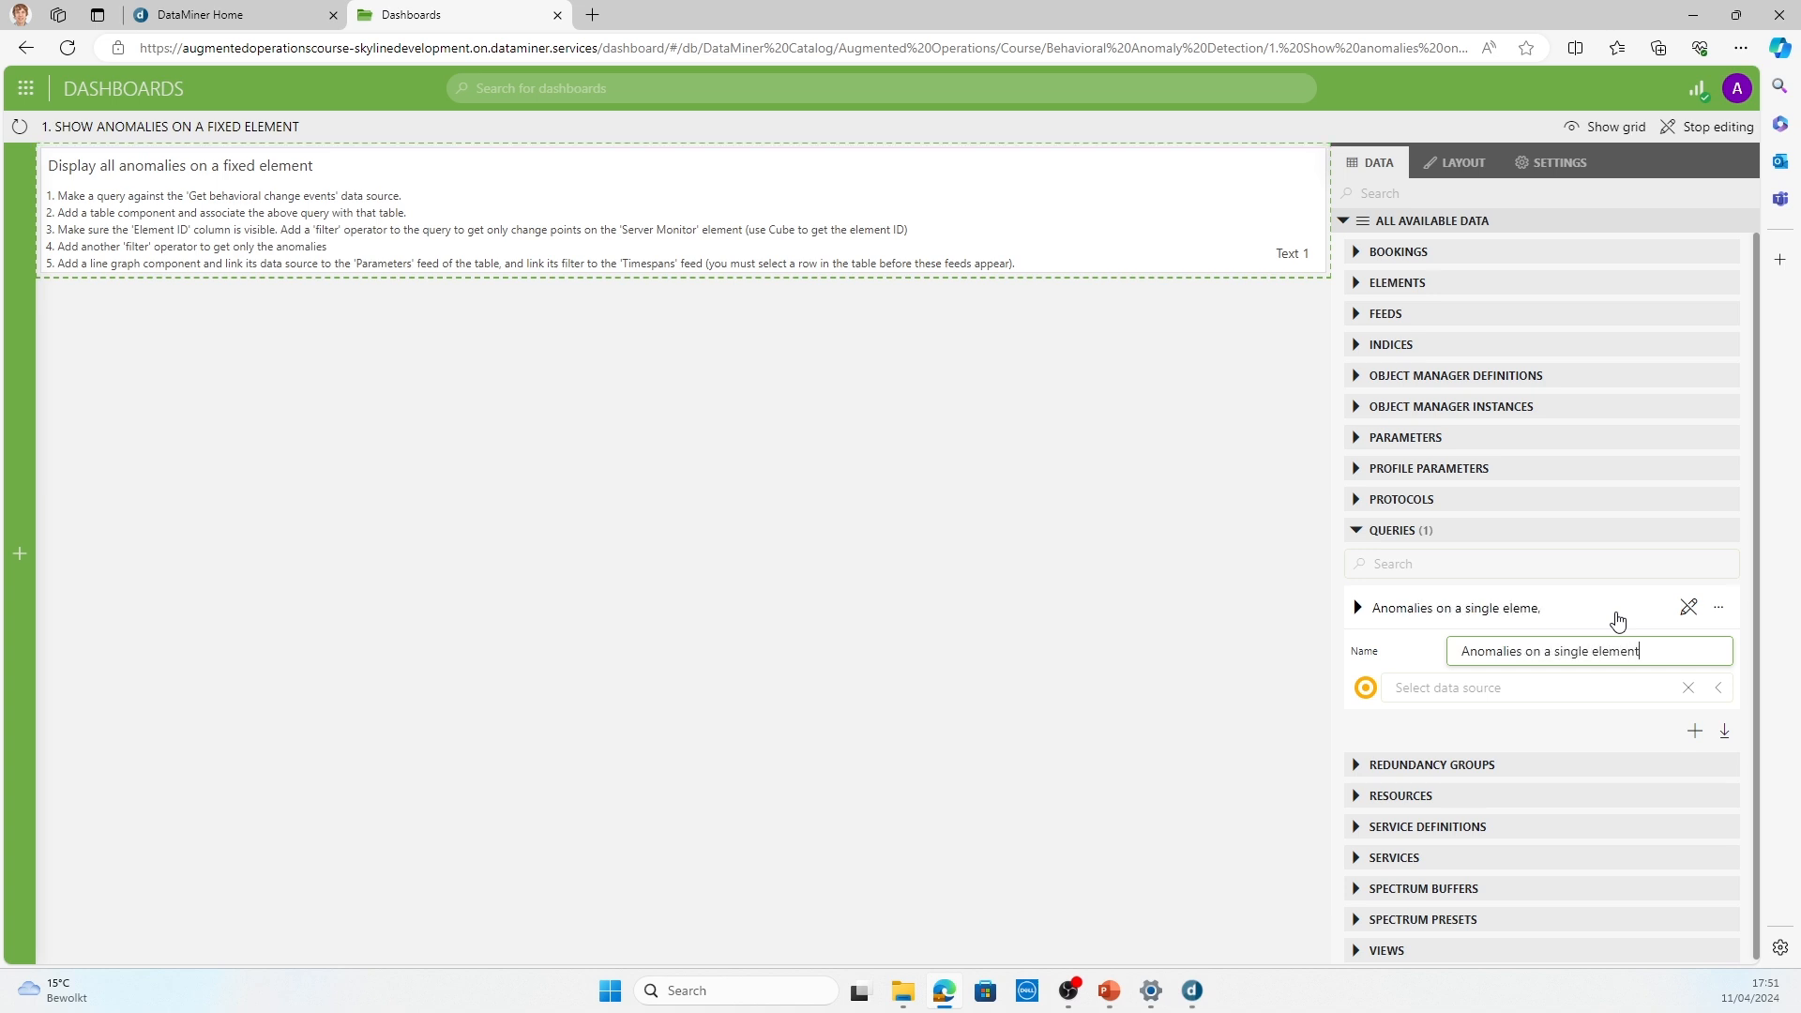
pyautogui.click(1586, 688)
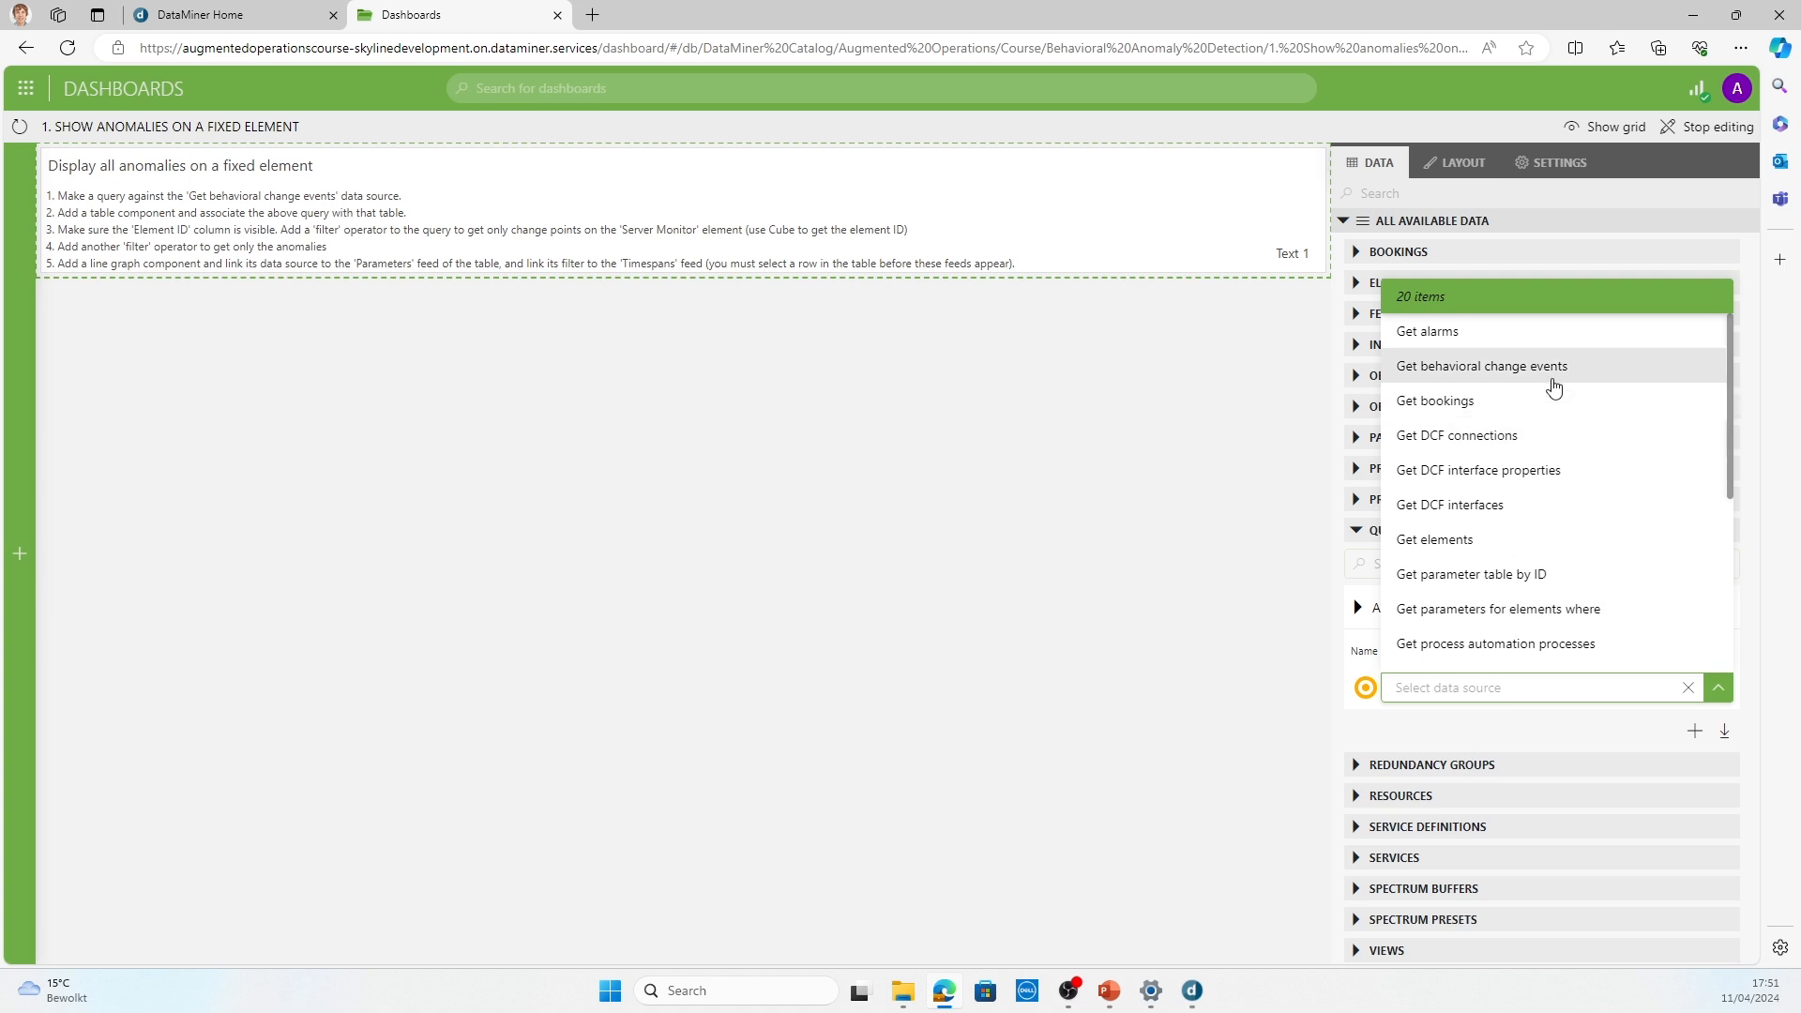
pyautogui.click(1555, 387)
# Step: Place the anomalies query below the instruction text, stretch the component across the full dashboard width, and visualize it as a table
pyautogui.moveTo(1524, 619); pyautogui.dragTo(94, 404)
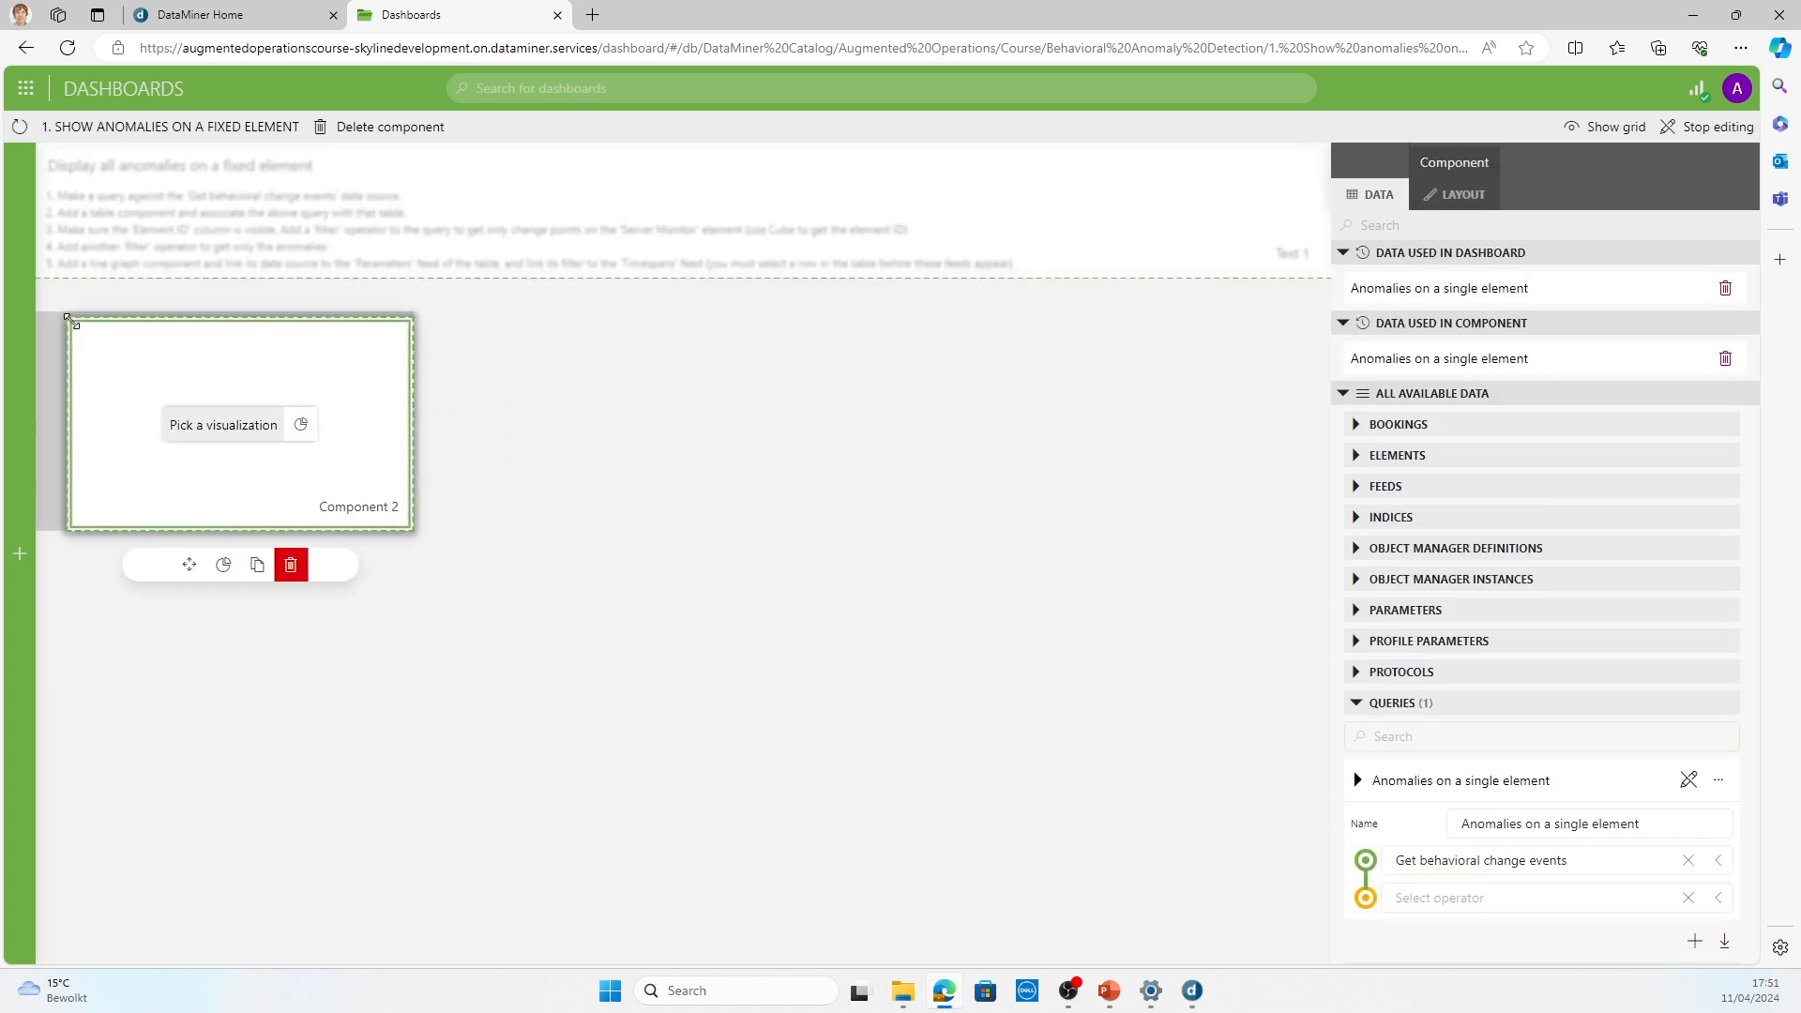
pyautogui.moveTo(68, 319); pyautogui.dragTo(39, 281)
pyautogui.moveTo(411, 527); pyautogui.dragTo(1329, 563)
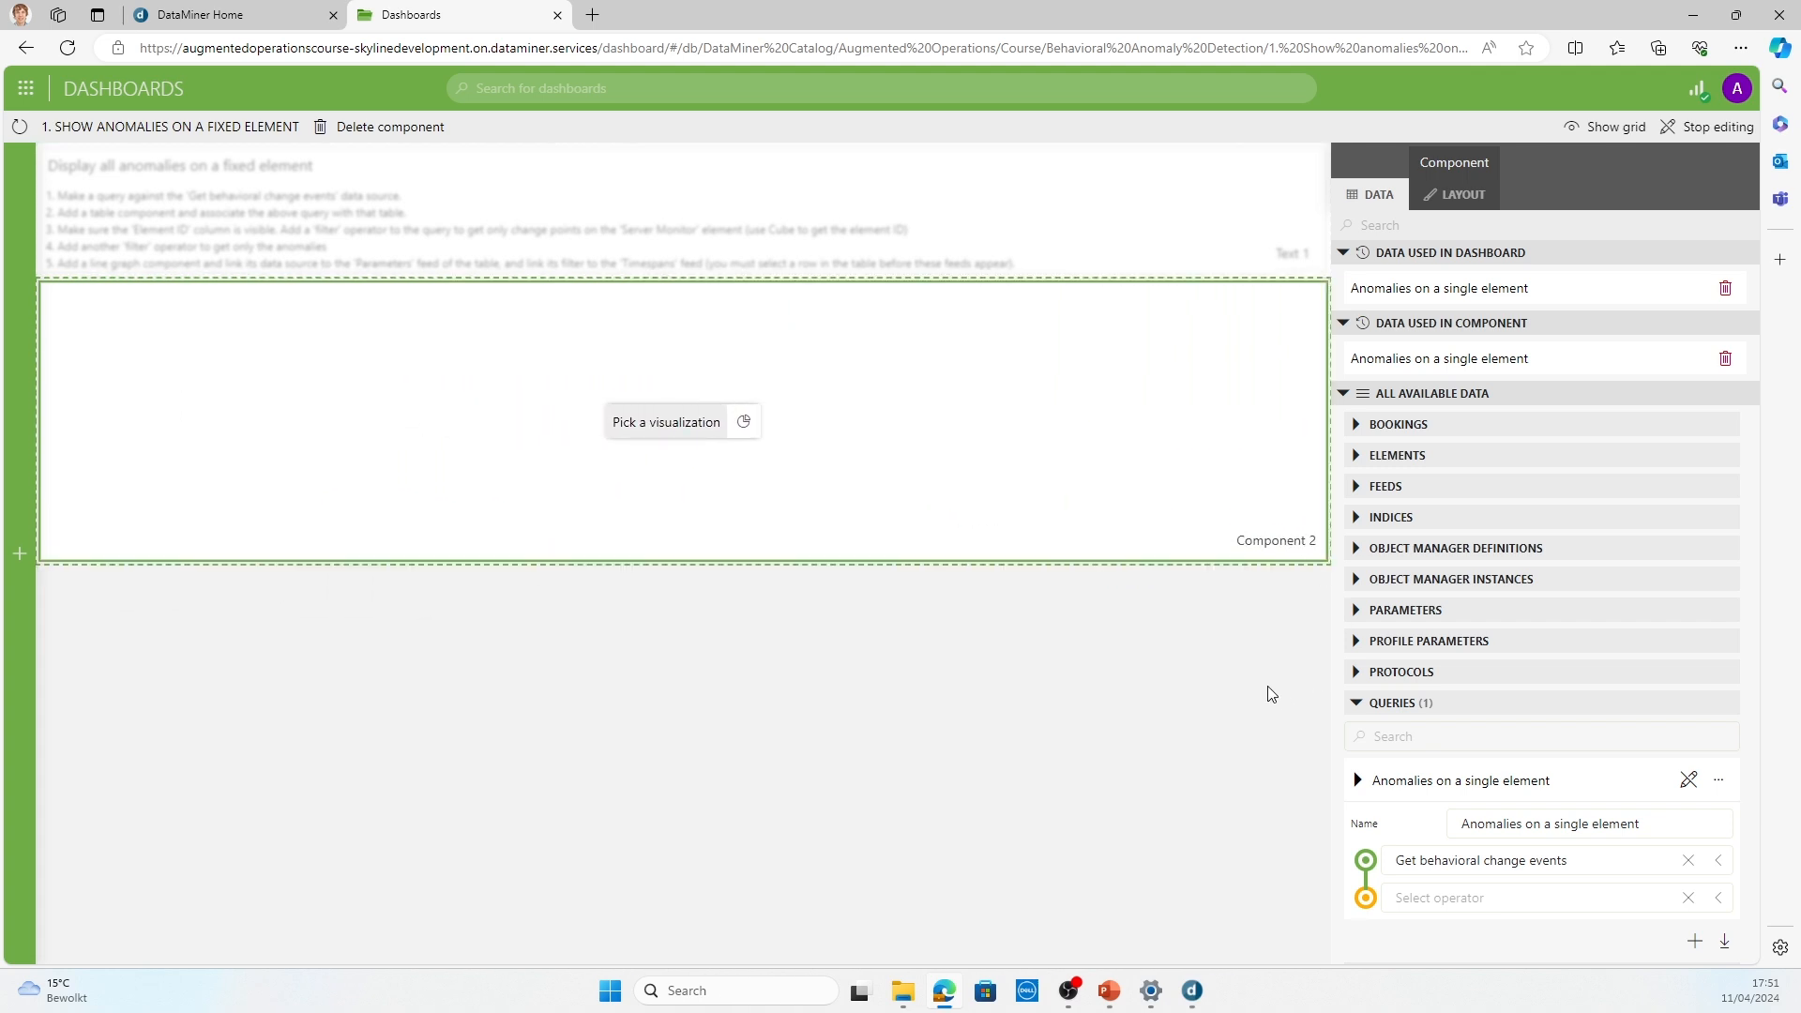
pyautogui.click(745, 422)
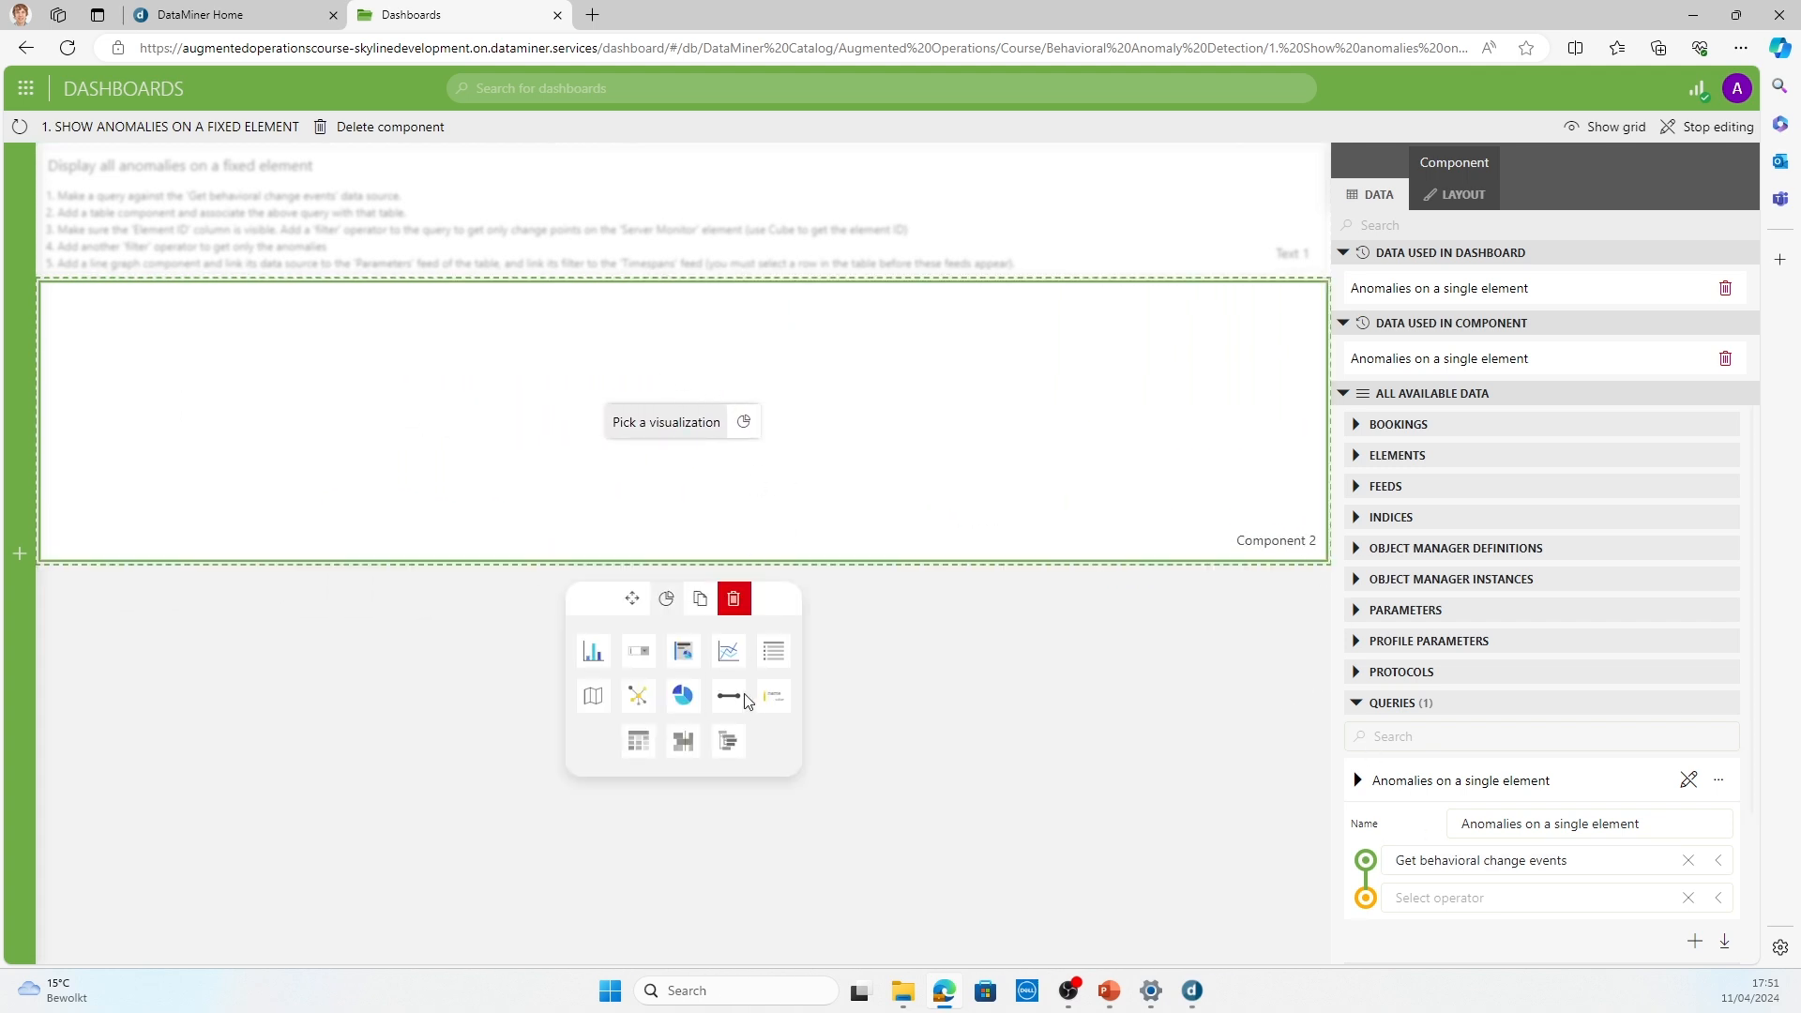
pyautogui.click(643, 751)
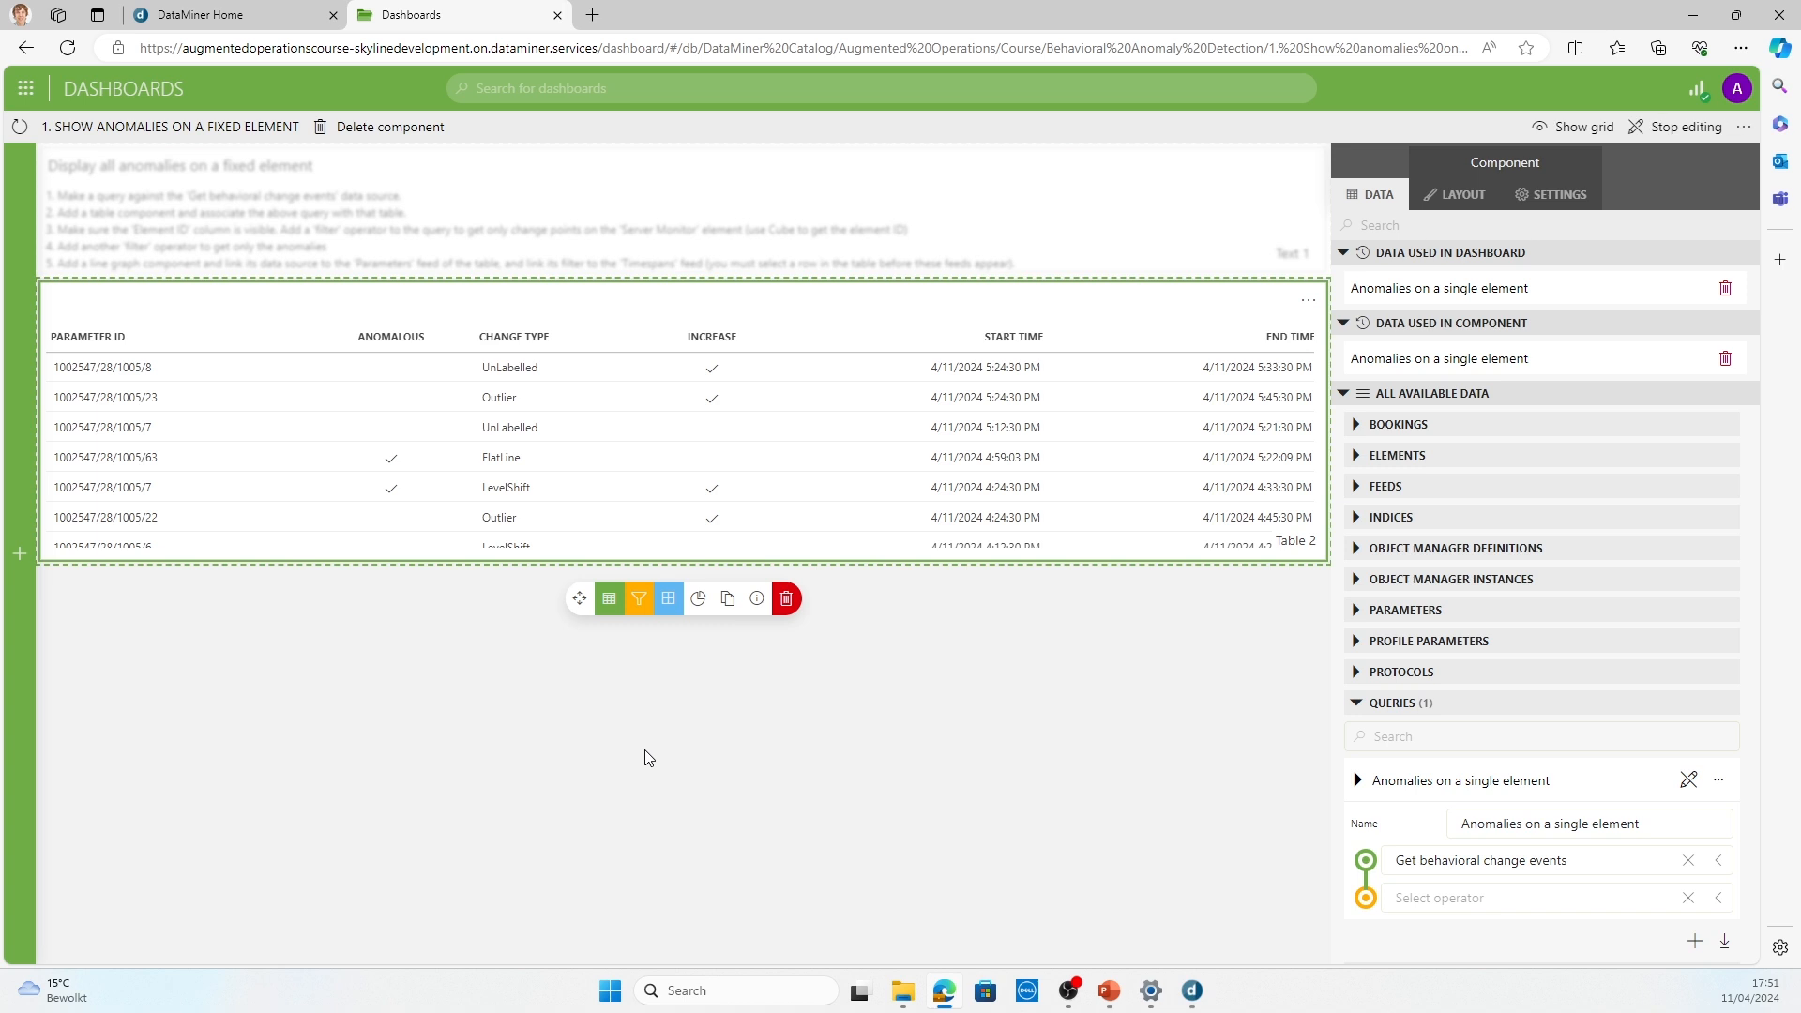
# Step: Add a Filter operator to the anomalies query and set its column to Element ID
pyautogui.click(1442, 908)
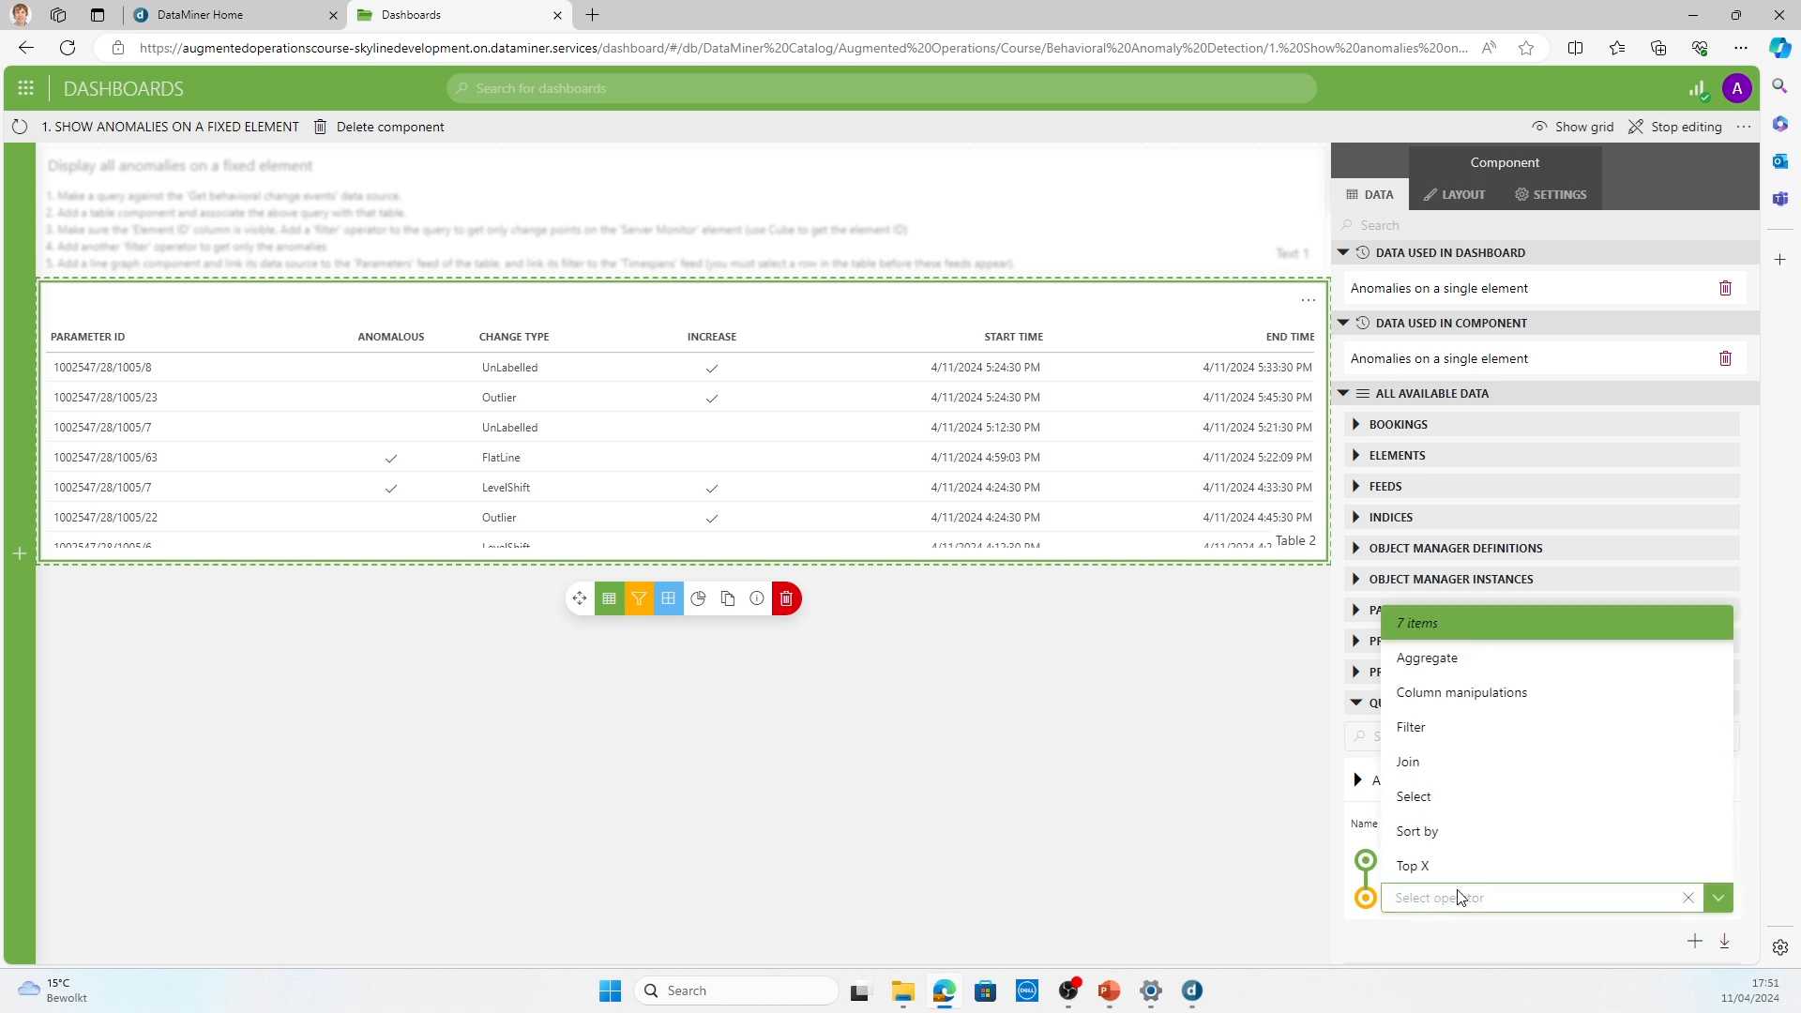
pyautogui.click(1433, 731)
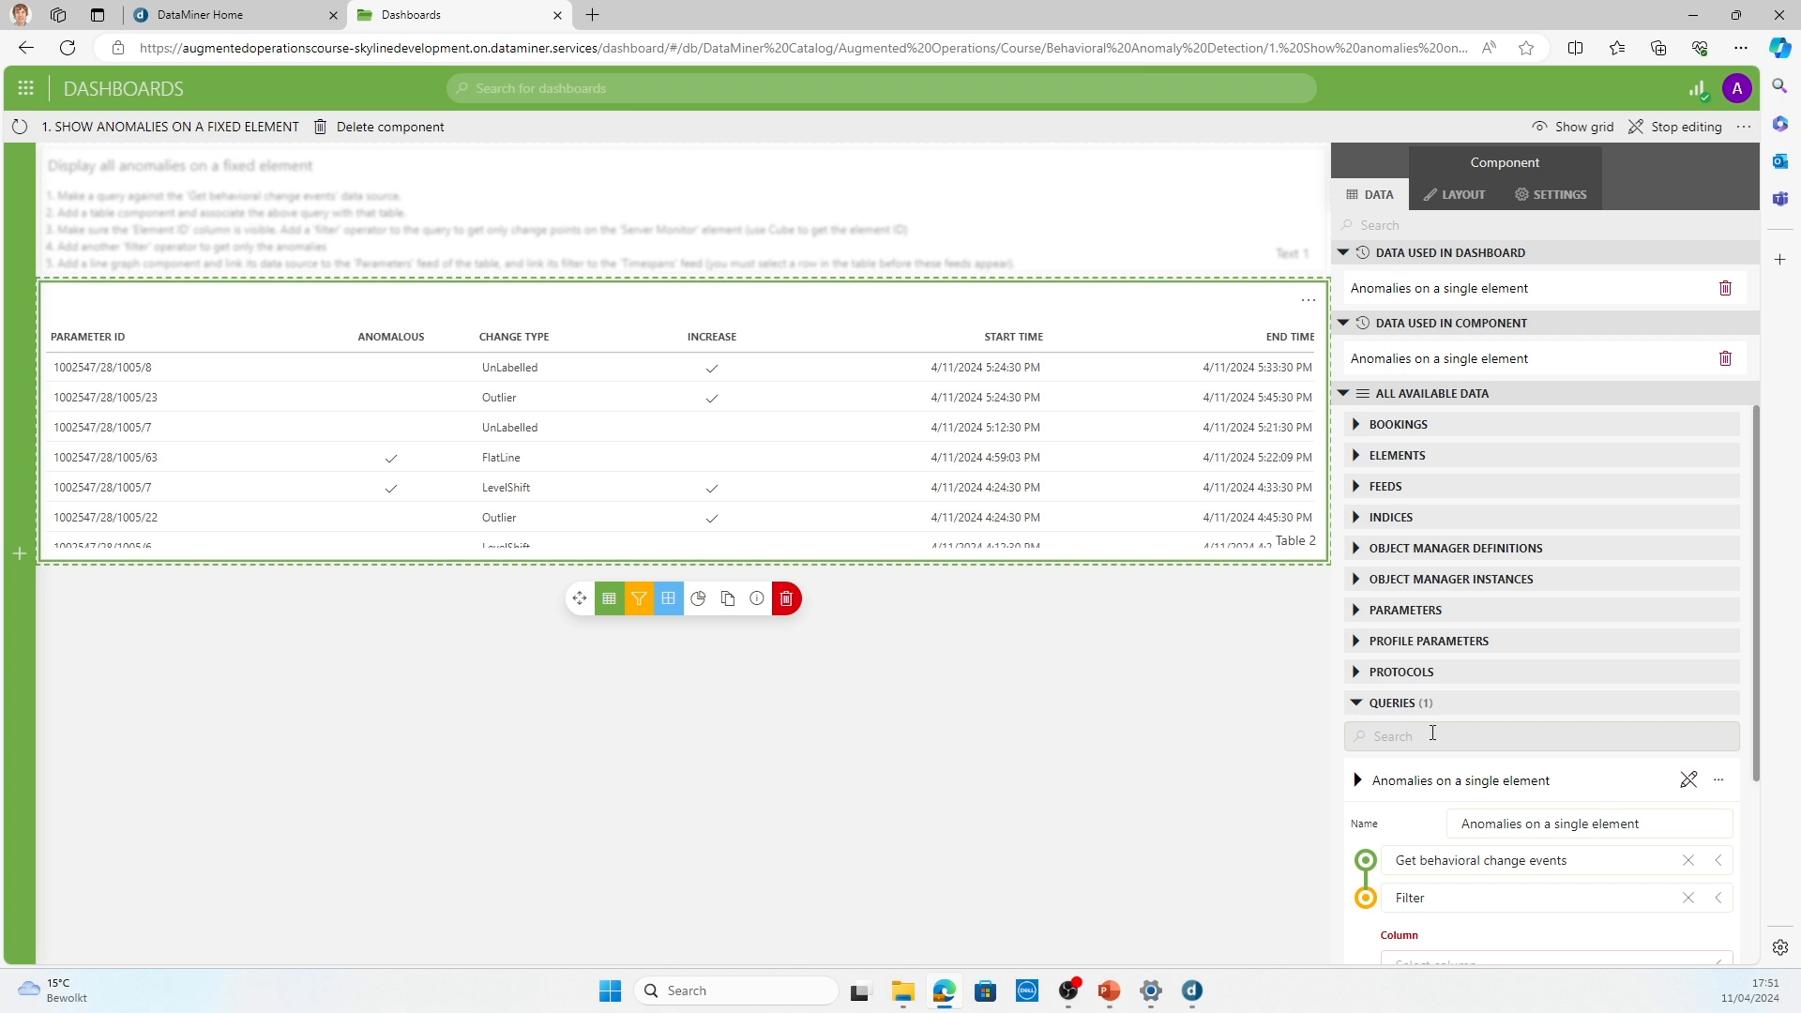
pyautogui.scroll(-2, 1426, 804)
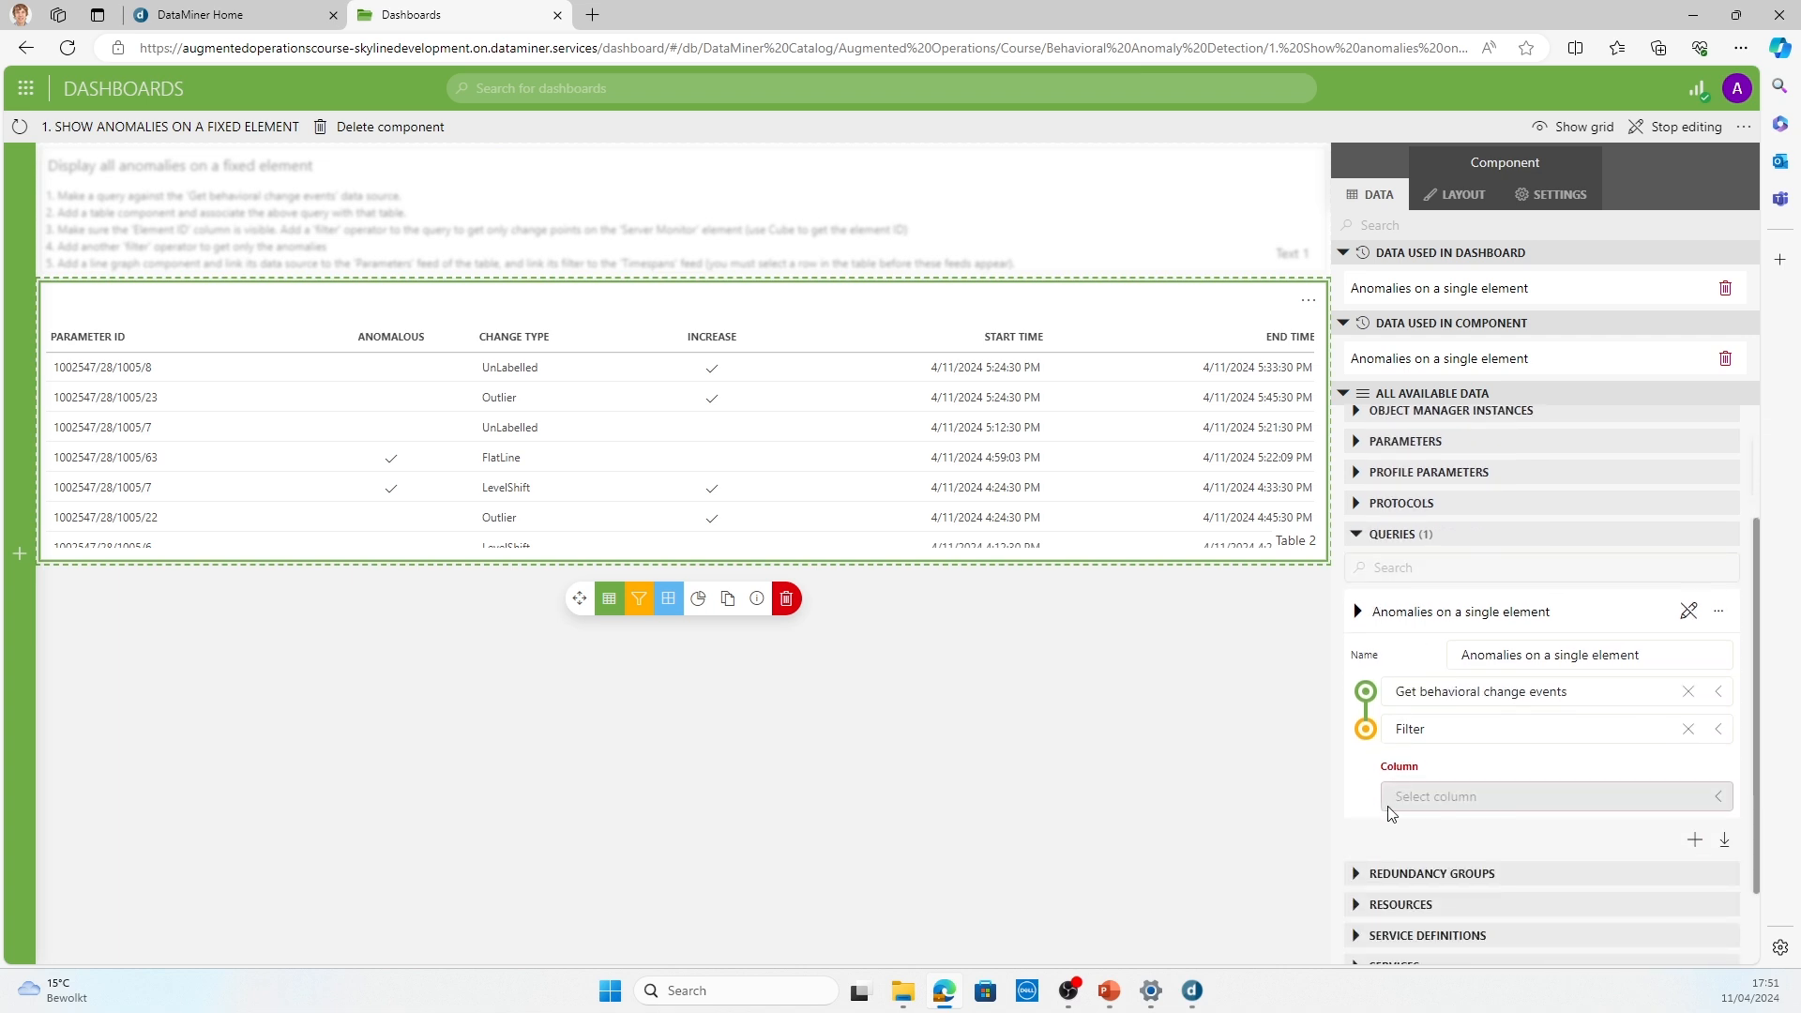
pyautogui.click(1426, 804)
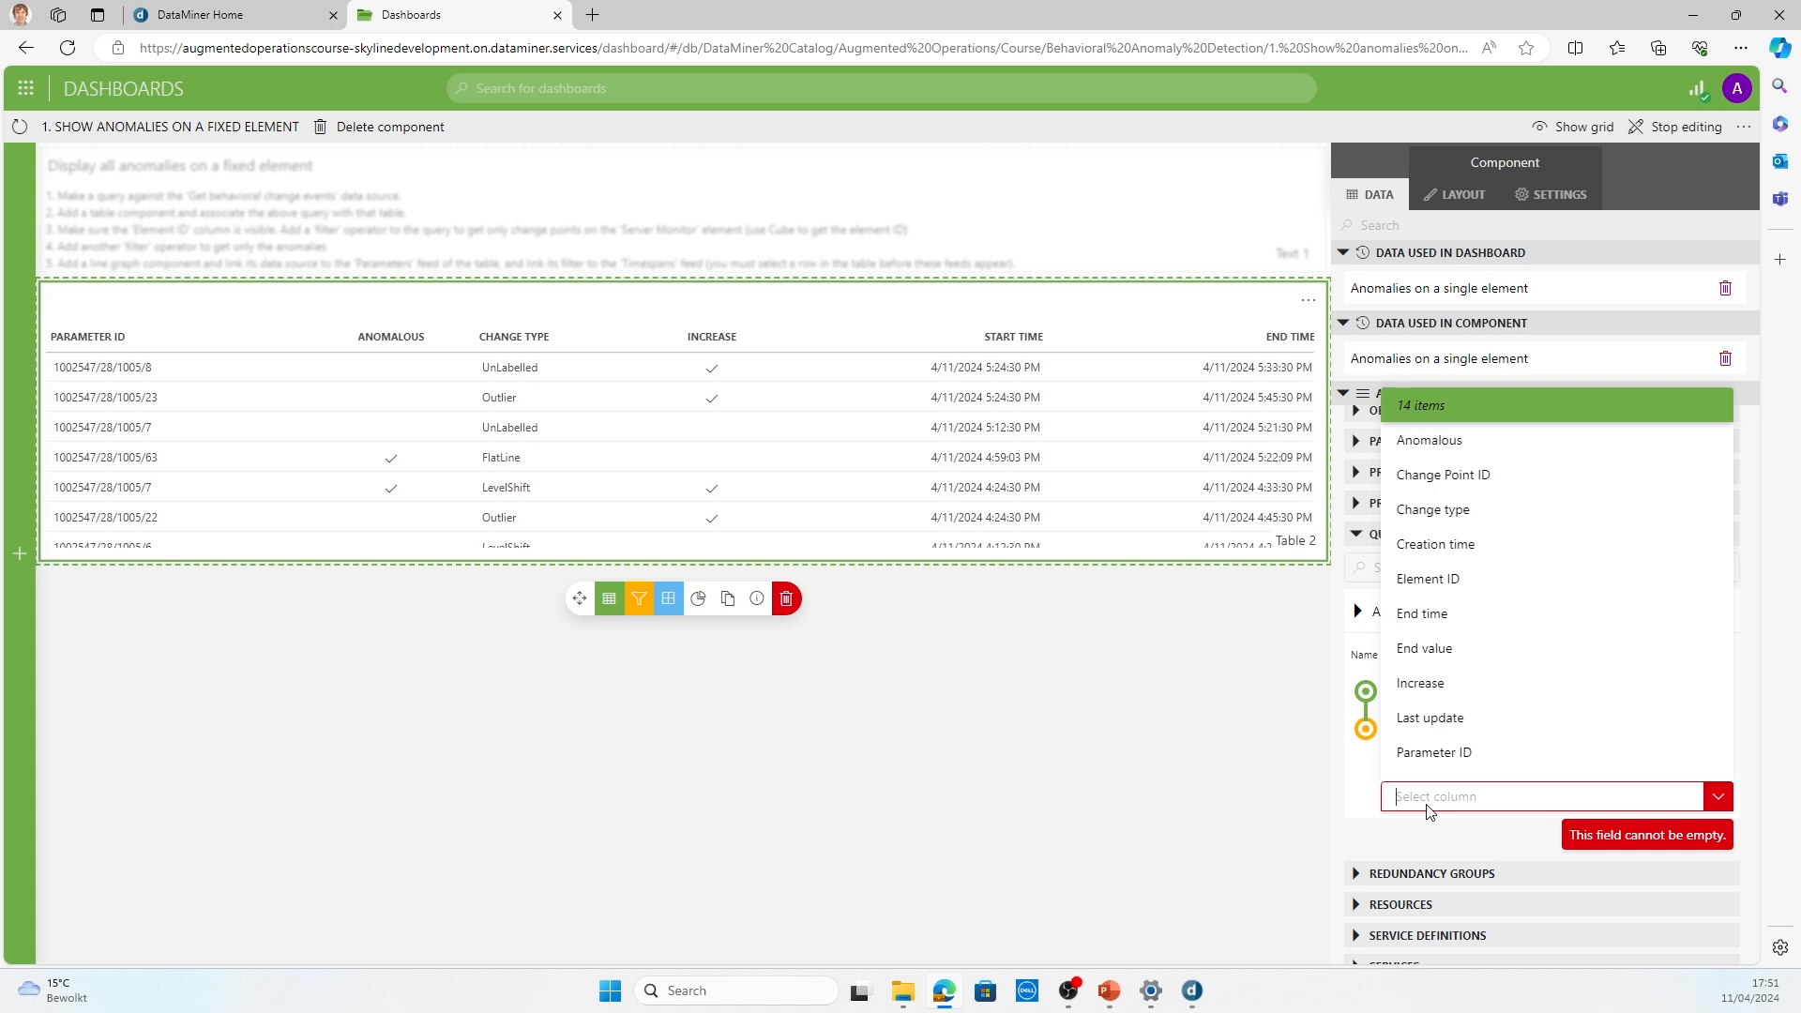
pyautogui.click(1469, 591)
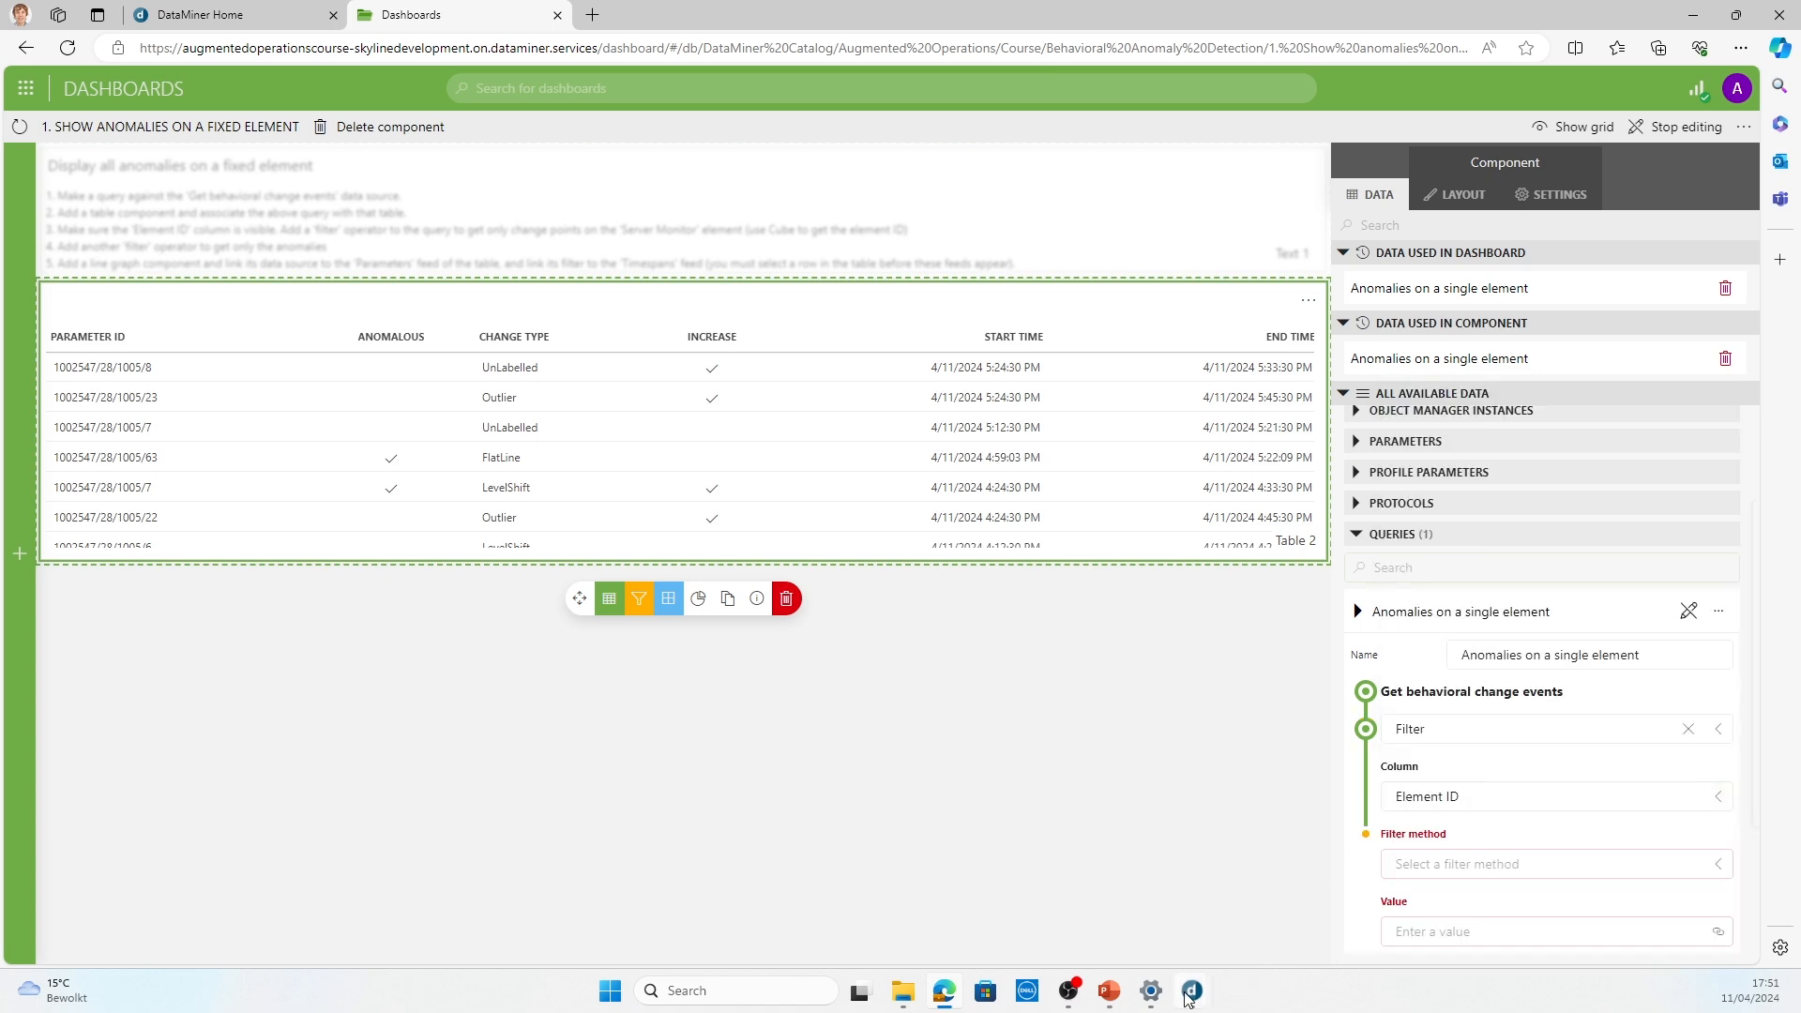
# Step: Switch to DataMiner Cube, copy the element ID from the Server Monitor element's properties, and return to the dashboard in the browser
pyautogui.moveTo(1189, 995)
pyautogui.click(1154, 929)
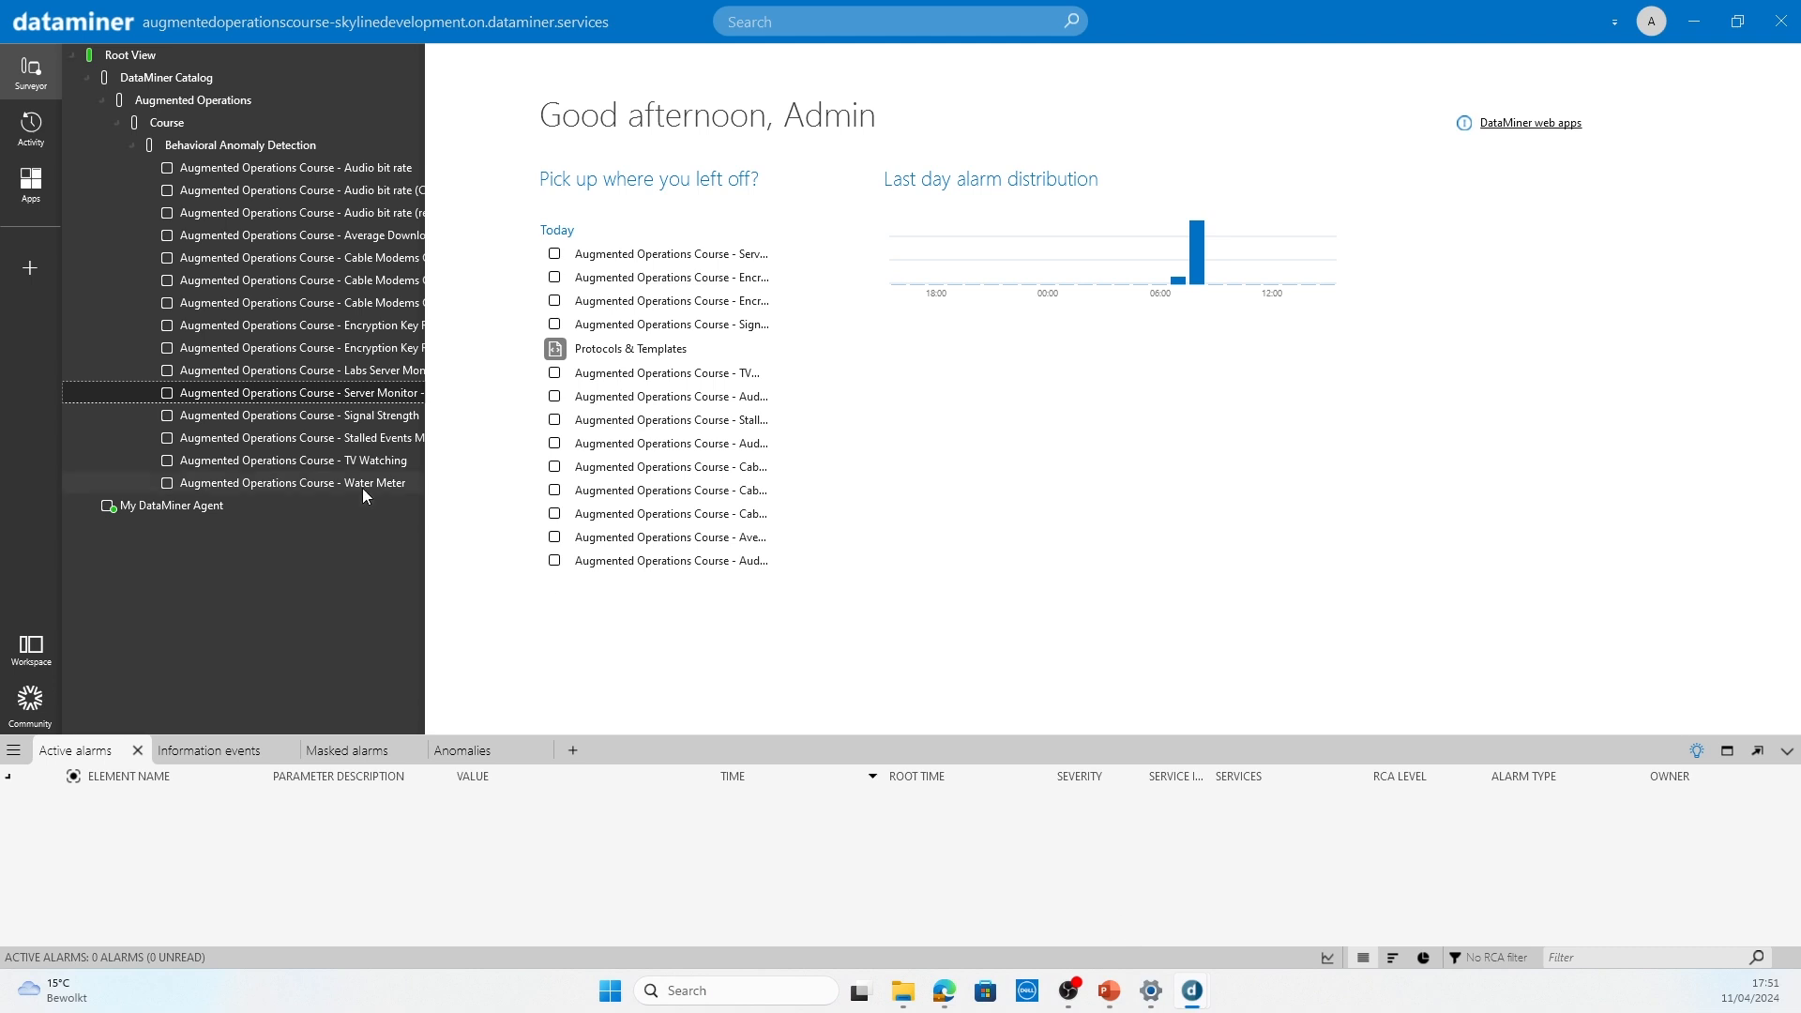
pyautogui.rightClick(330, 394)
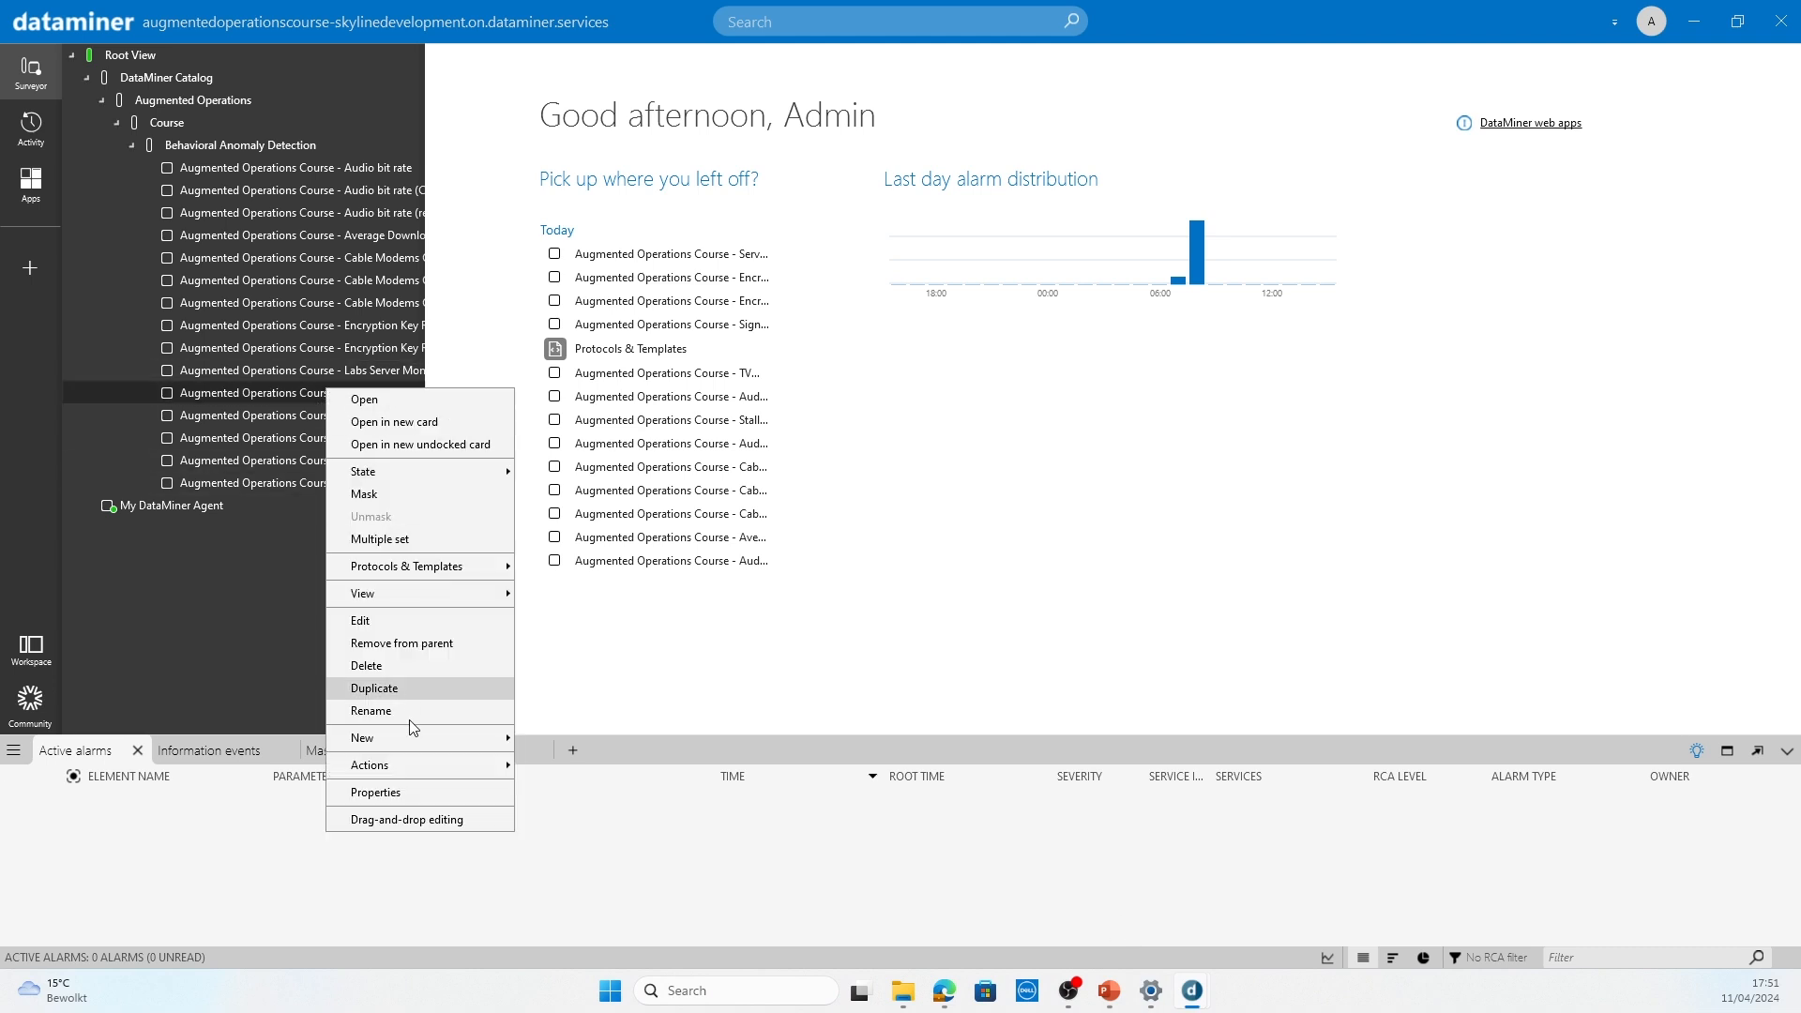
pyautogui.click(412, 795)
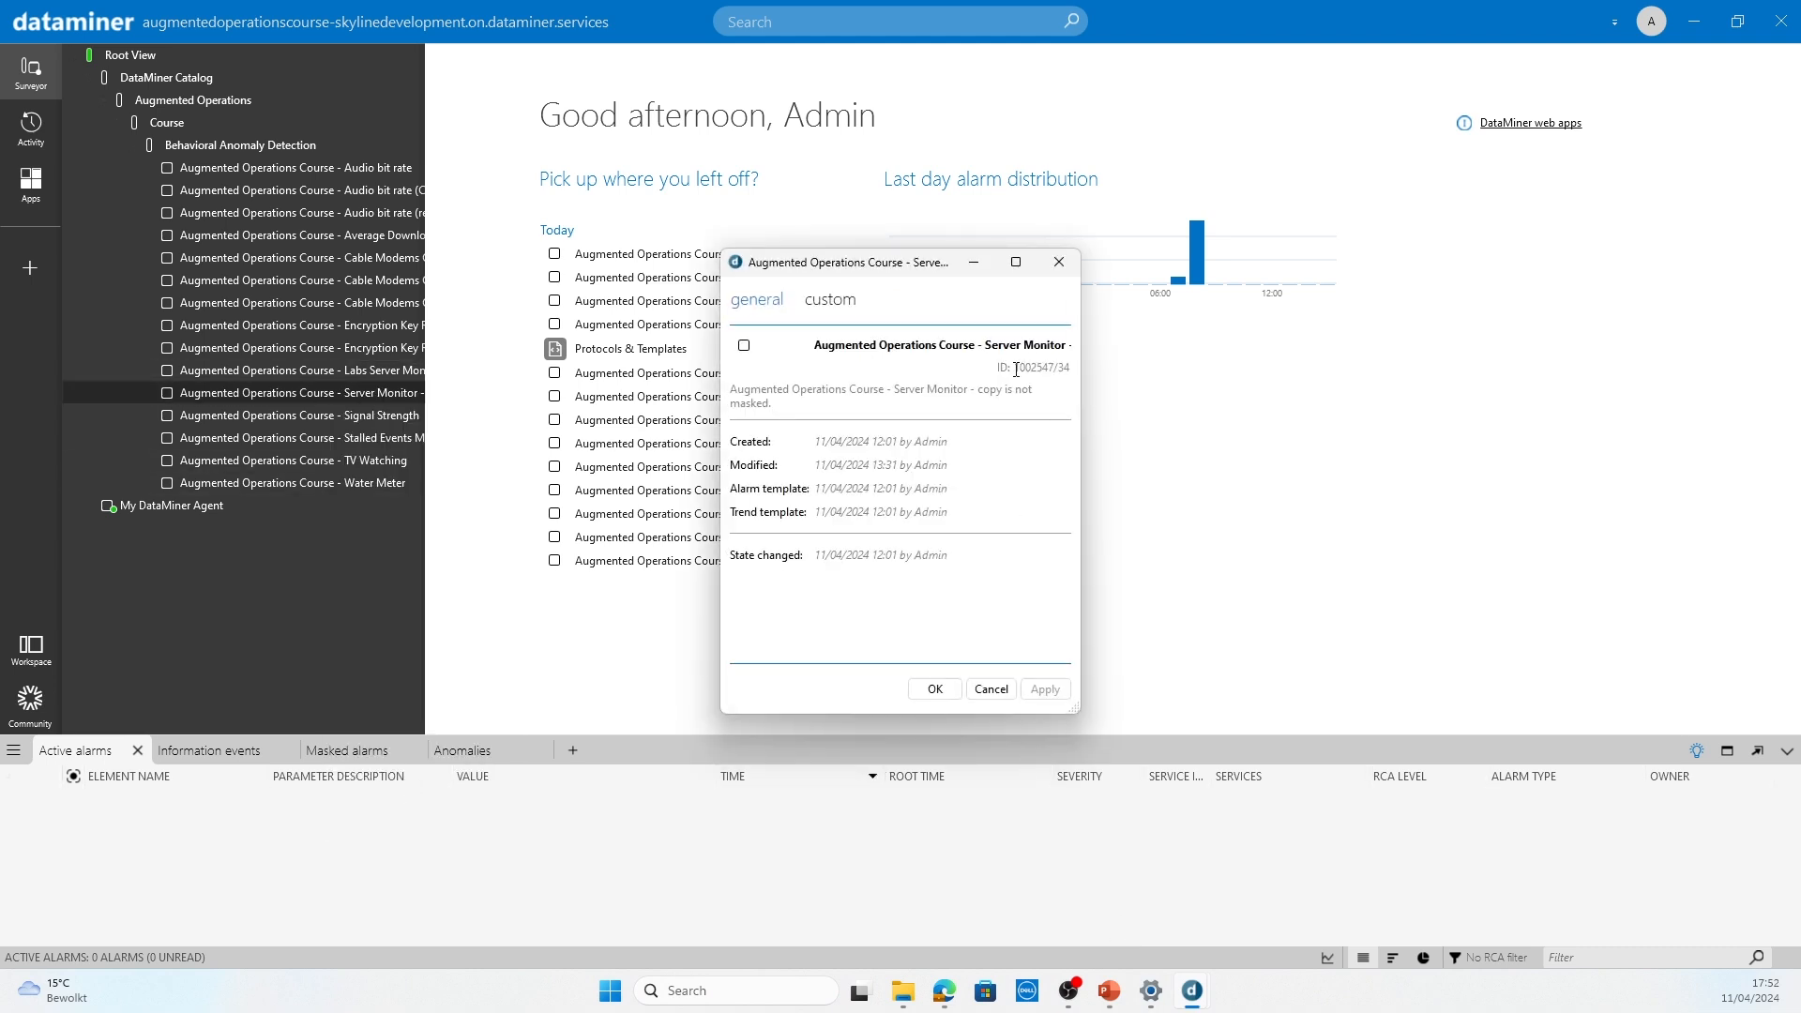
pyautogui.moveTo(1015, 368); pyautogui.dragTo(1072, 368)
pyautogui.hotkey('ctrl', 'c')
pyautogui.moveTo(946, 997)
pyautogui.click(979, 908)
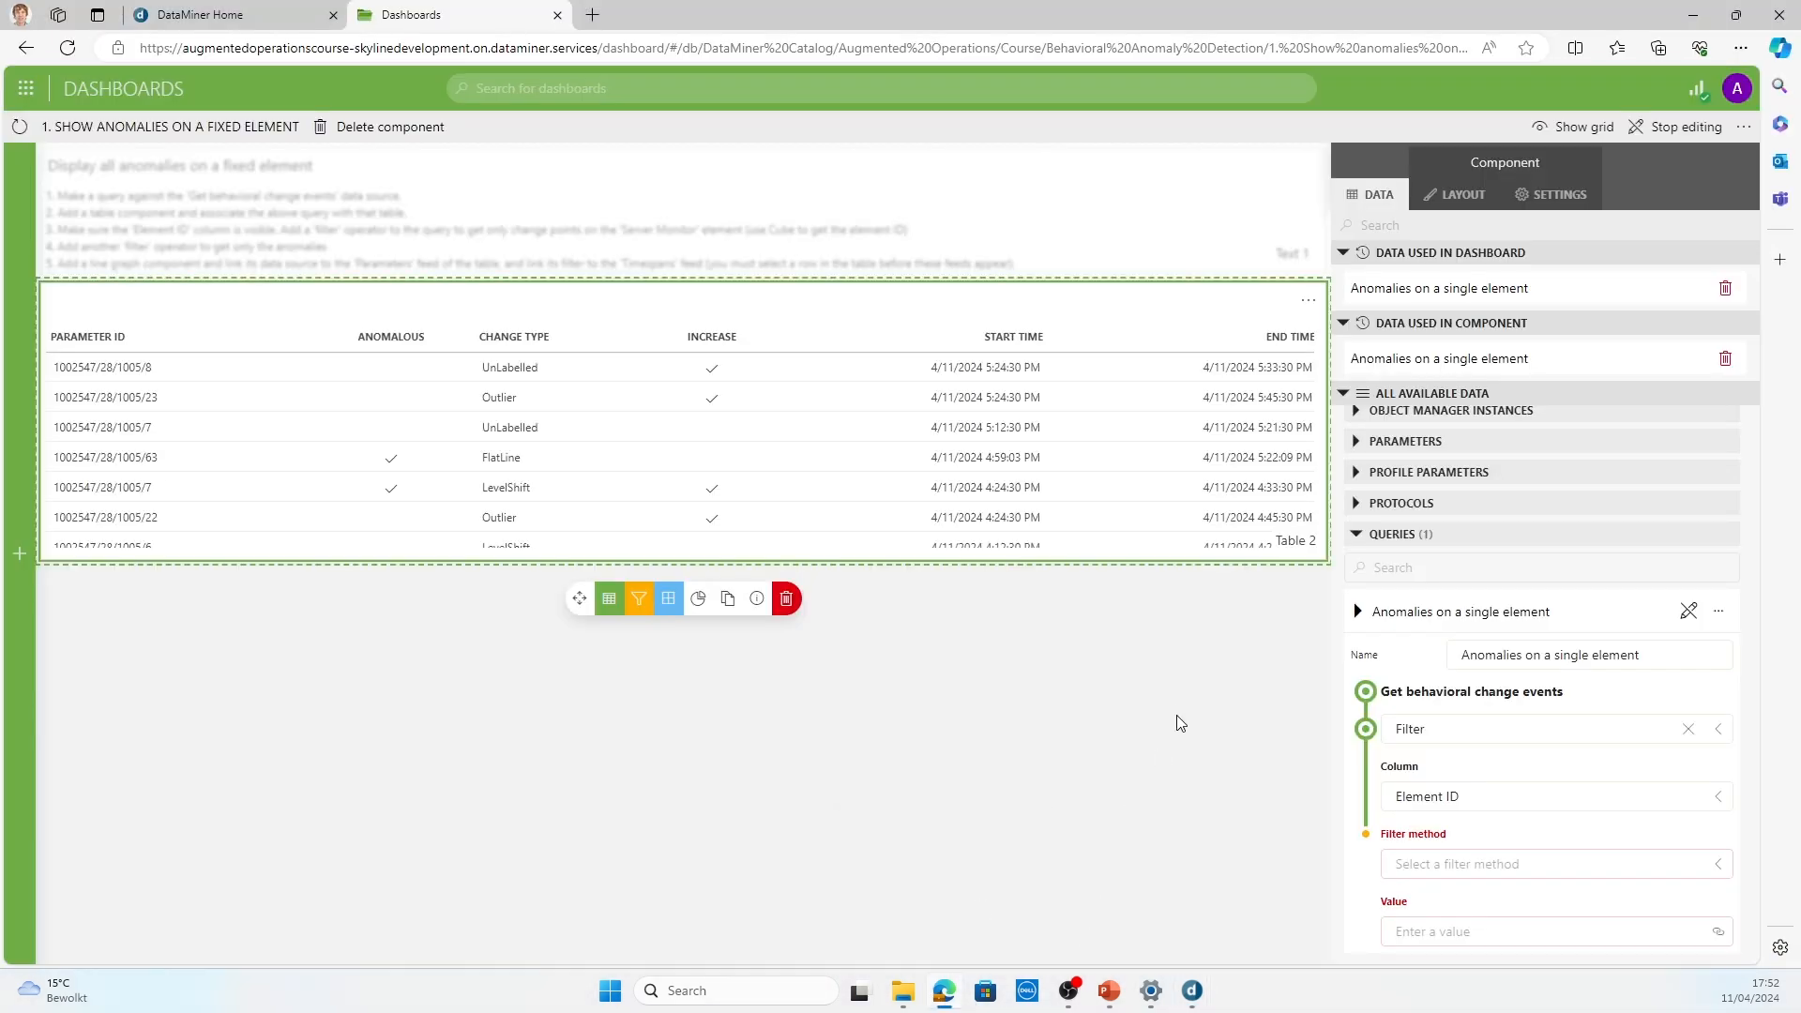
# Step: Set the Element ID filter to contains with the copied Server Monitor element ID 1002547/34 as its value
pyautogui.click(1476, 874)
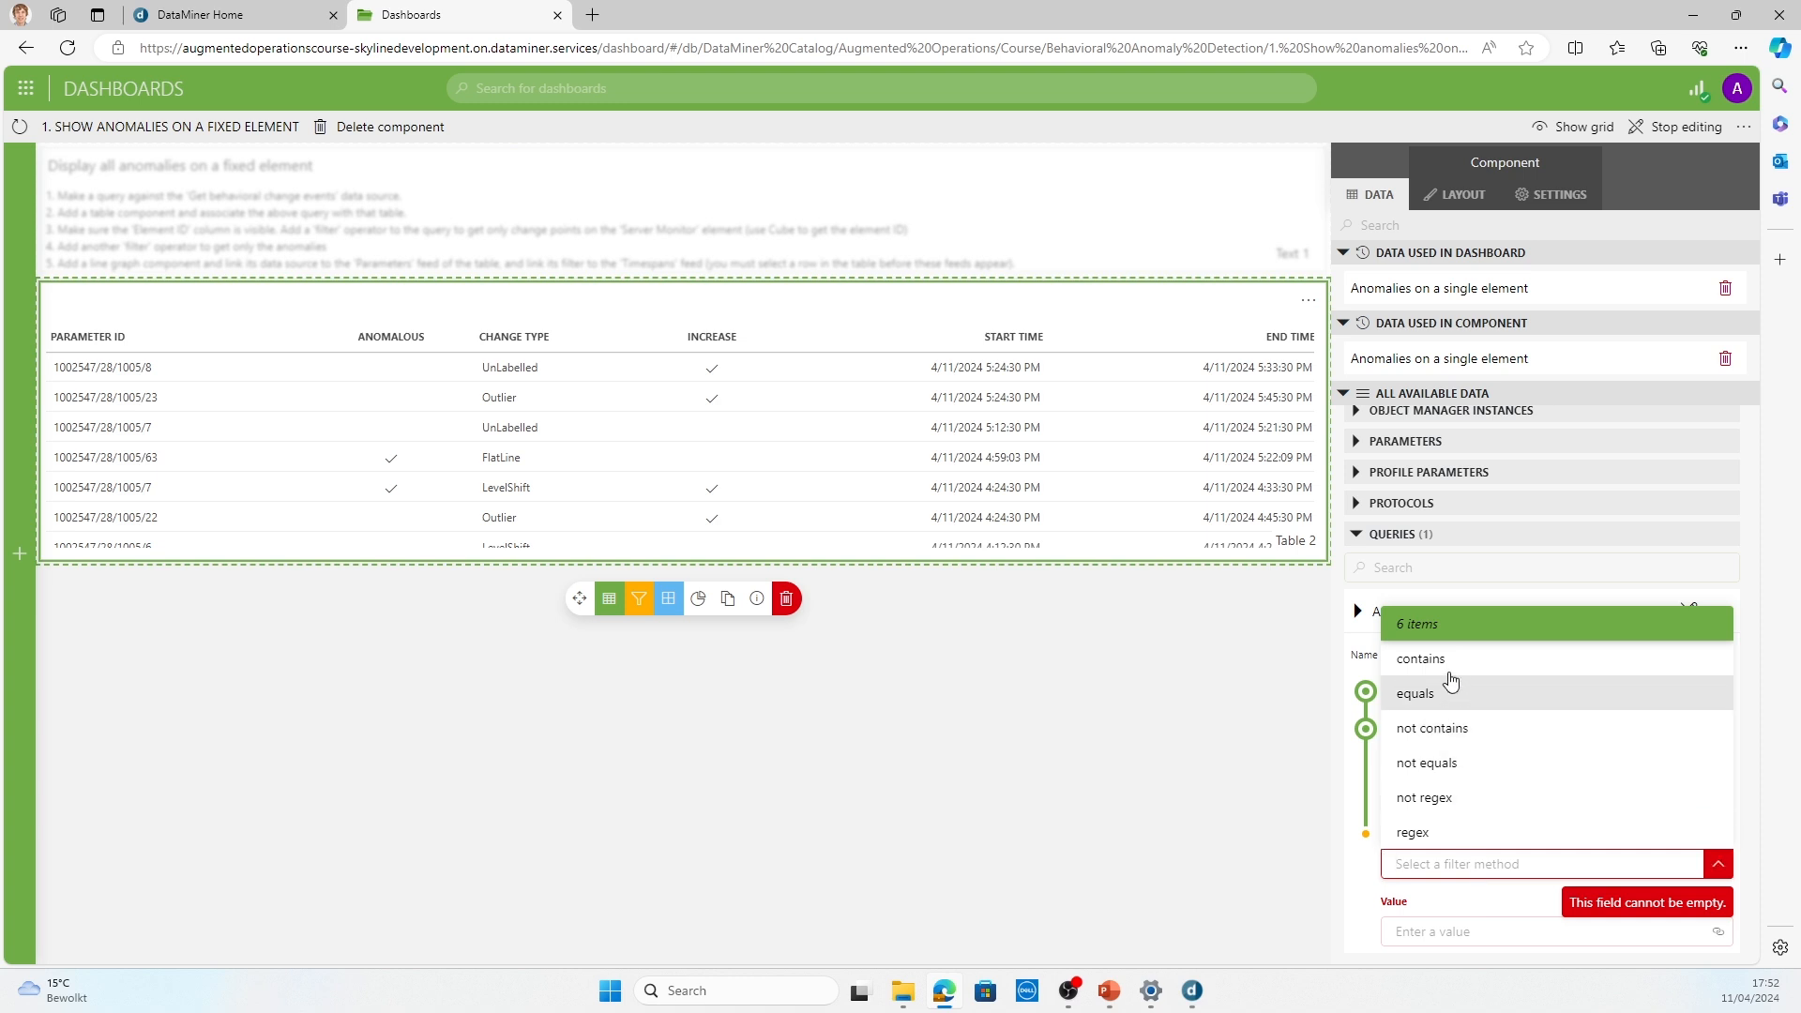
pyautogui.click(1436, 655)
pyautogui.scroll(-1, 1463, 769)
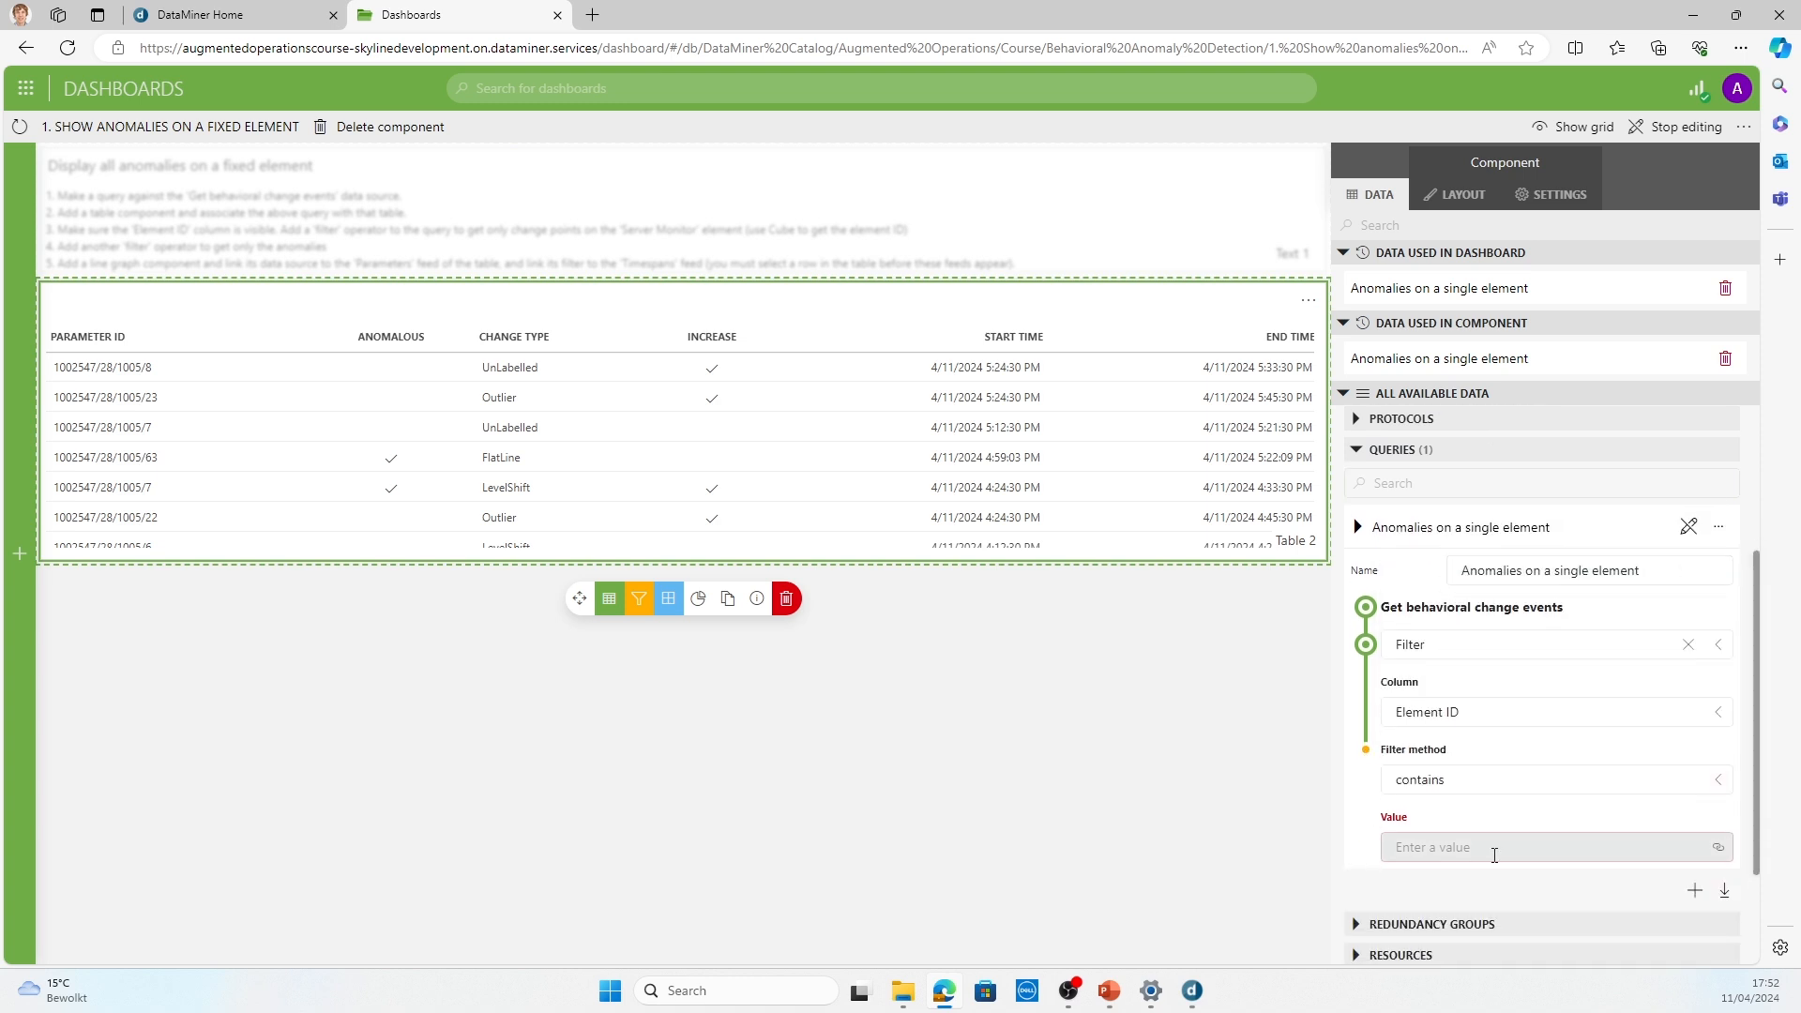
pyautogui.click(1494, 847)
pyautogui.hotkey('ctrl', 'v')
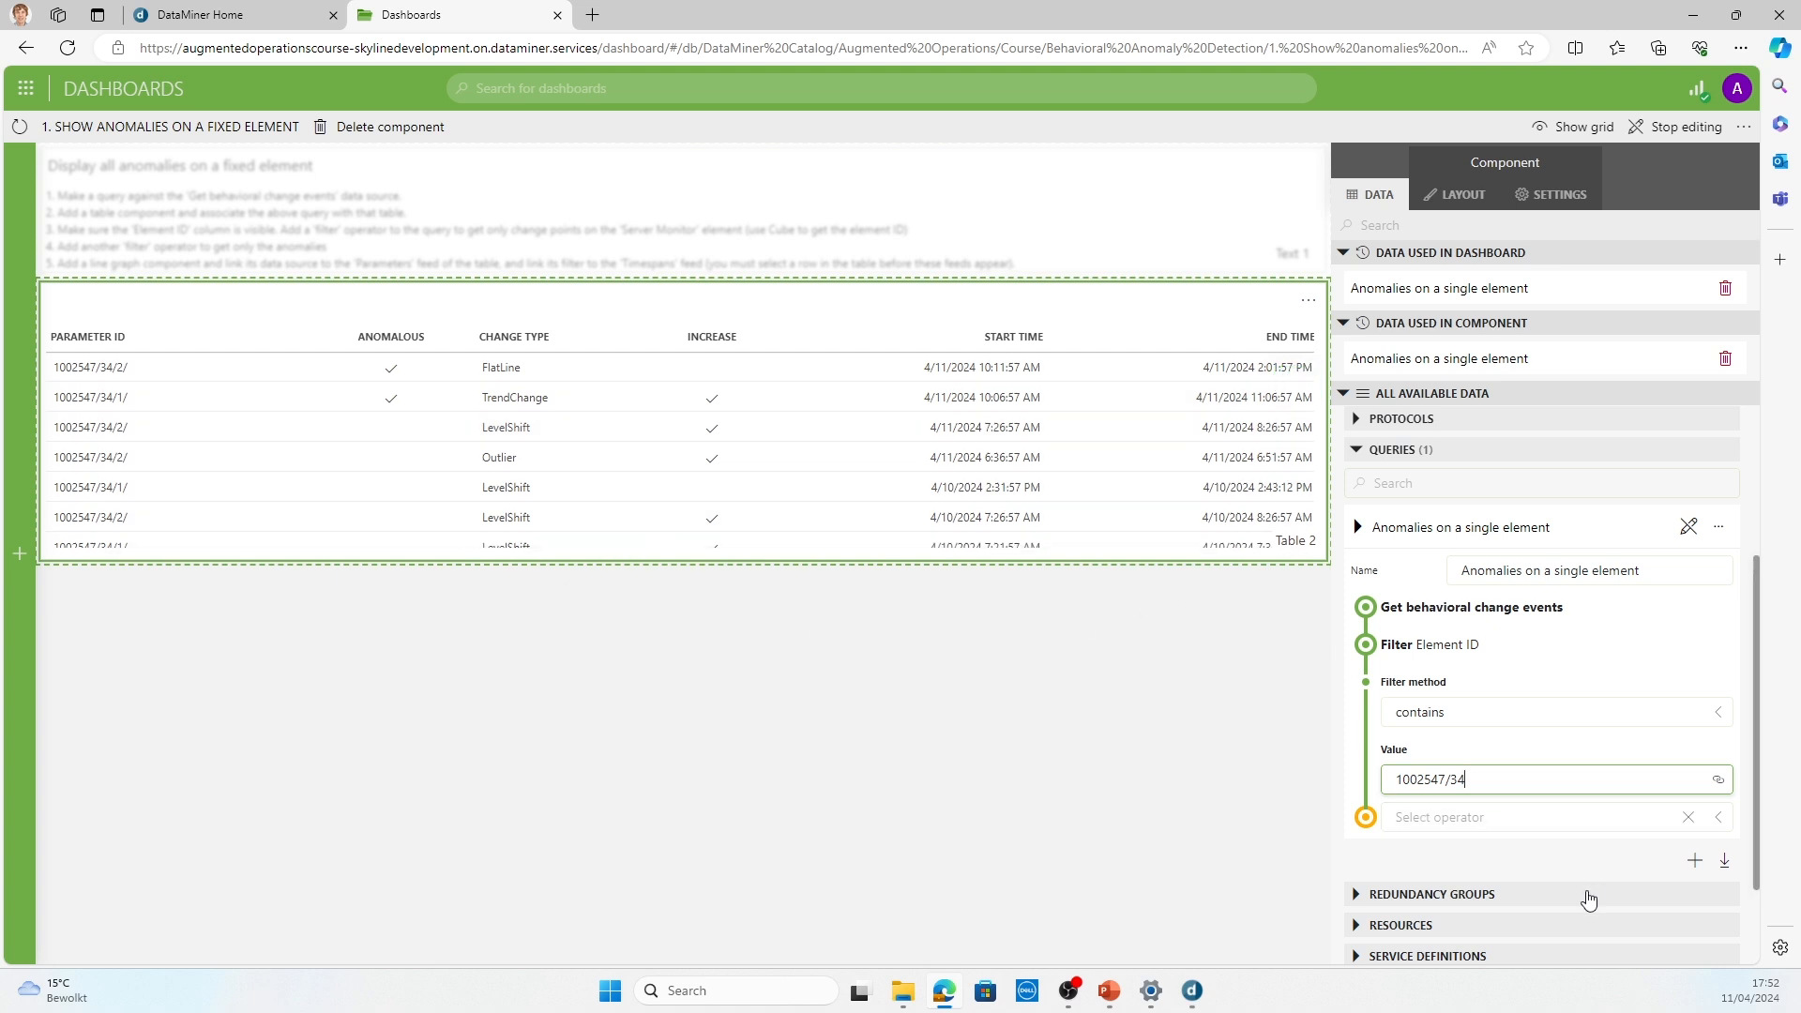
# Step: Add a second Filter operator to the query that keeps only rows whose Anomalous column equals true
pyautogui.click(1506, 817)
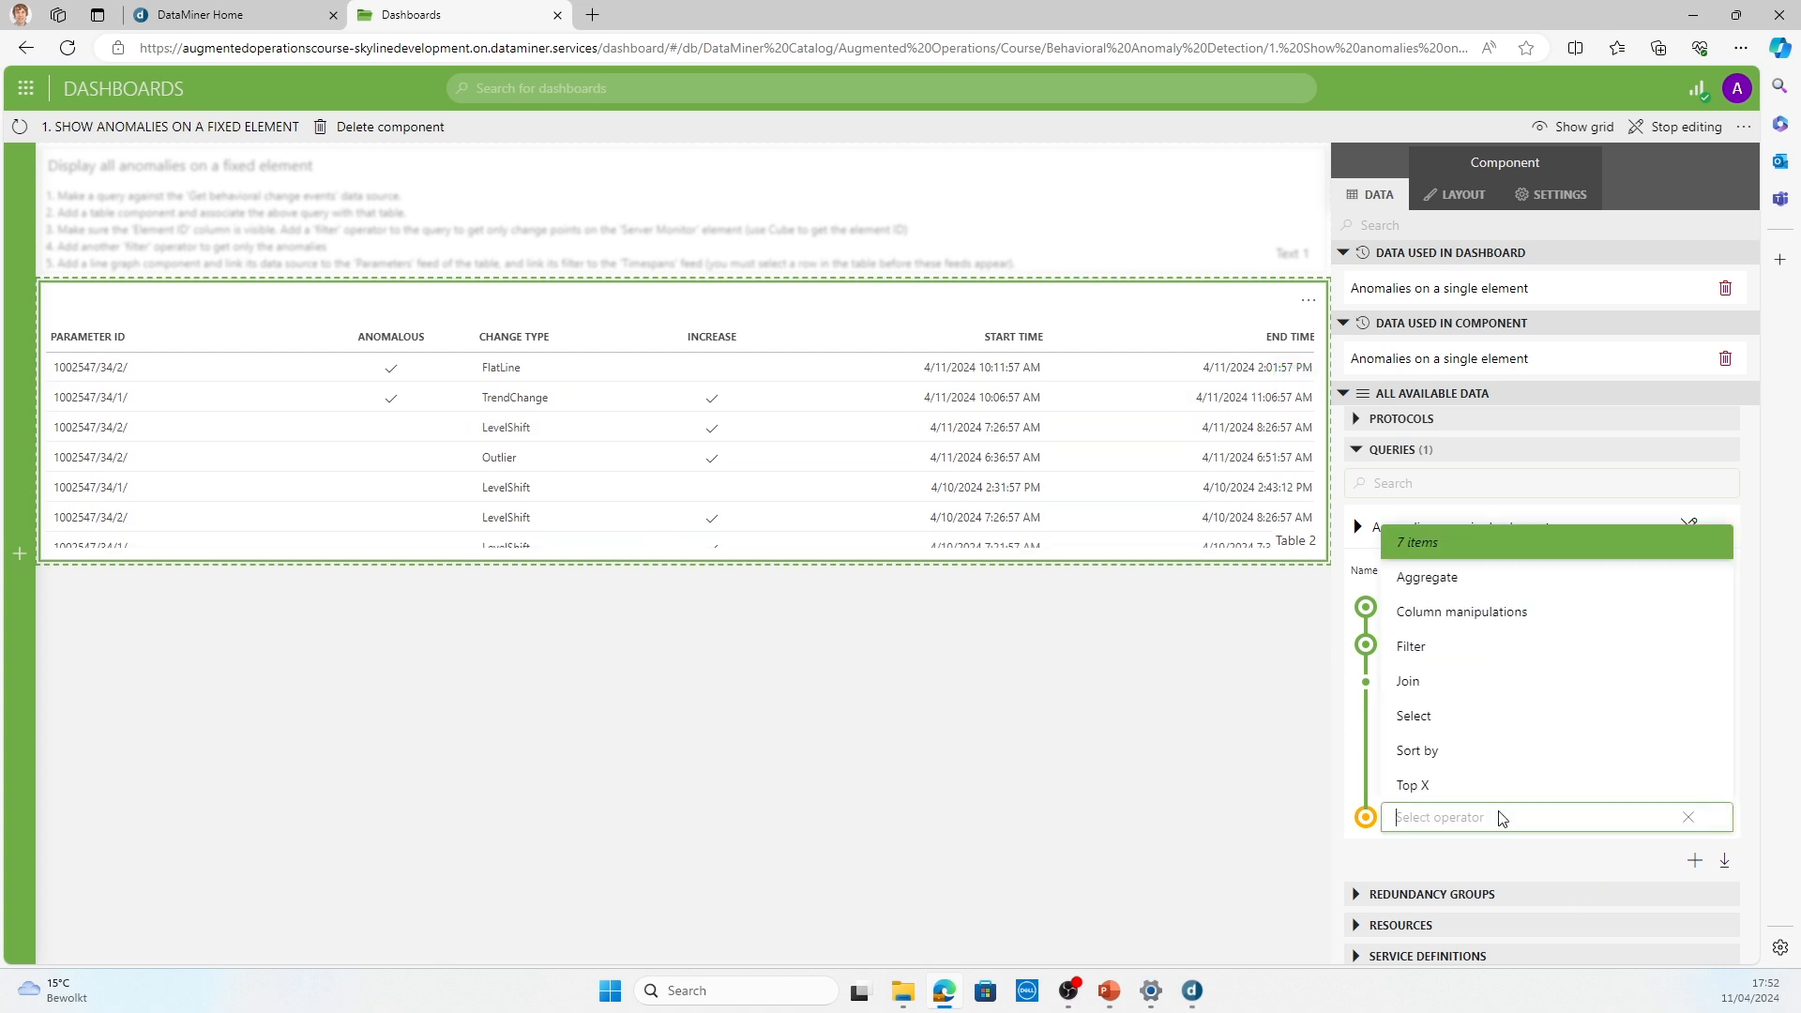
pyautogui.click(1455, 649)
pyautogui.scroll(-2, 1450, 769)
pyautogui.click(1446, 720)
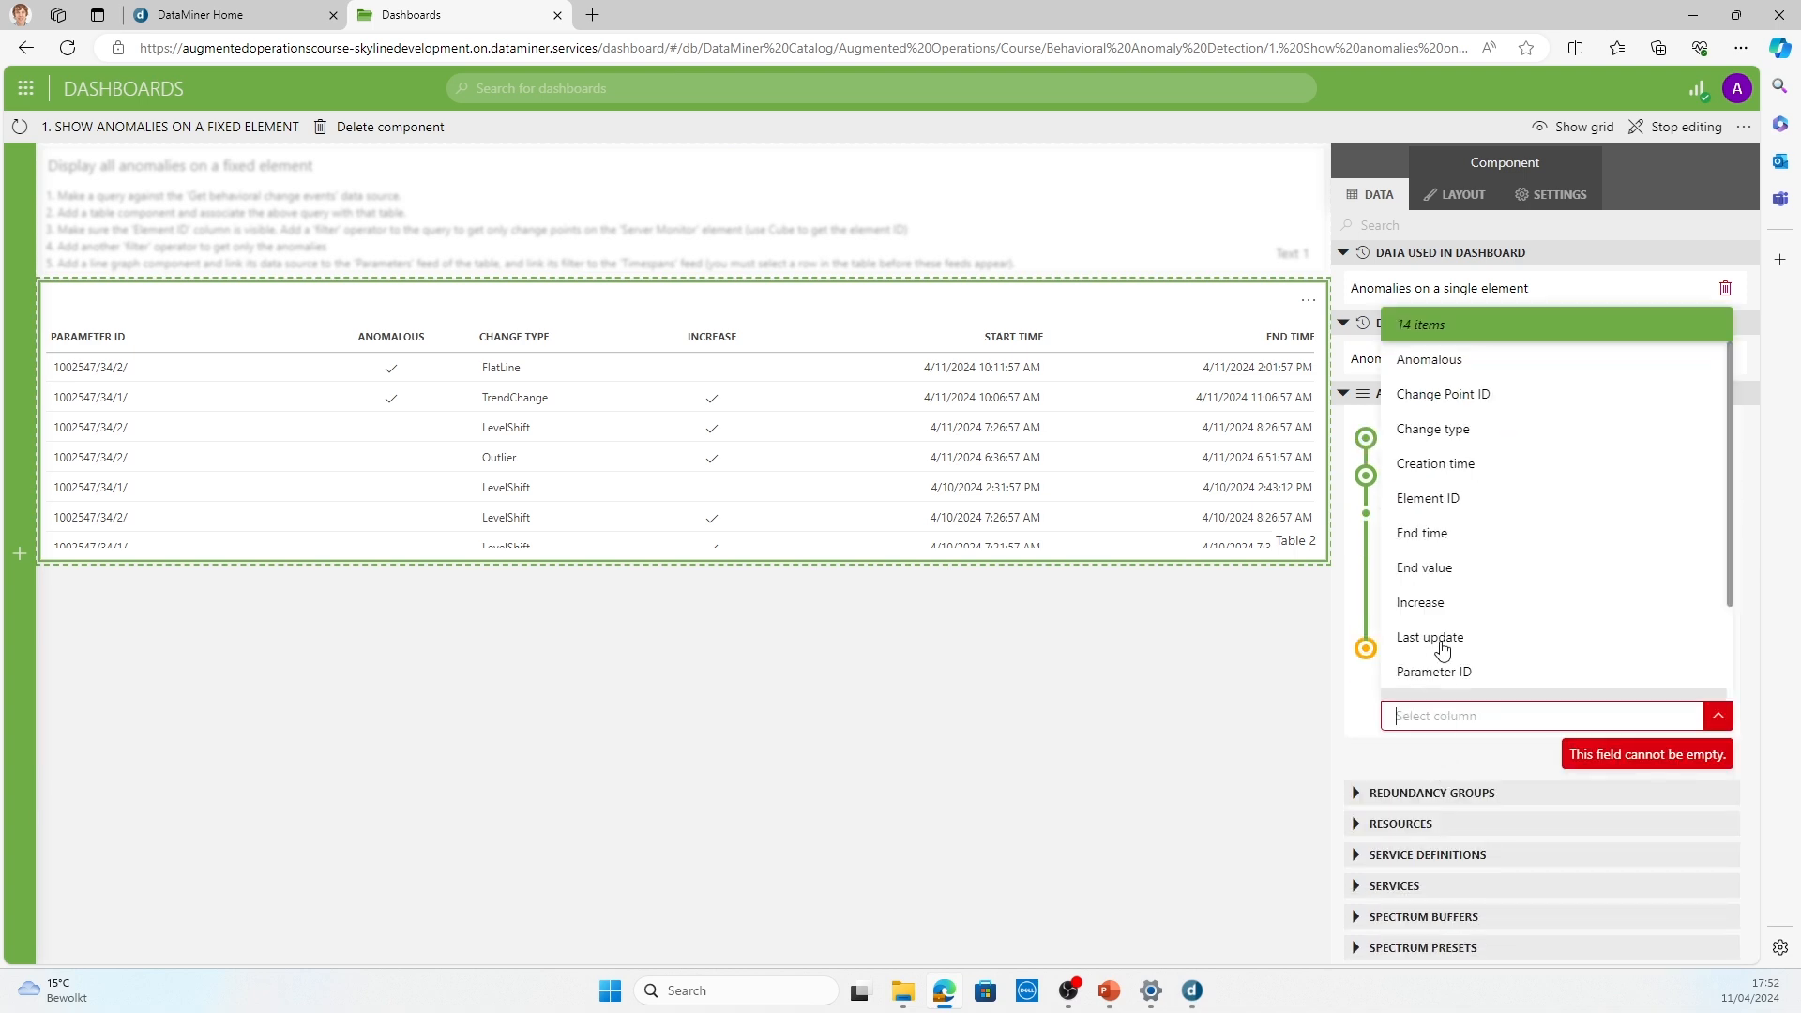
pyautogui.click(1450, 361)
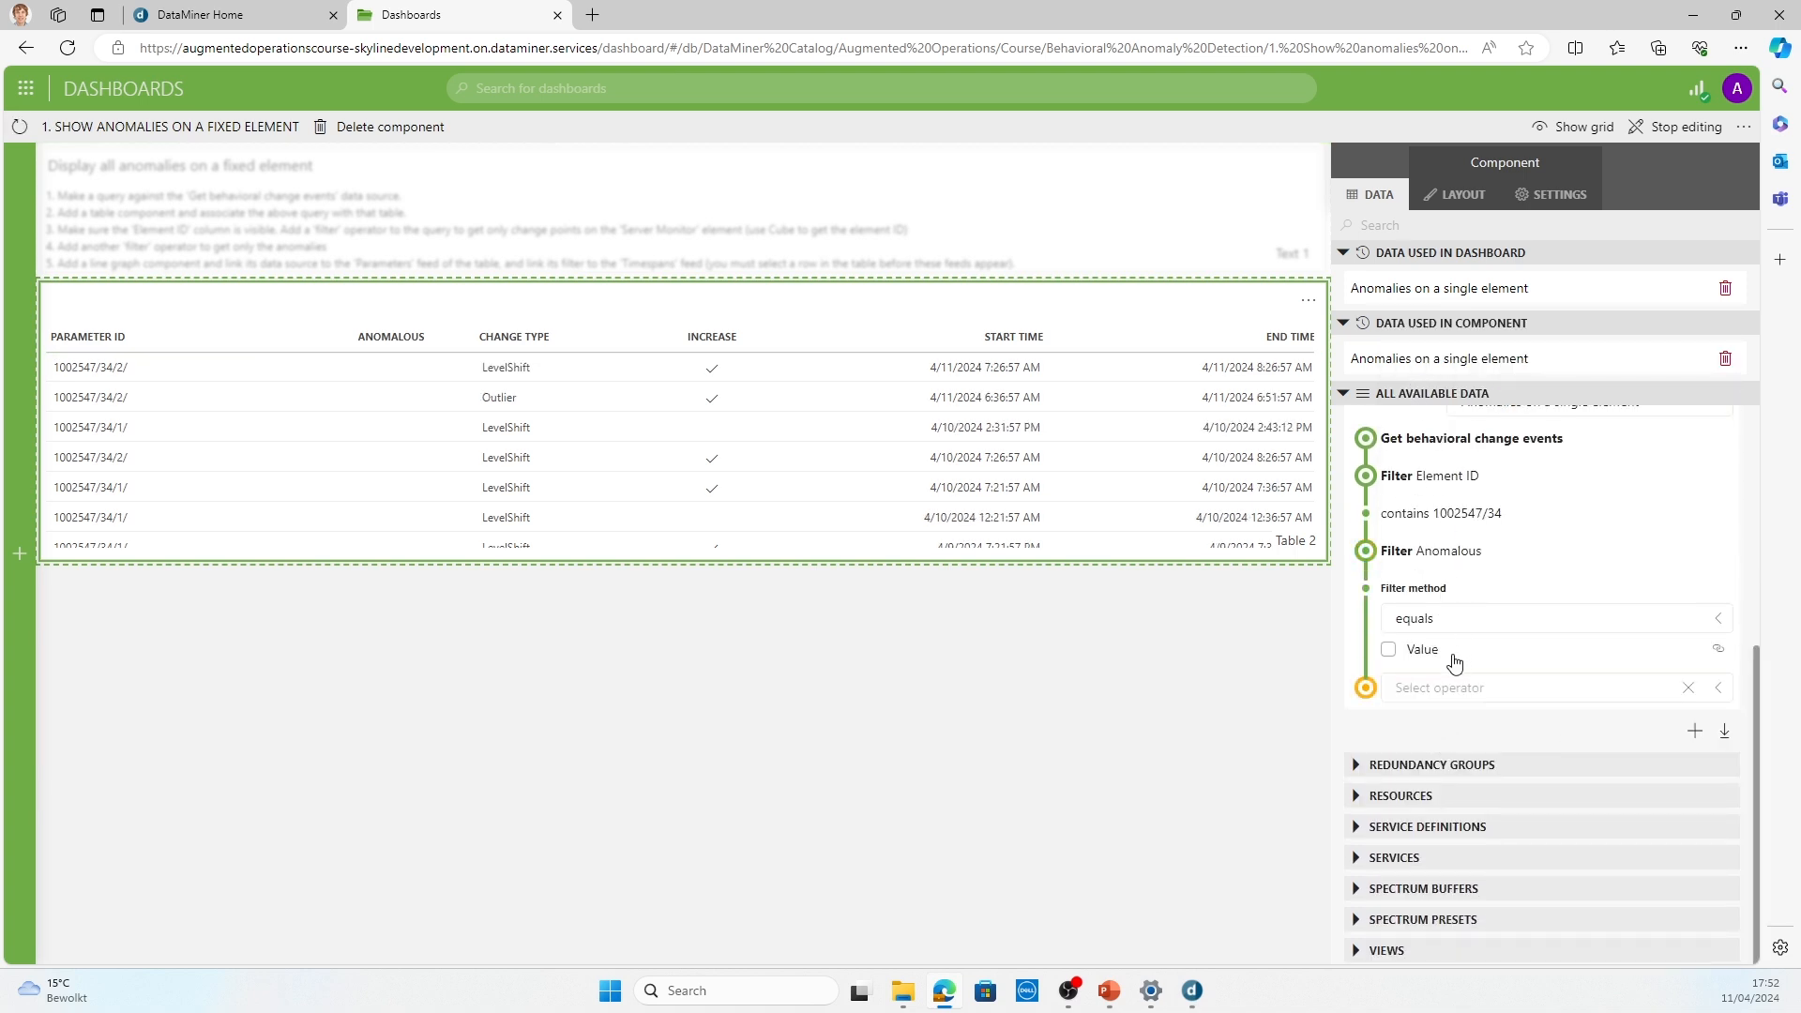
pyautogui.click(1389, 651)
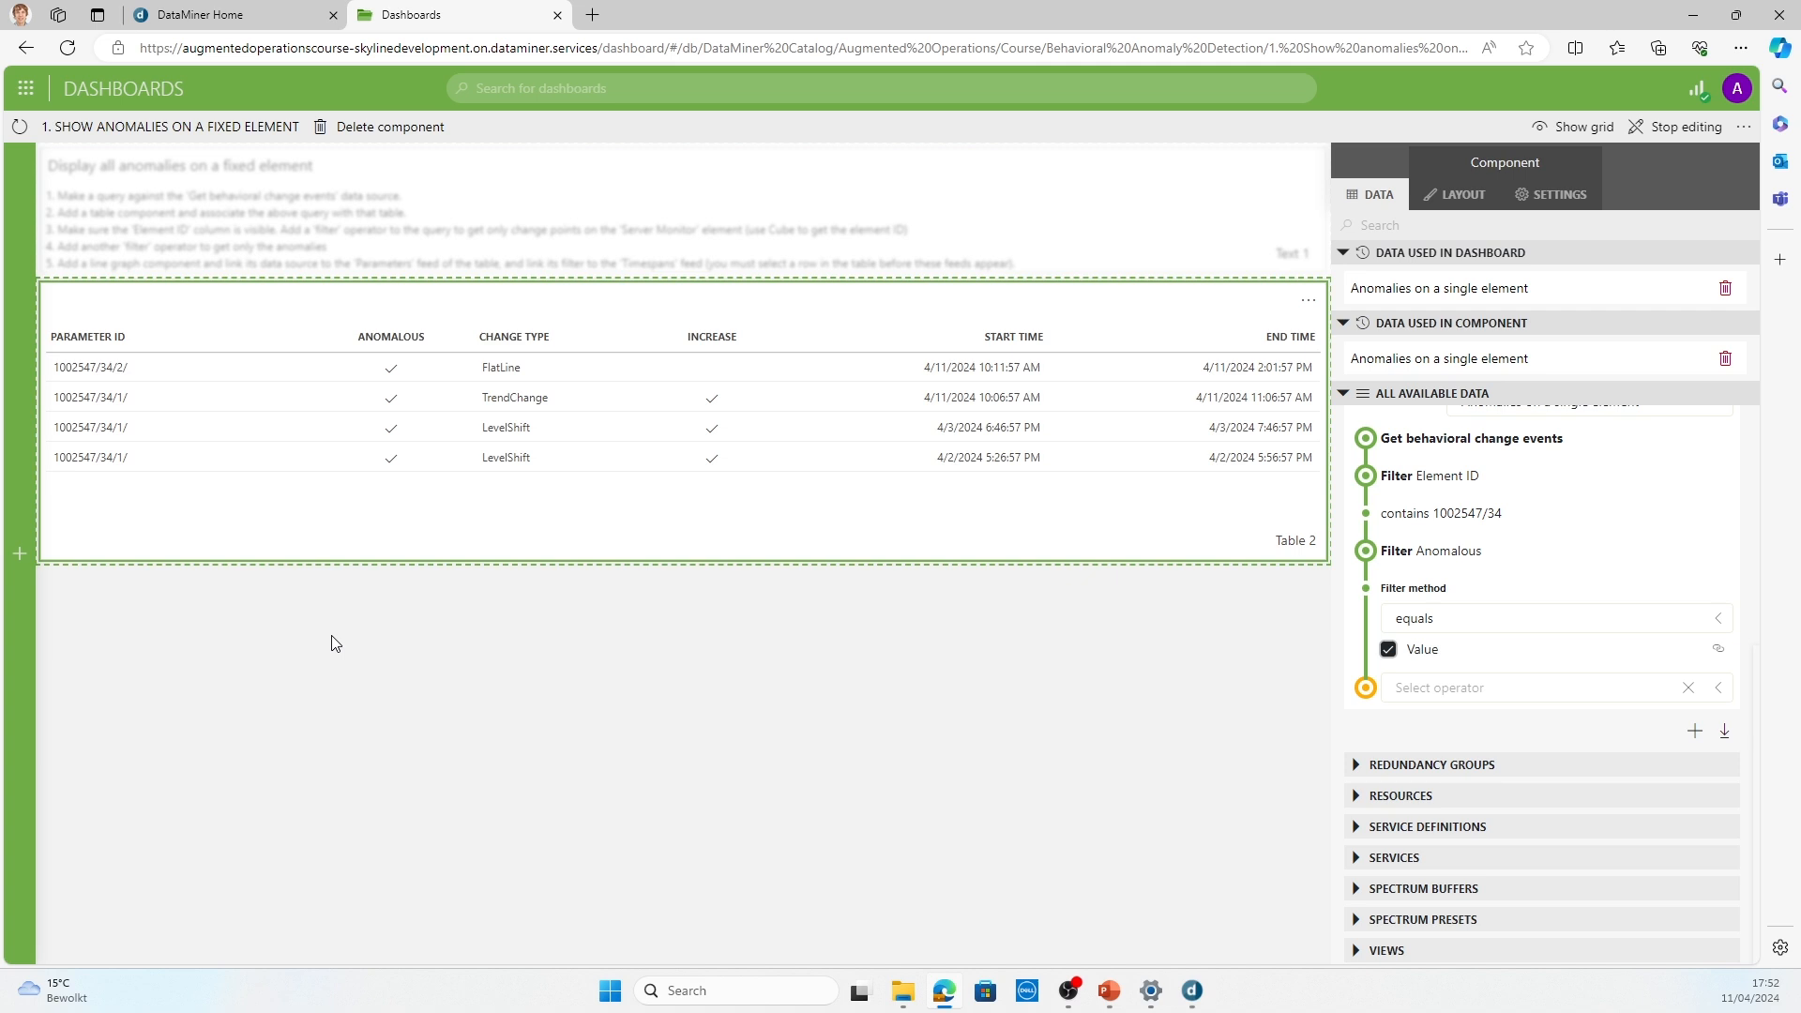
# Step: Add a line & area chart below the anomalies table and enlarge it to the full dashboard width and a greater height
pyautogui.click(20, 554)
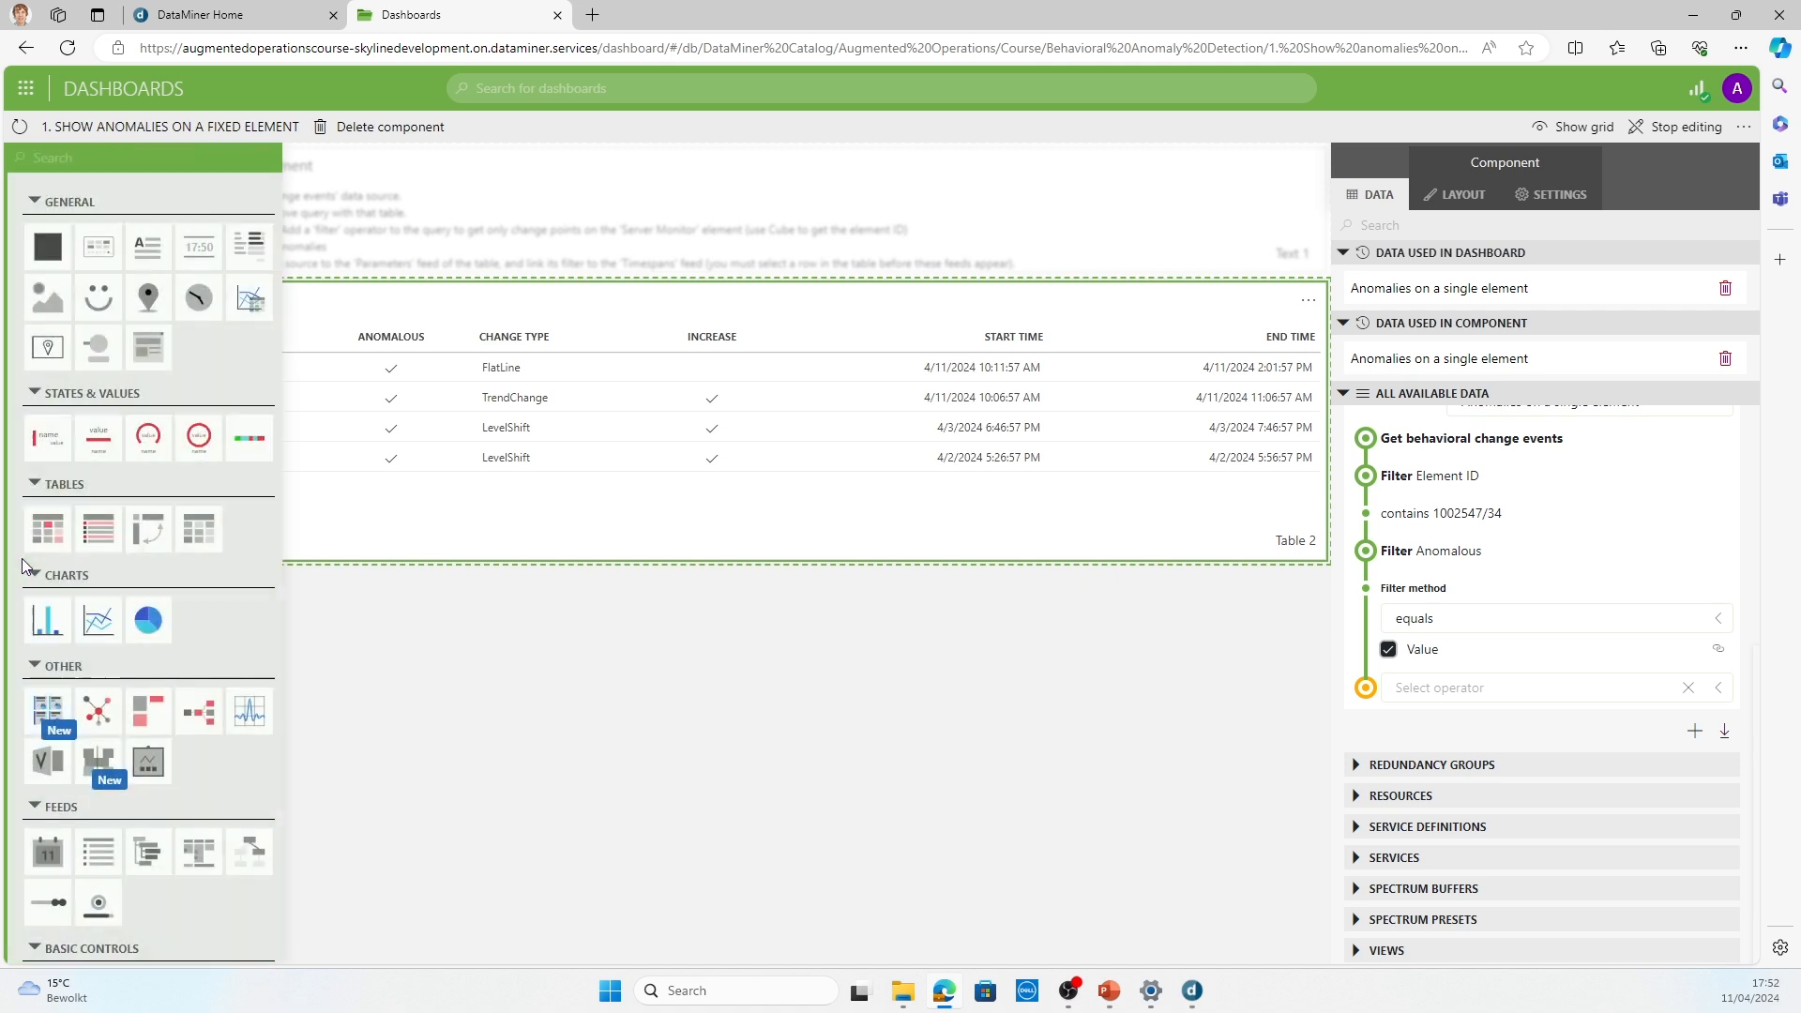
pyautogui.moveTo(98, 619); pyautogui.dragTo(39, 569)
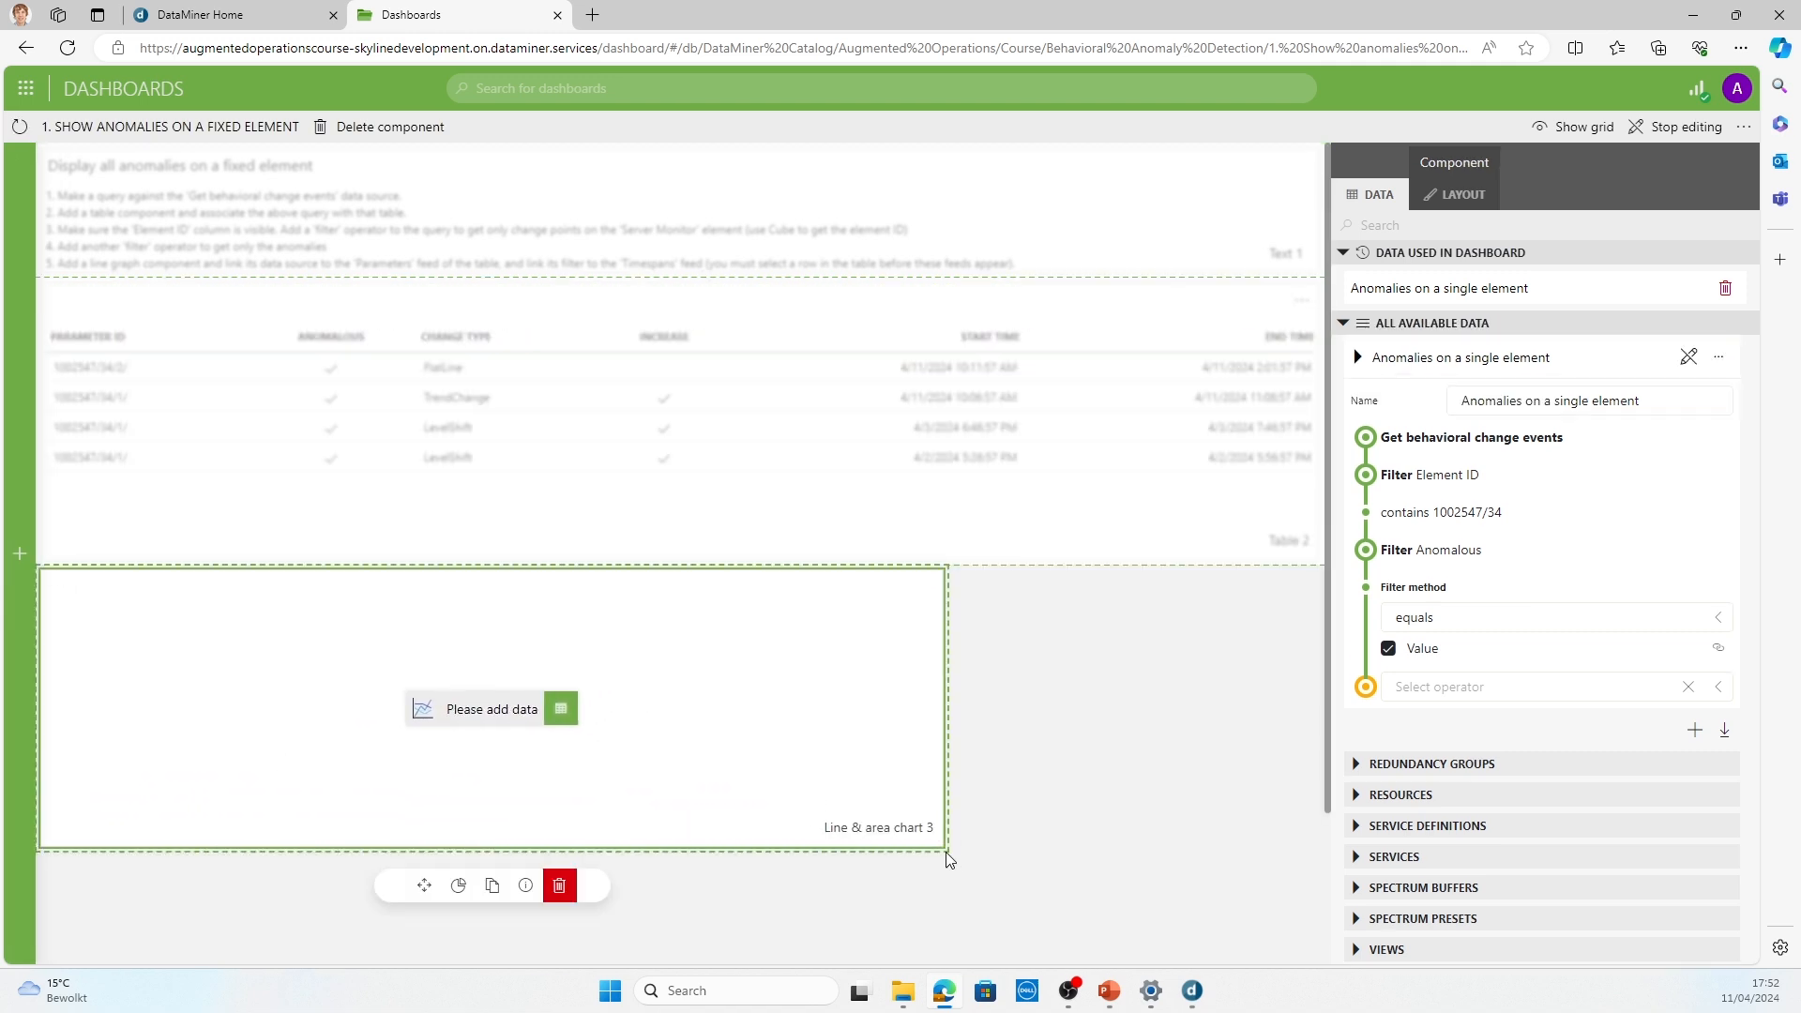
pyautogui.moveTo(949, 860); pyautogui.dragTo(1317, 949)
pyautogui.scroll(2, 1130, 732)
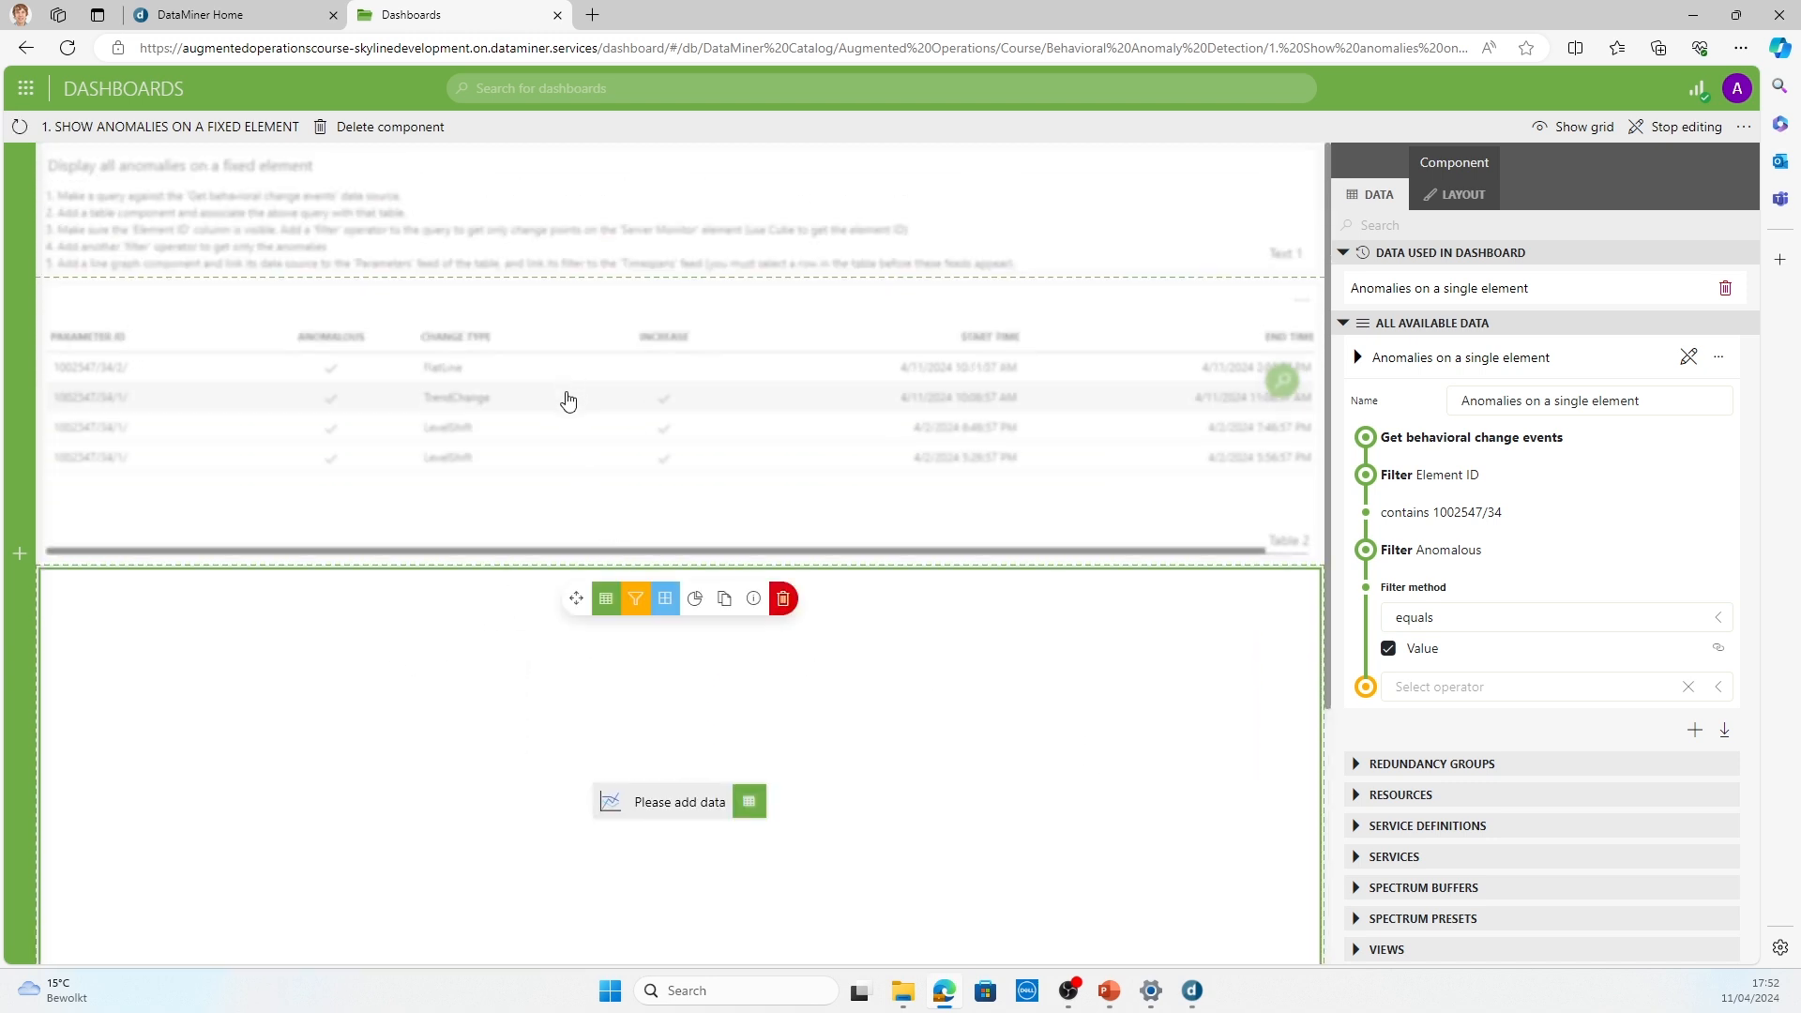
# Step: Select the 4/3/2024 LevelShift row, then link the table's Parameters feed as the chart's data and its Timespans feed as the chart's filter
pyautogui.click(552, 441)
pyautogui.scroll(3, 1527, 568)
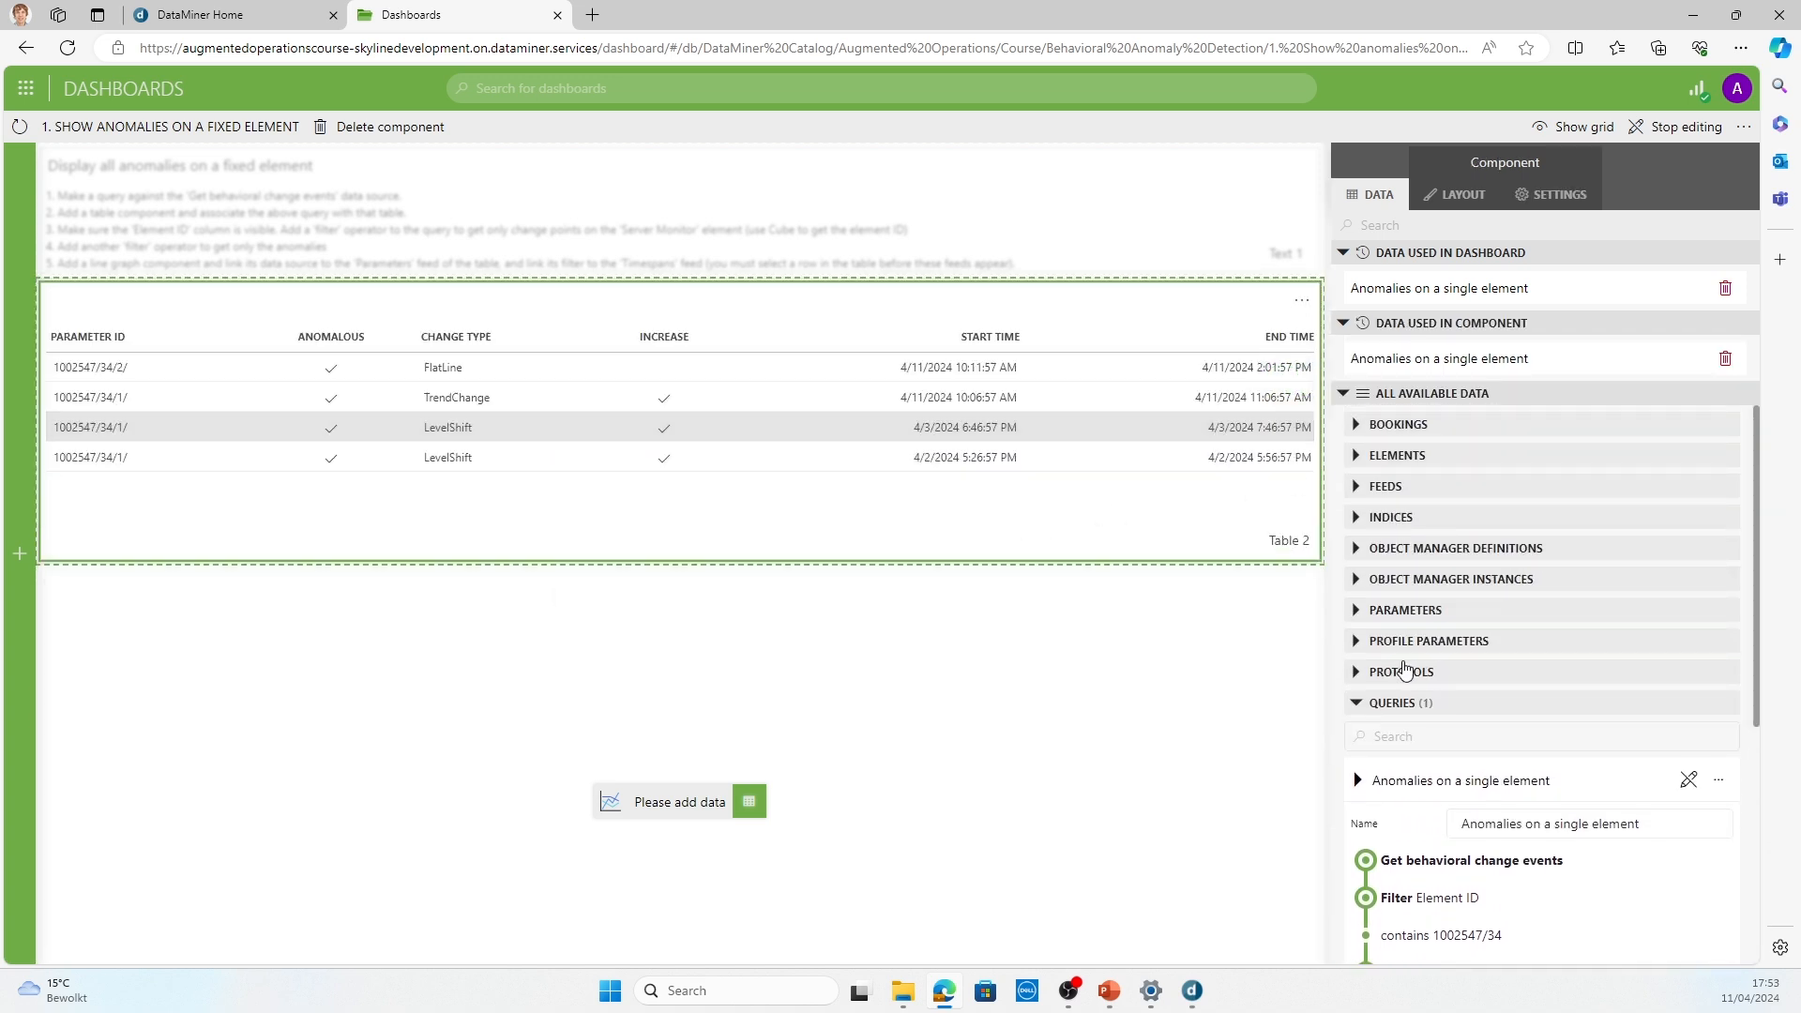
pyautogui.click(1358, 488)
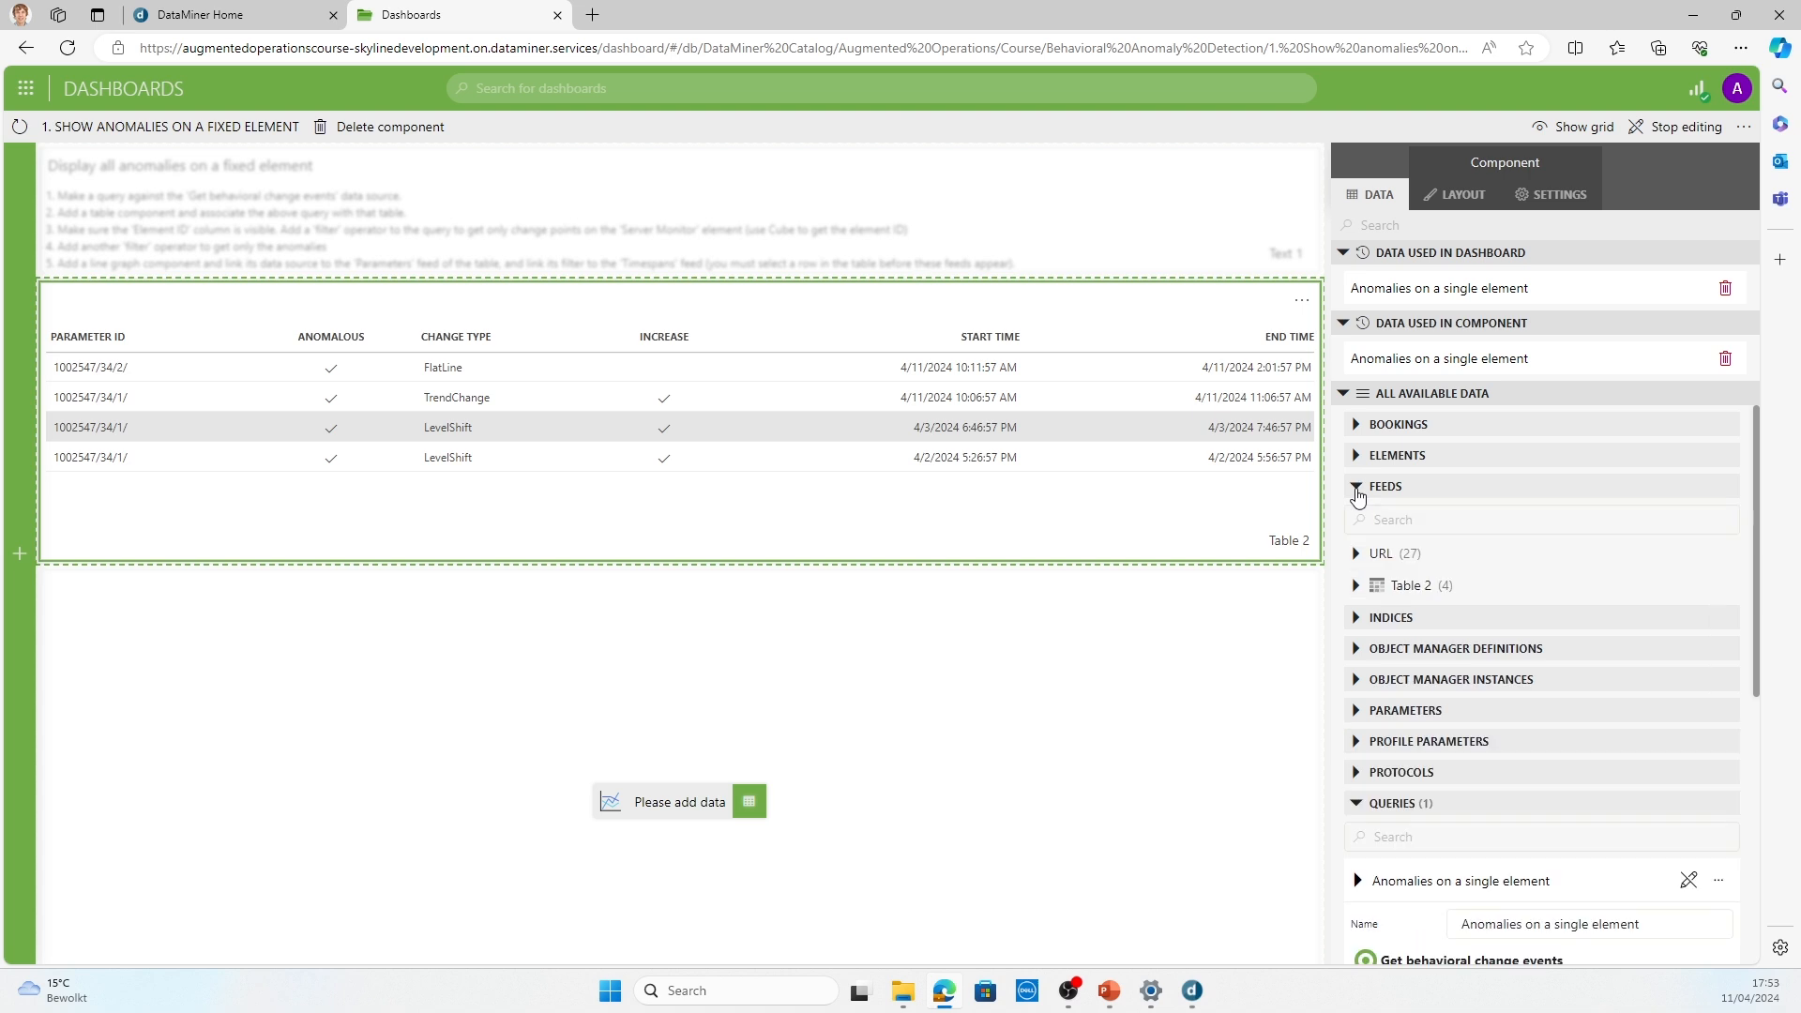
pyautogui.click(1356, 586)
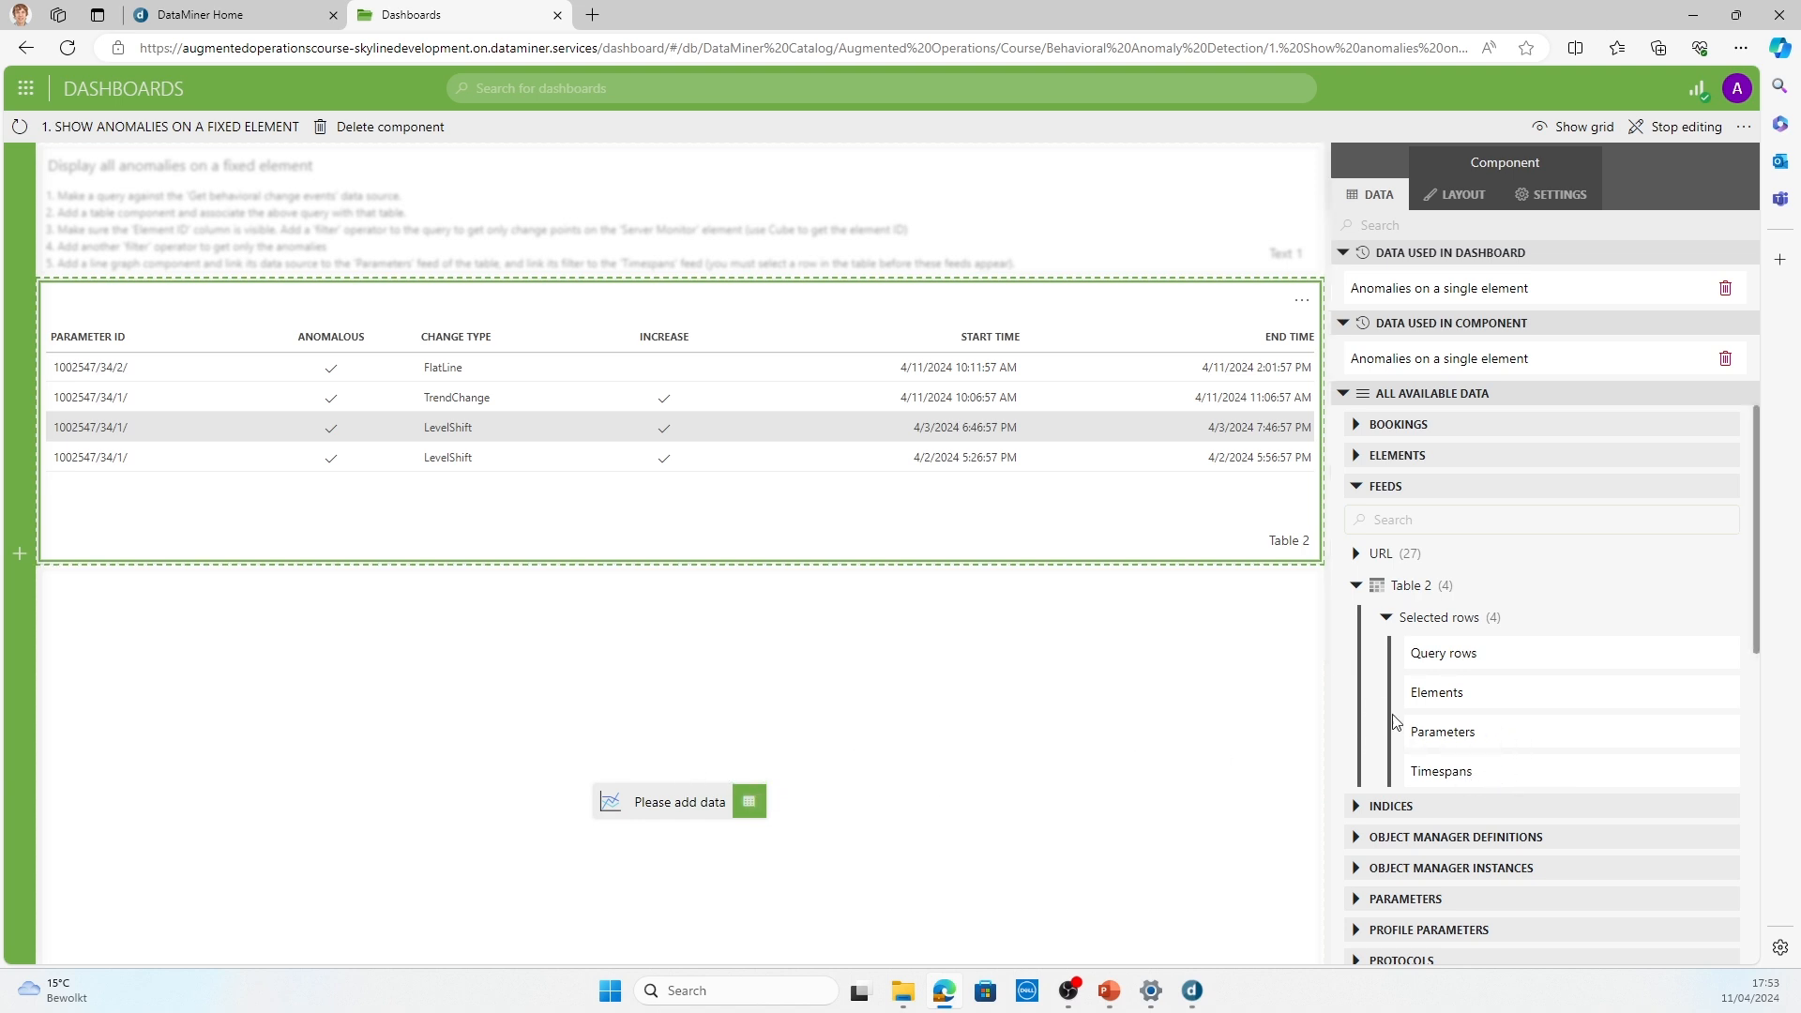
pyautogui.moveTo(1453, 741); pyautogui.dragTo(699, 792)
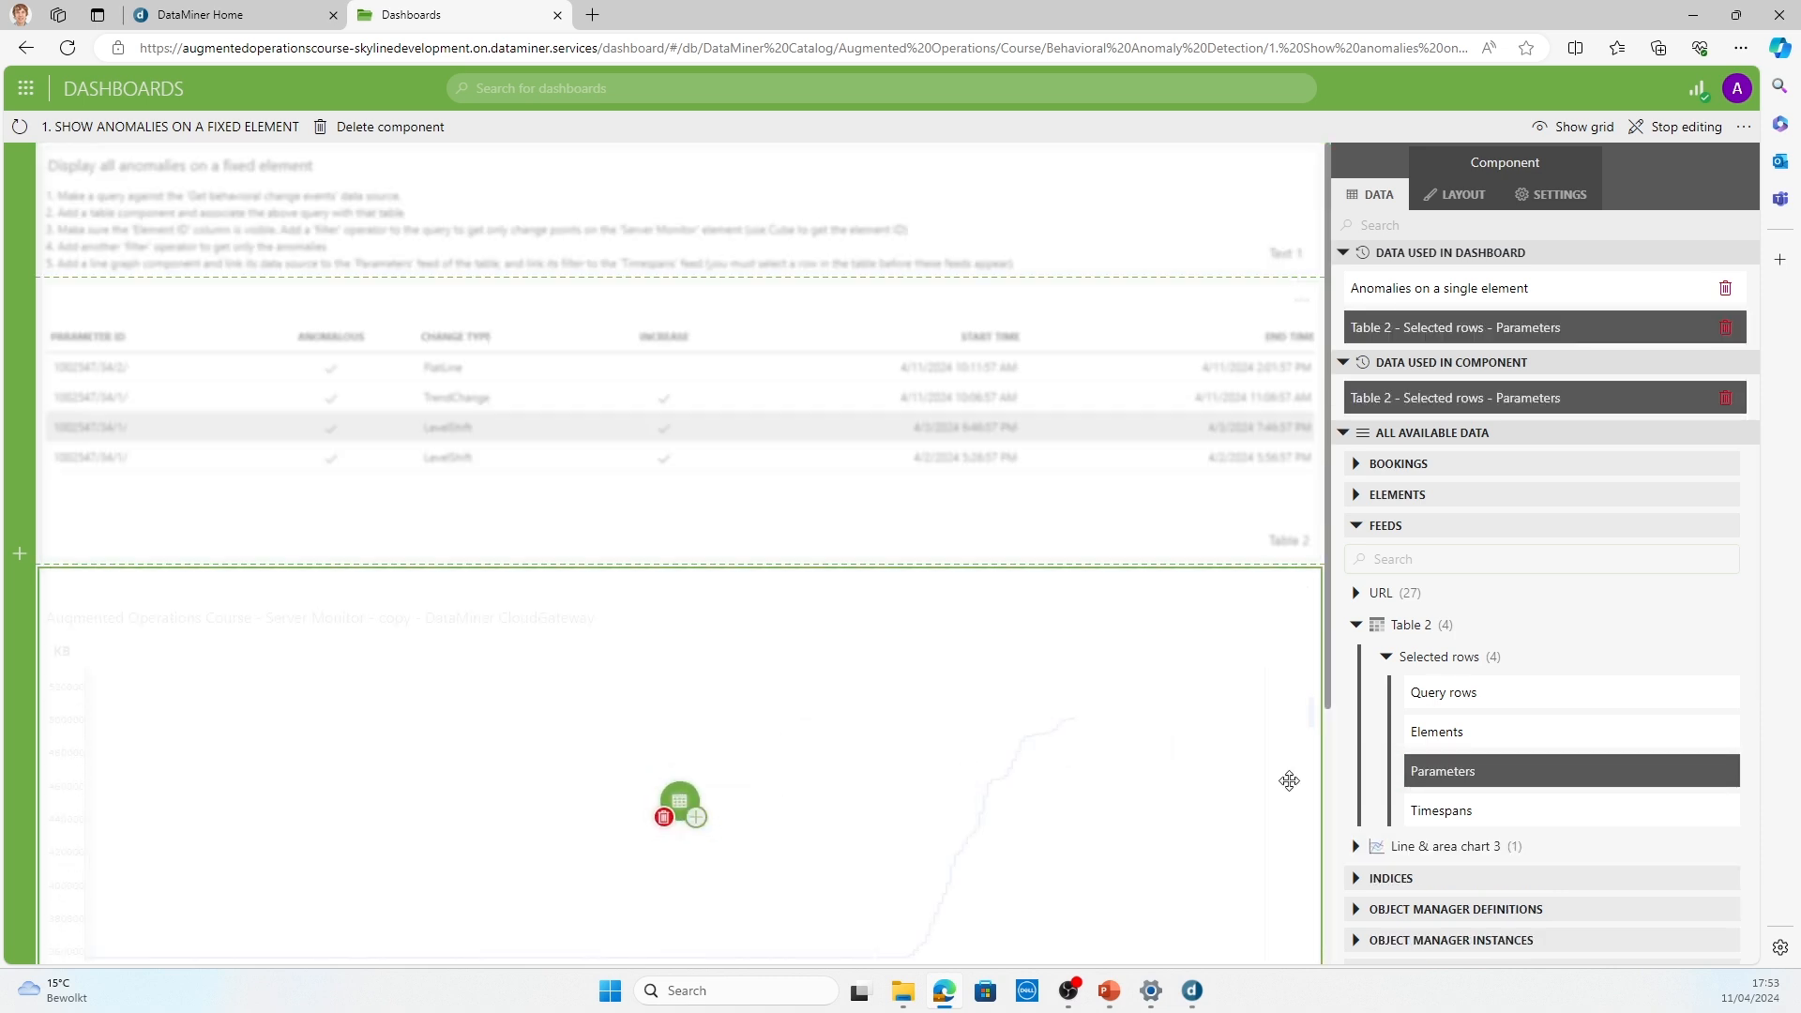
pyautogui.scroll(-2, 1164, 721)
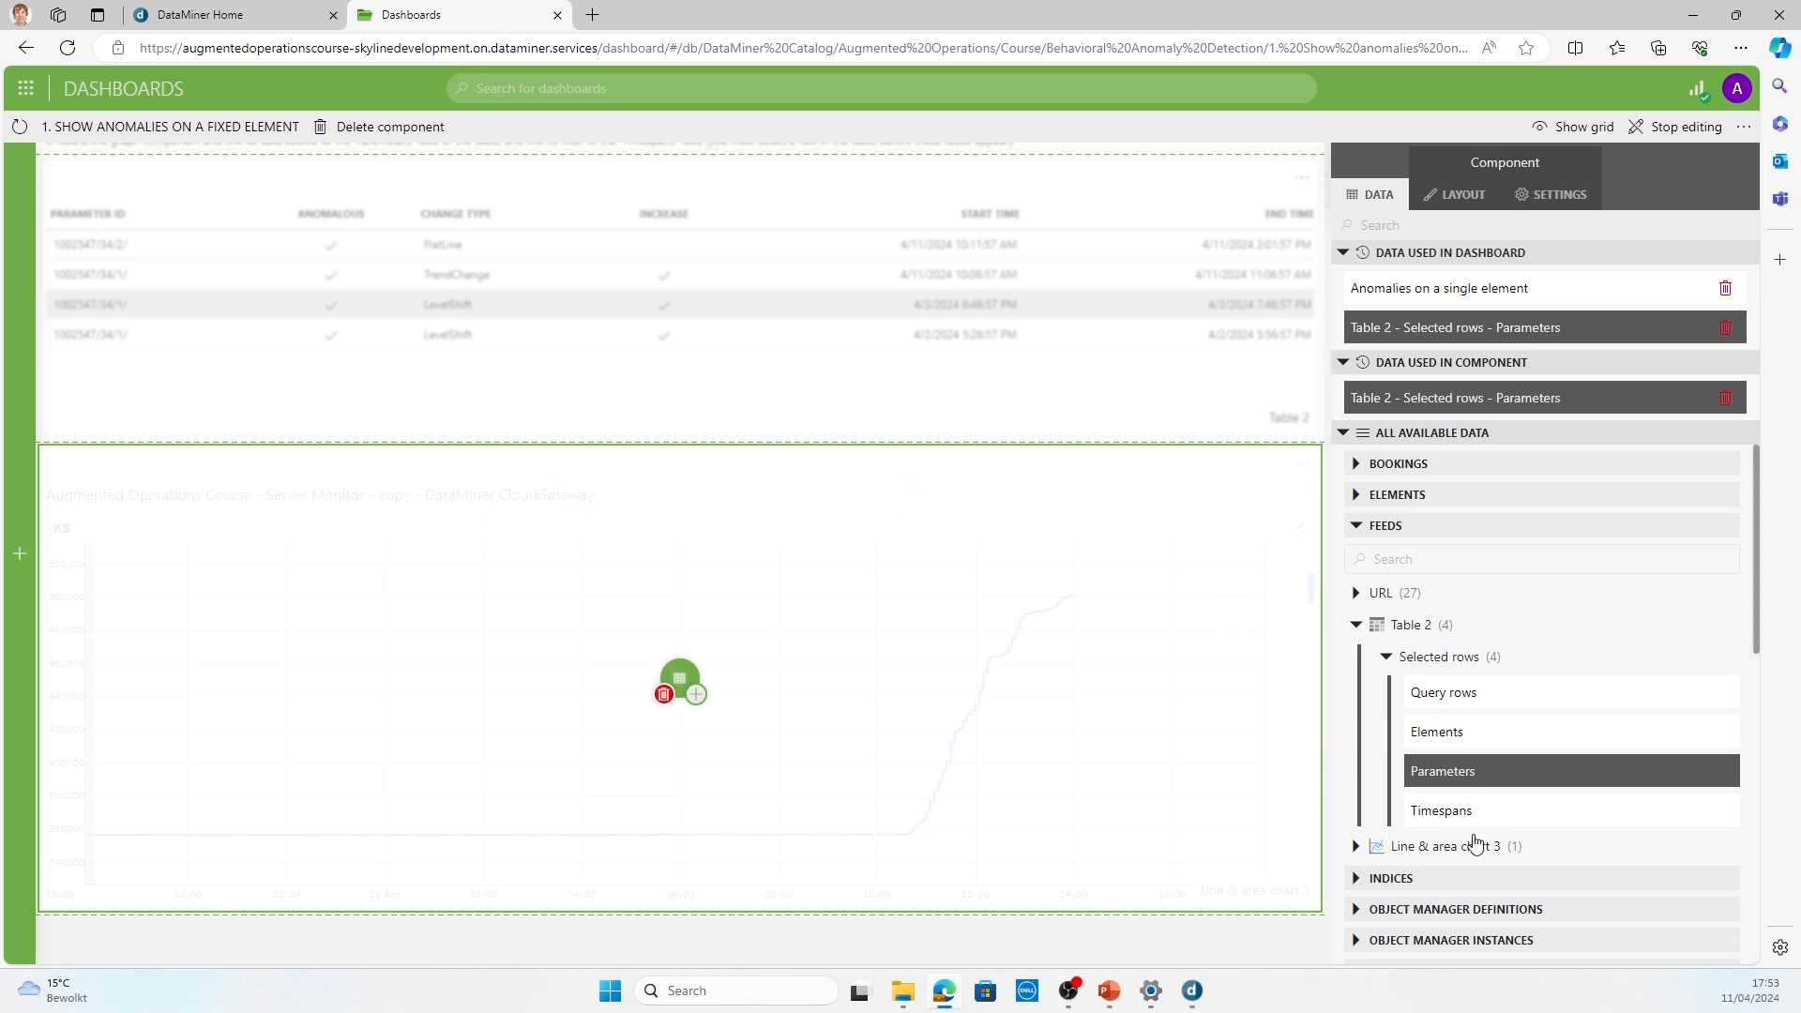
pyautogui.moveTo(1485, 817); pyautogui.dragTo(670, 689)
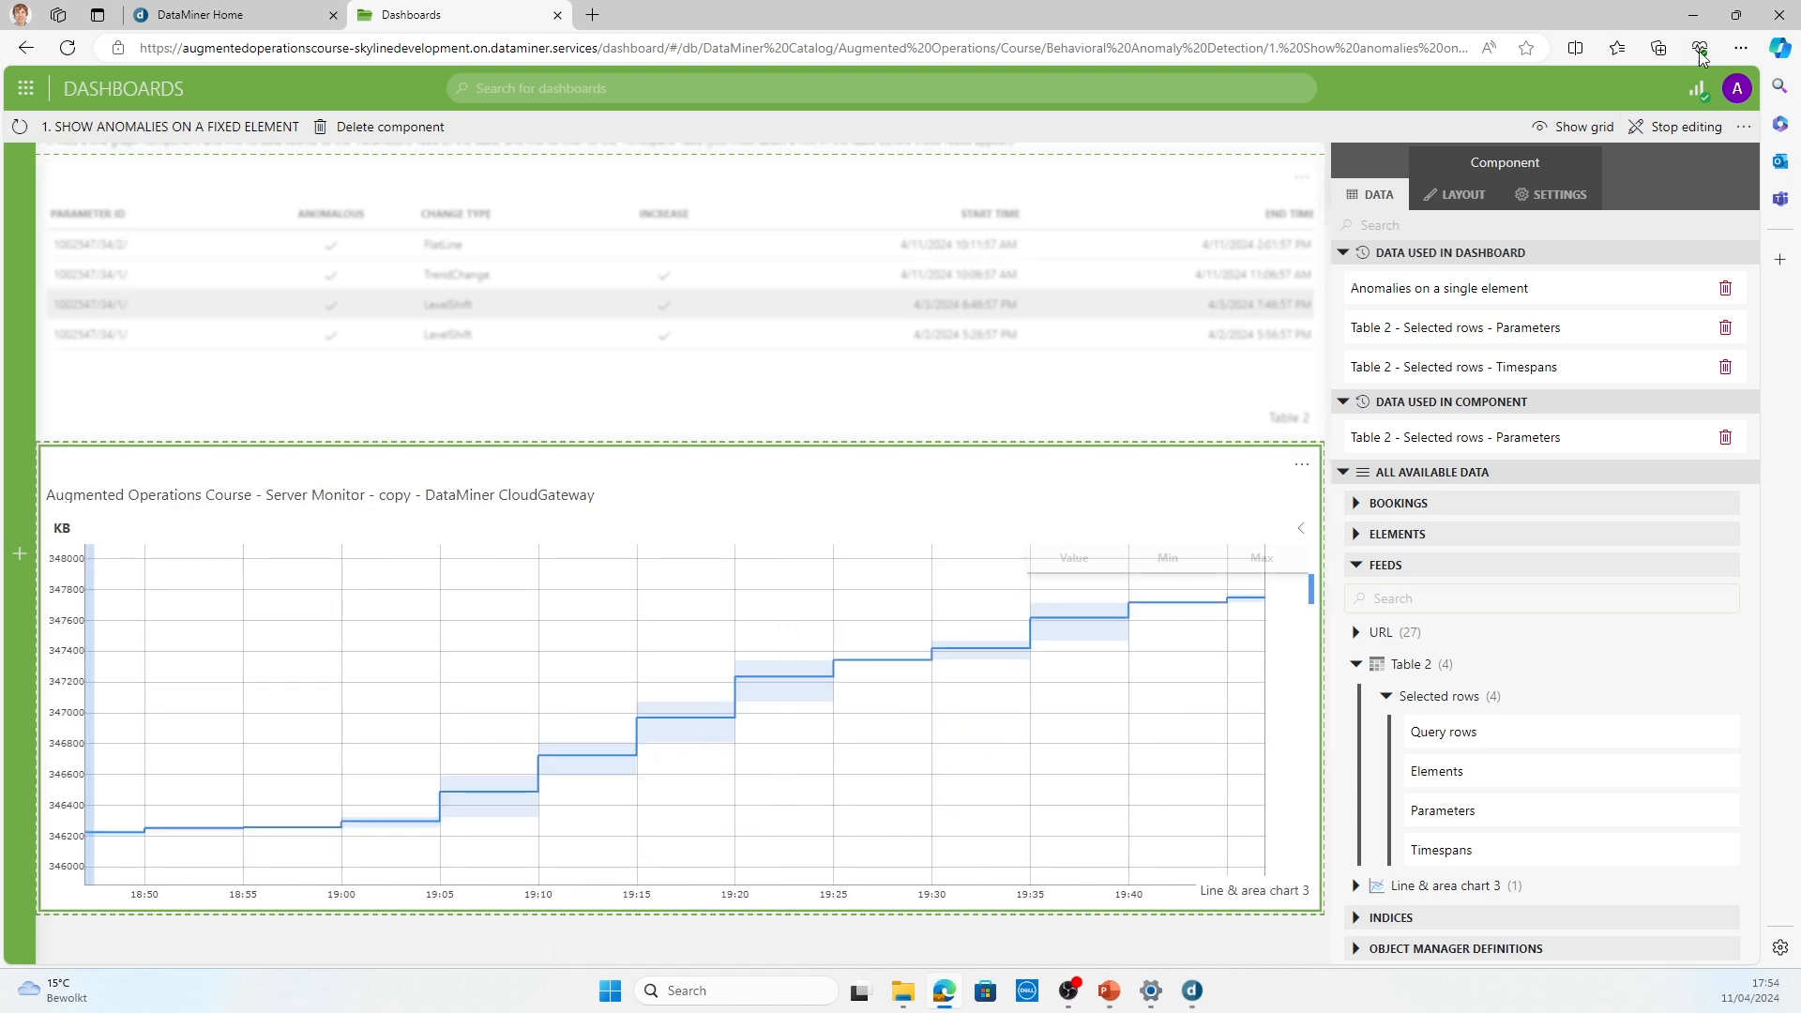
# Step: Stop editing the dashboard and select the FlatLine anomaly in the table to plot its trend
pyautogui.click(1671, 136)
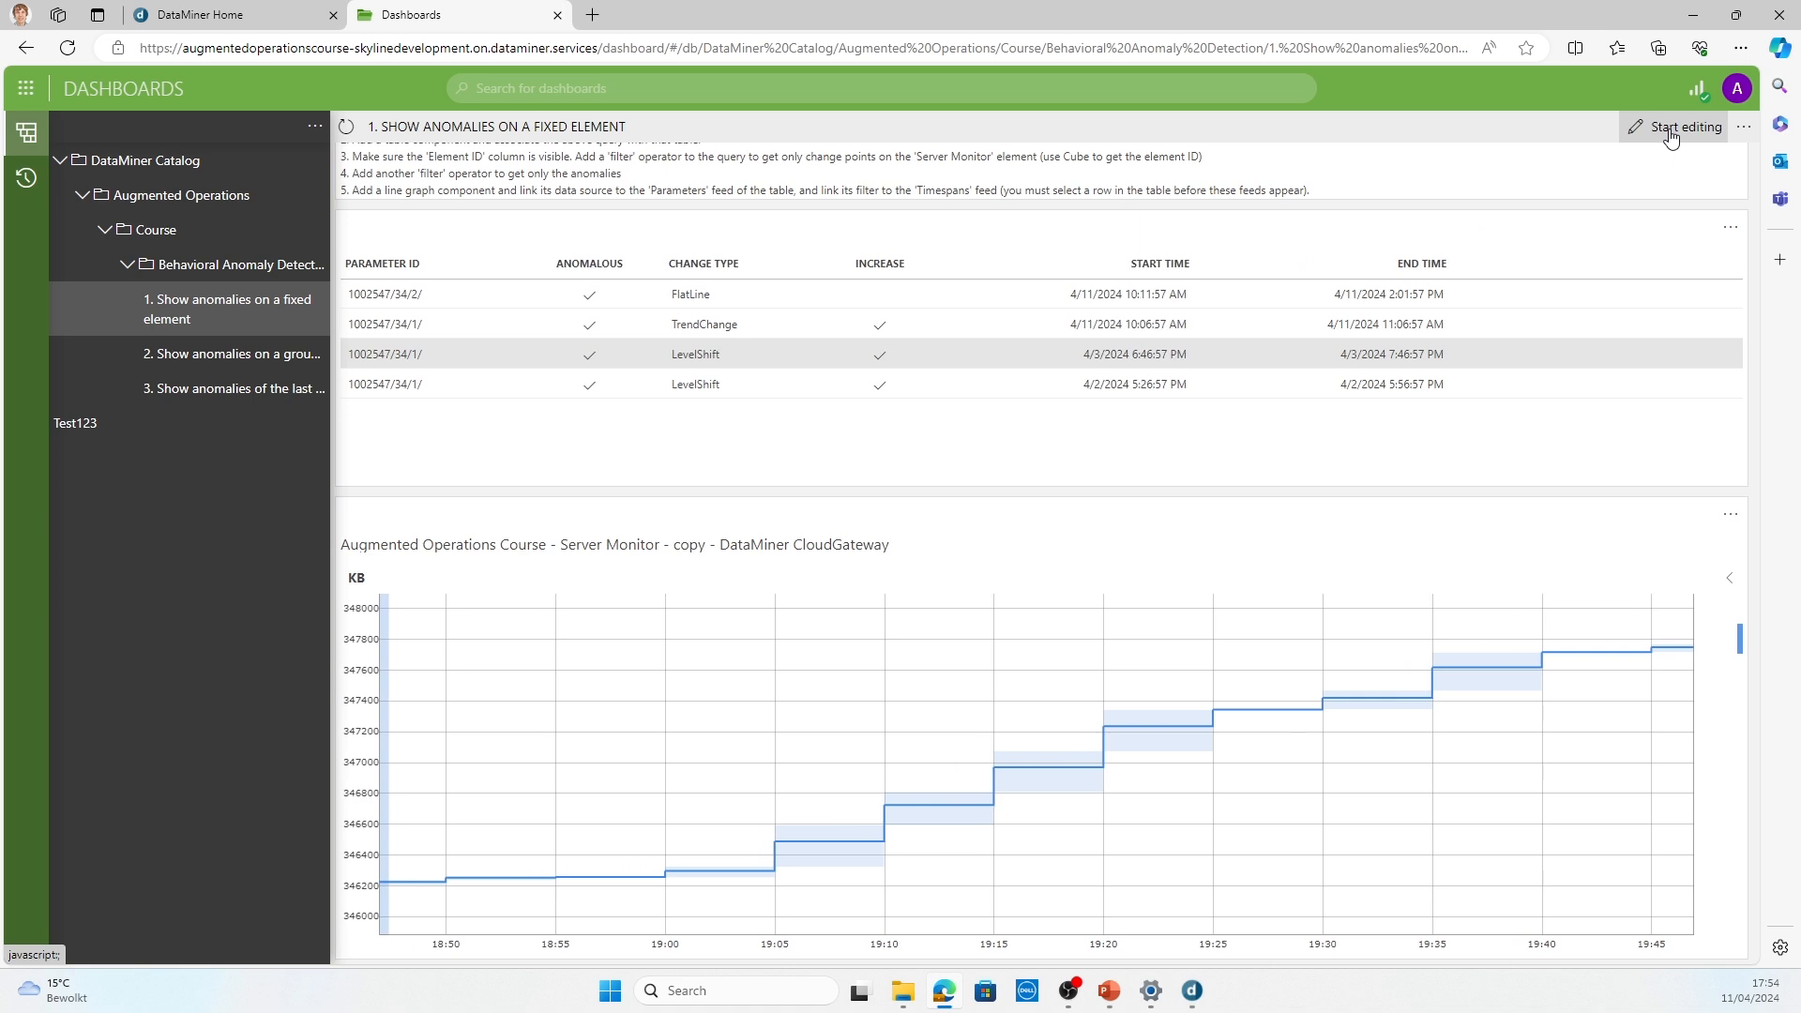
pyautogui.click(634, 309)
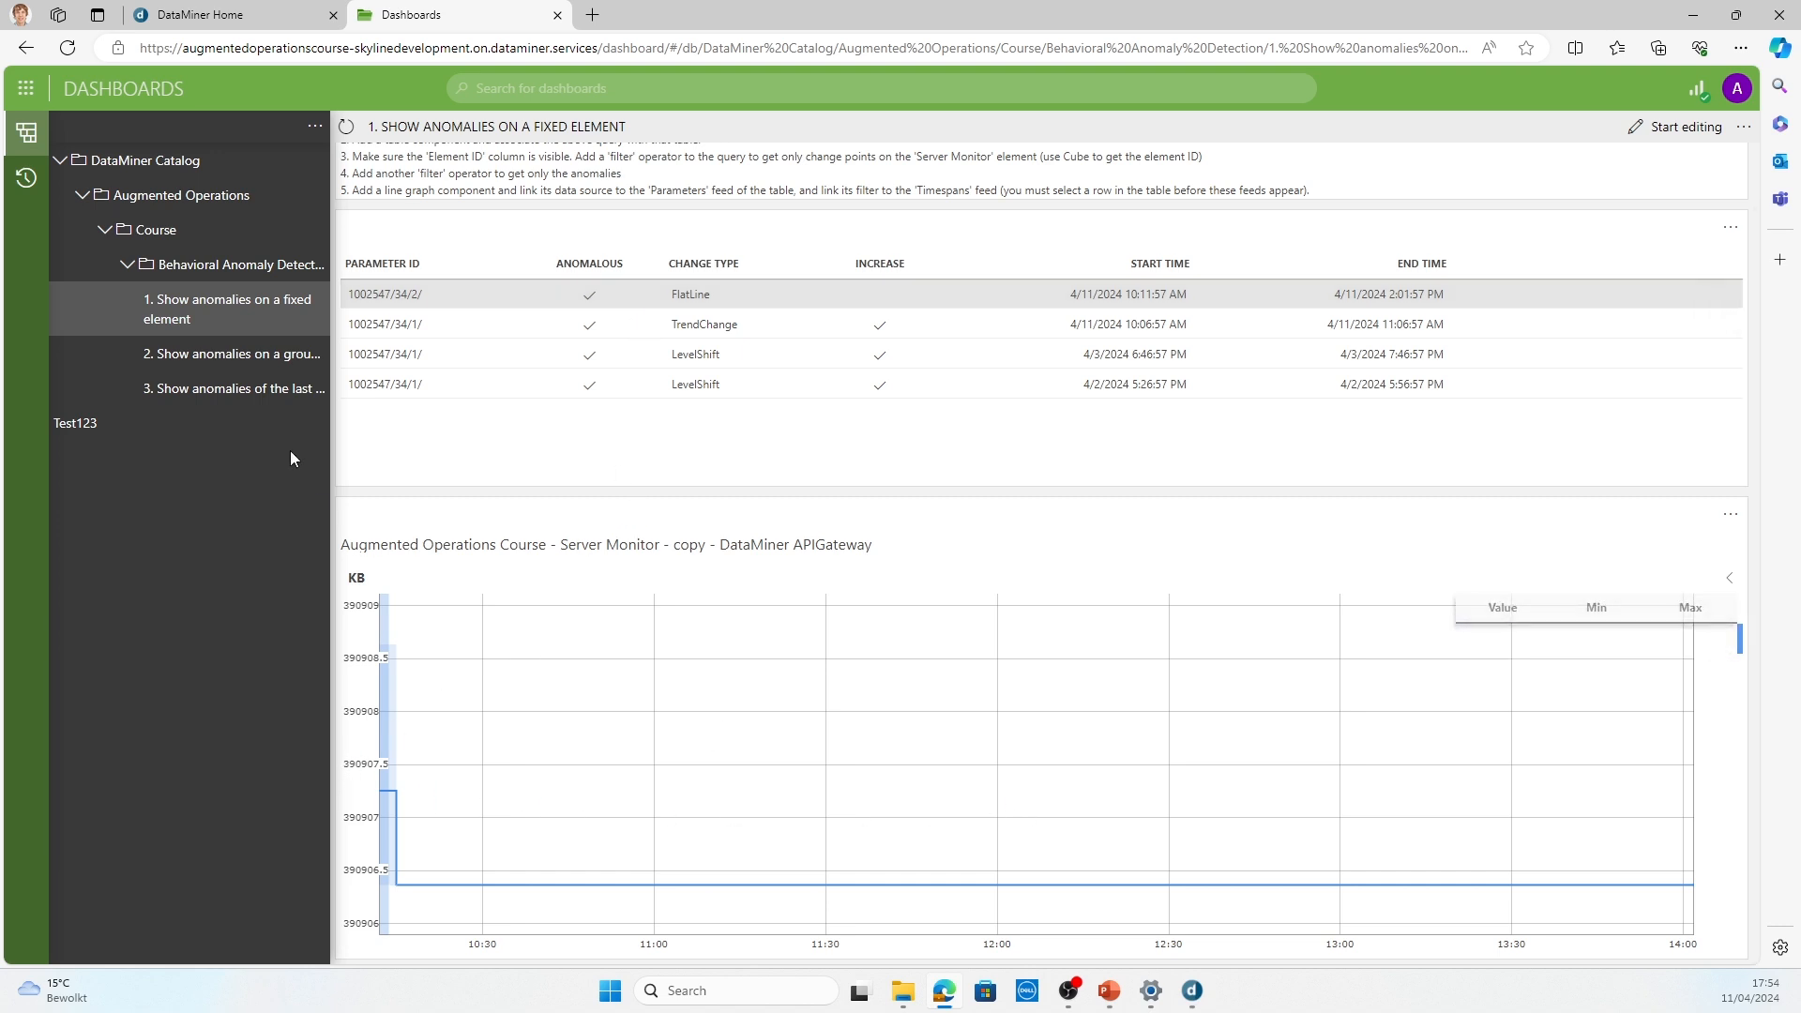
# Step: Open the dashboard "2. Show anomalies on a group of elements" and dismiss the Server Monitor element's properties in DataMiner Cube
pyautogui.click(242, 367)
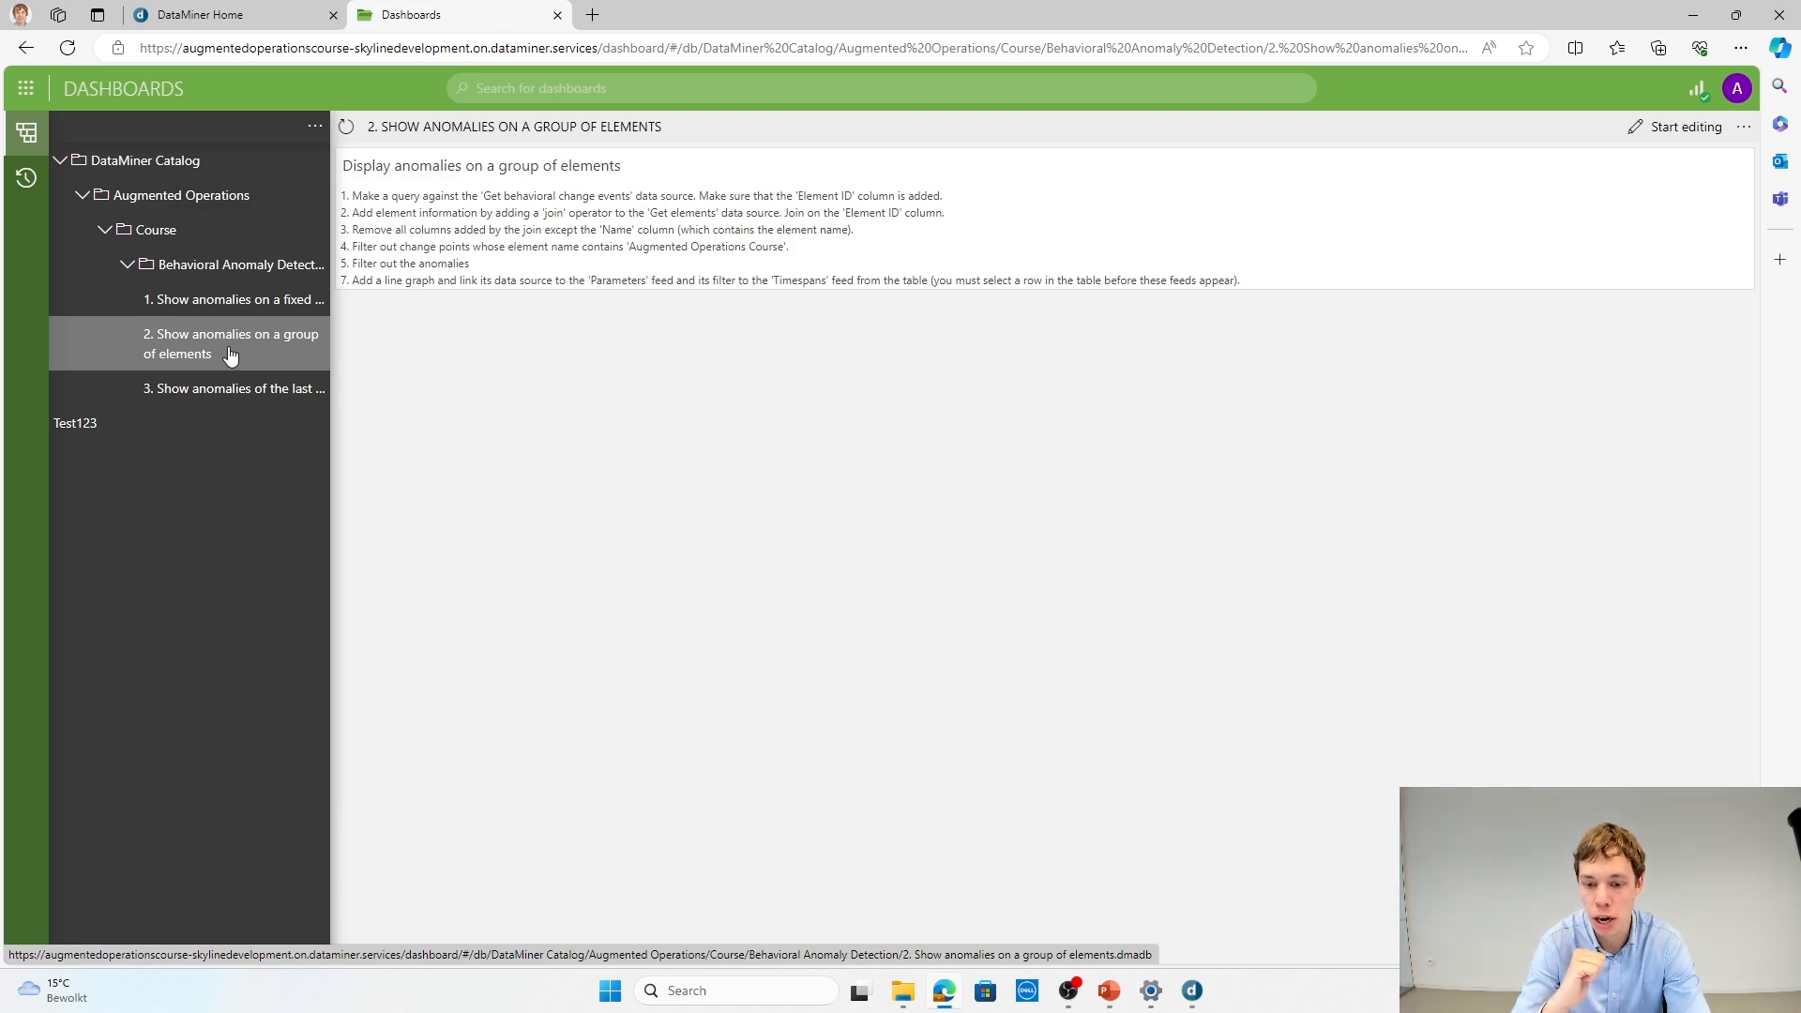
pyautogui.moveTo(1191, 990)
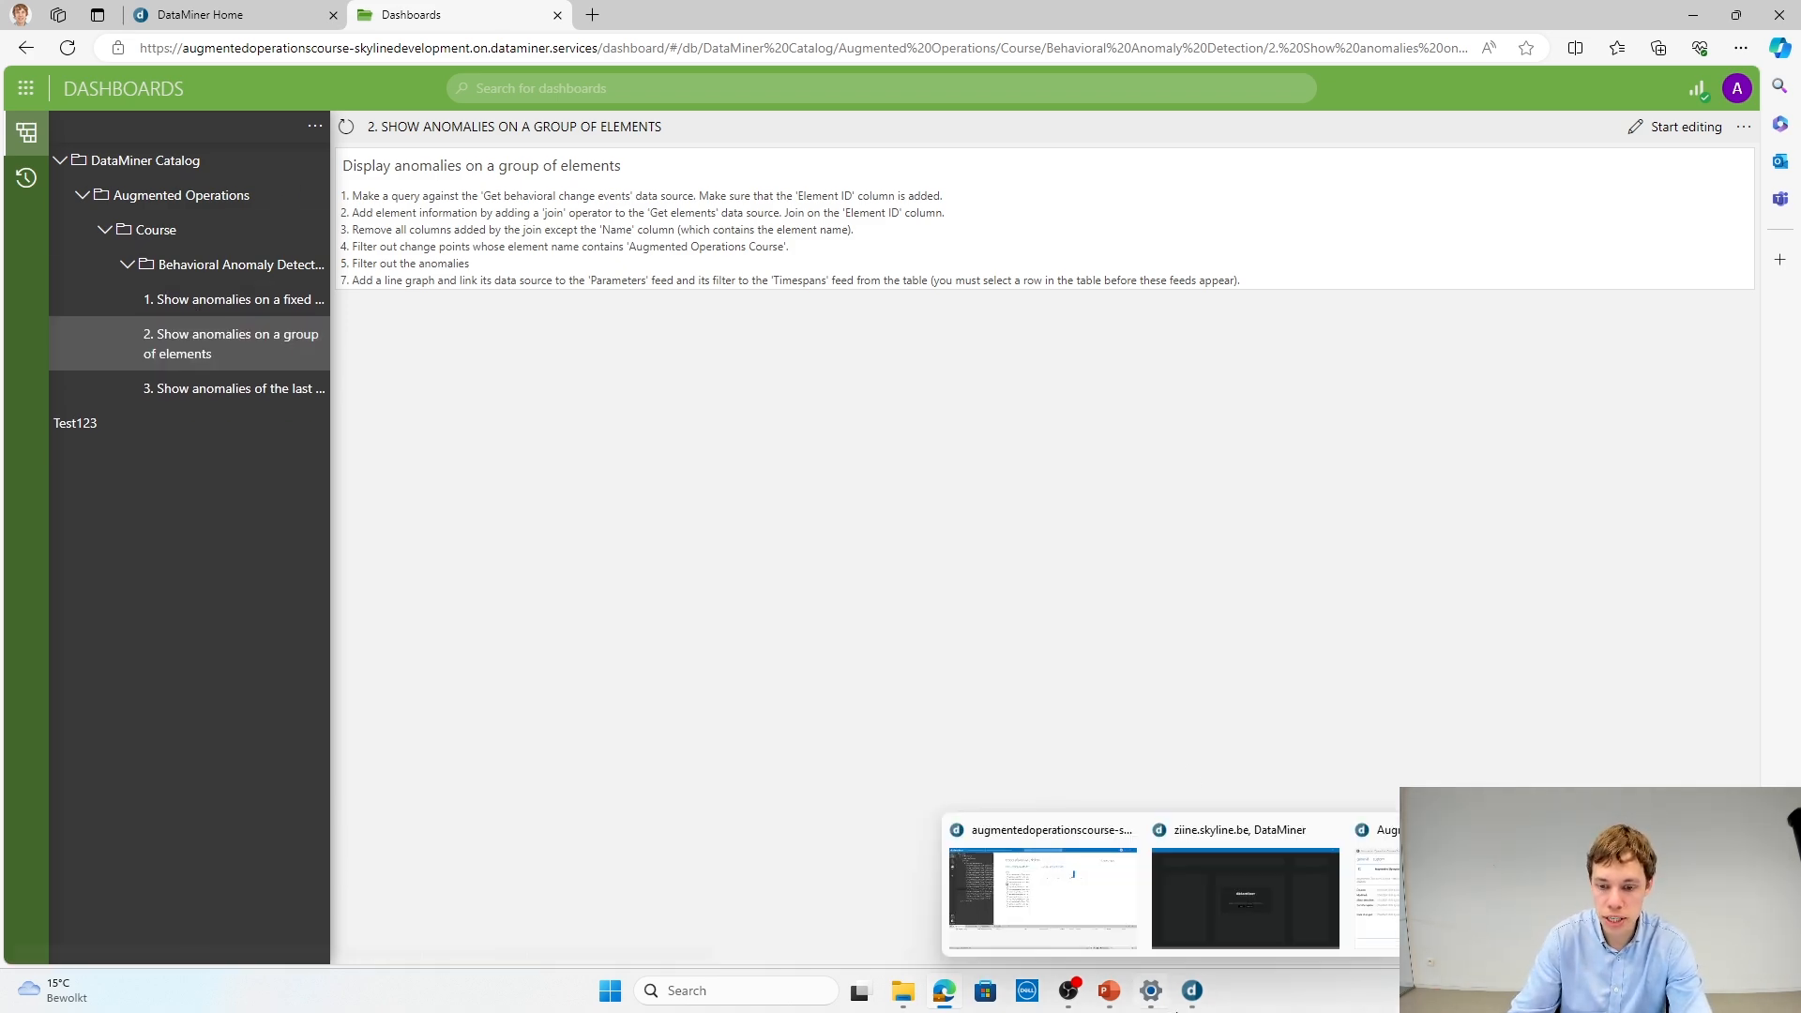
pyautogui.click(1037, 932)
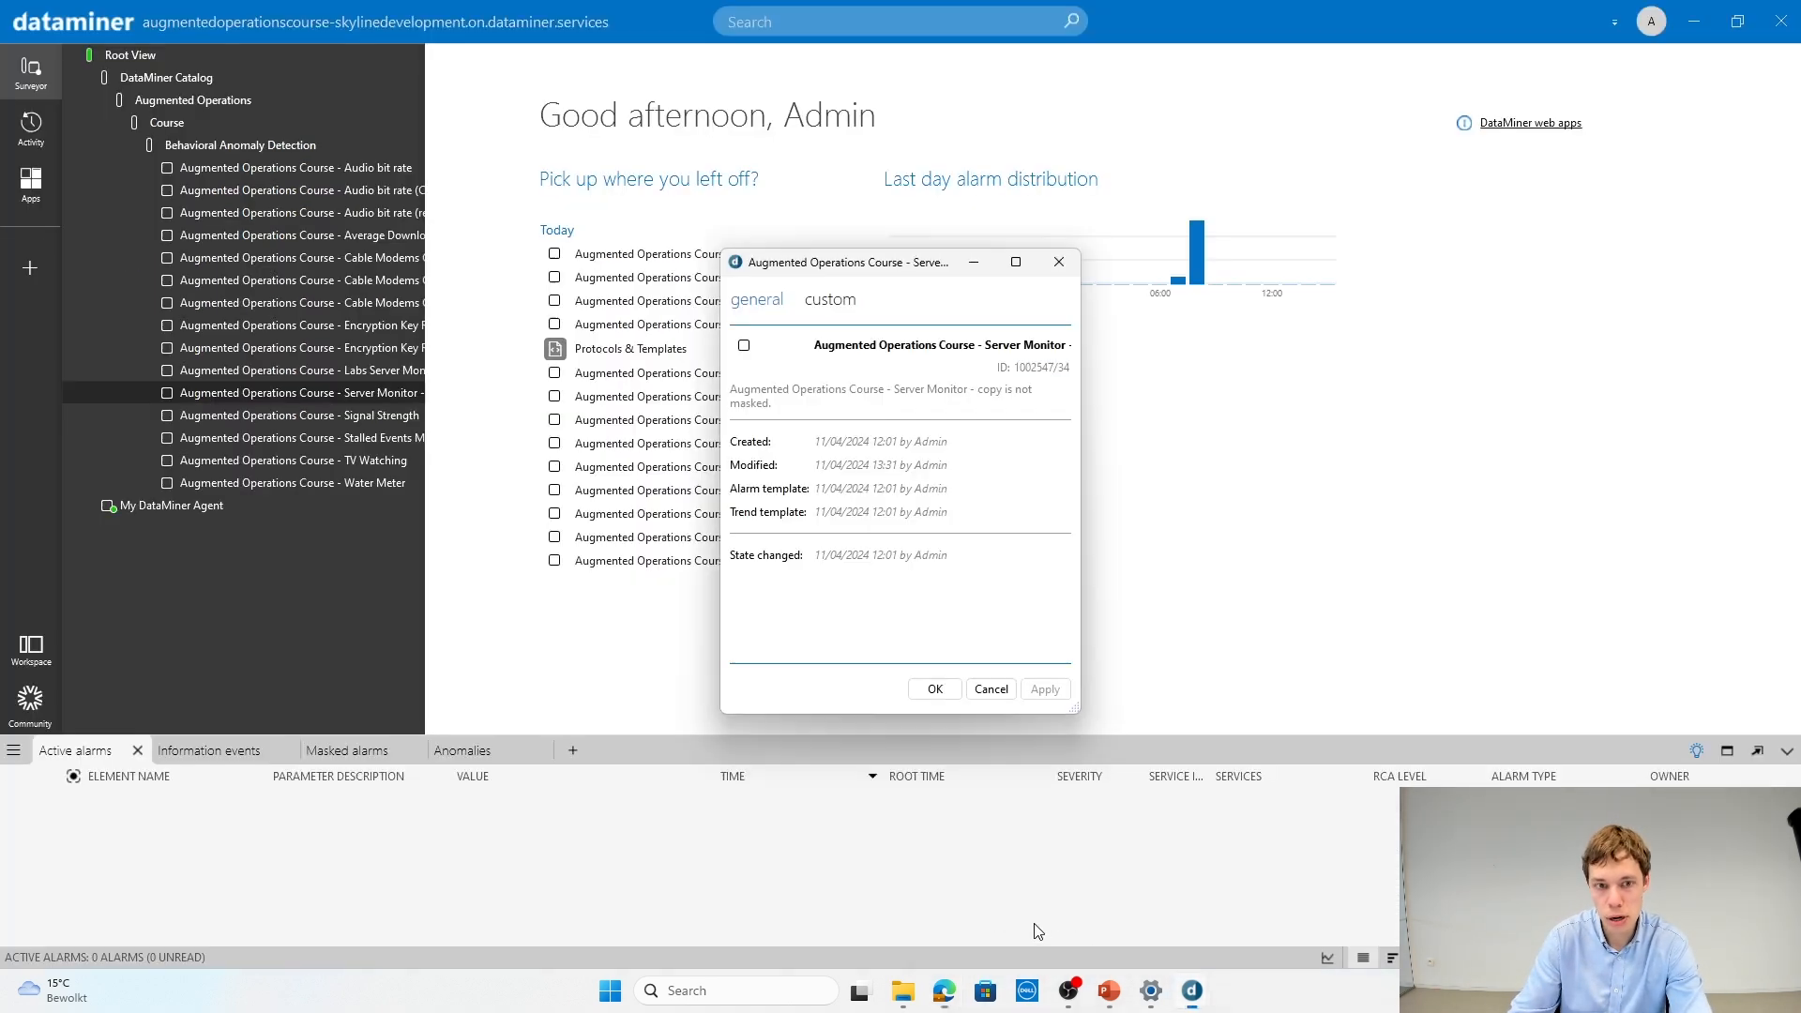
pyautogui.click(989, 691)
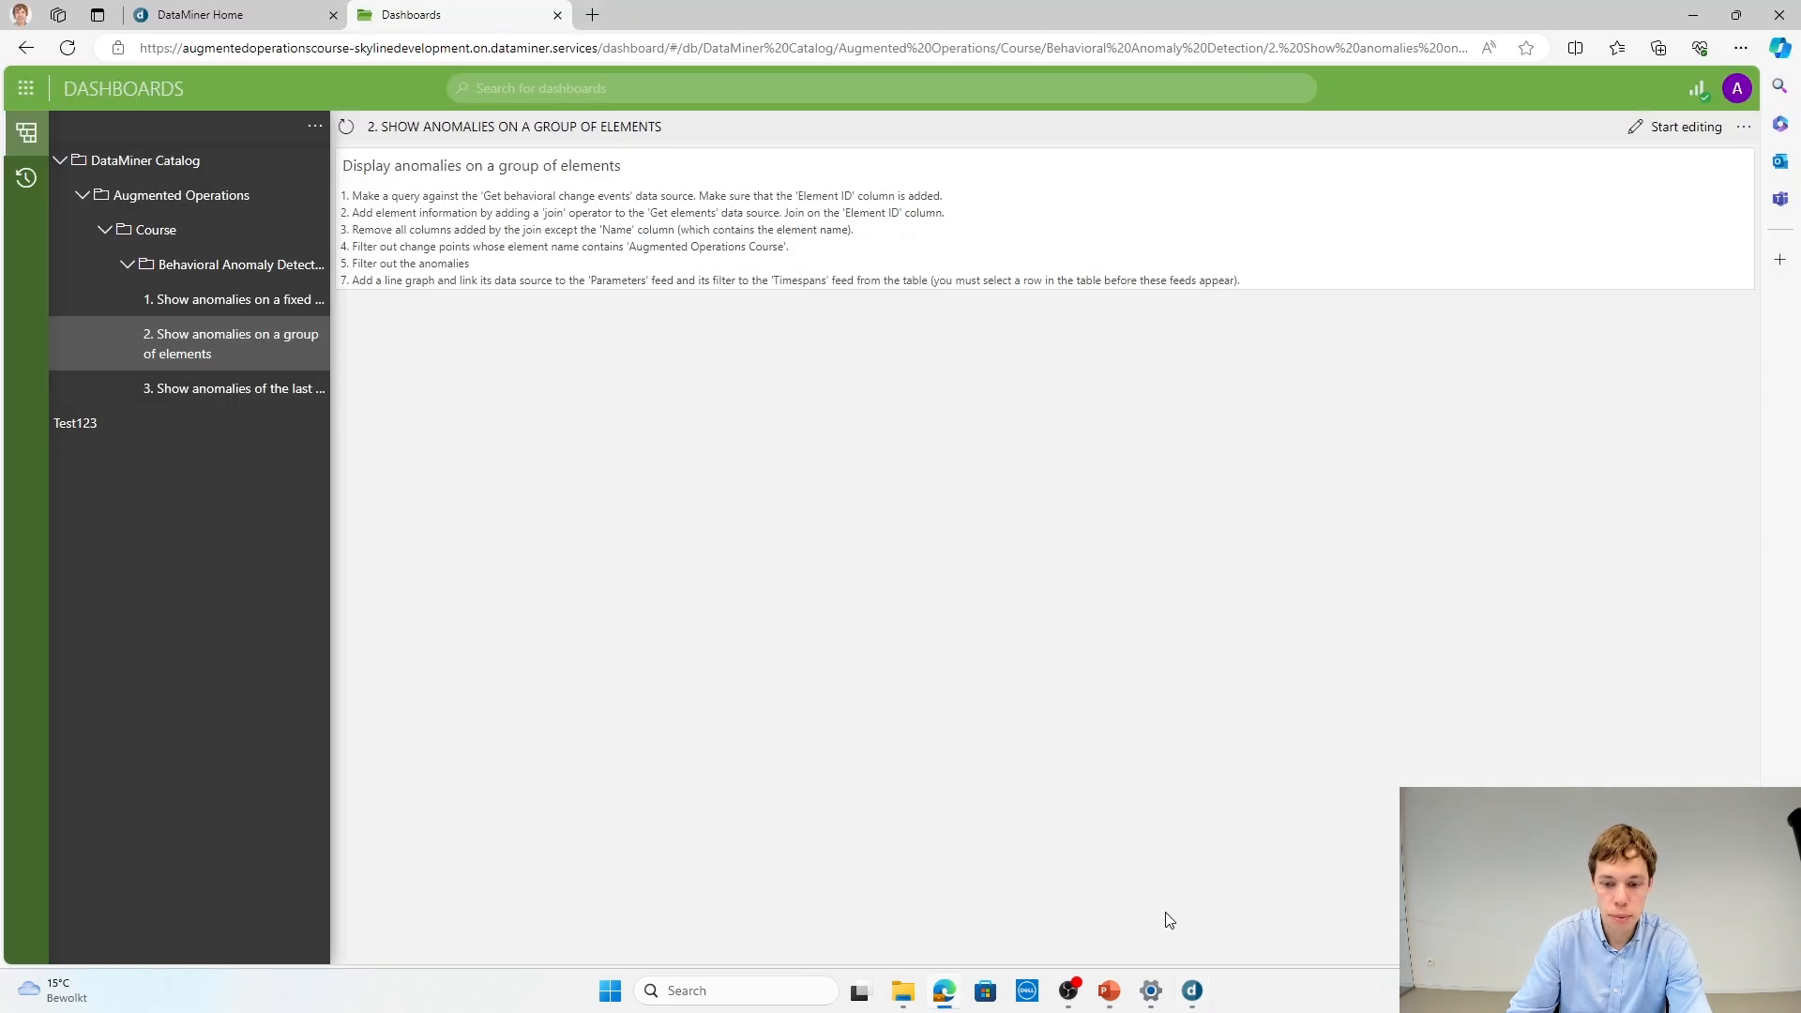
# Step: View the Augmented Operations Course element names in DataMiner Cube and return to the dashboard in the browser
pyautogui.moveTo(1192, 991)
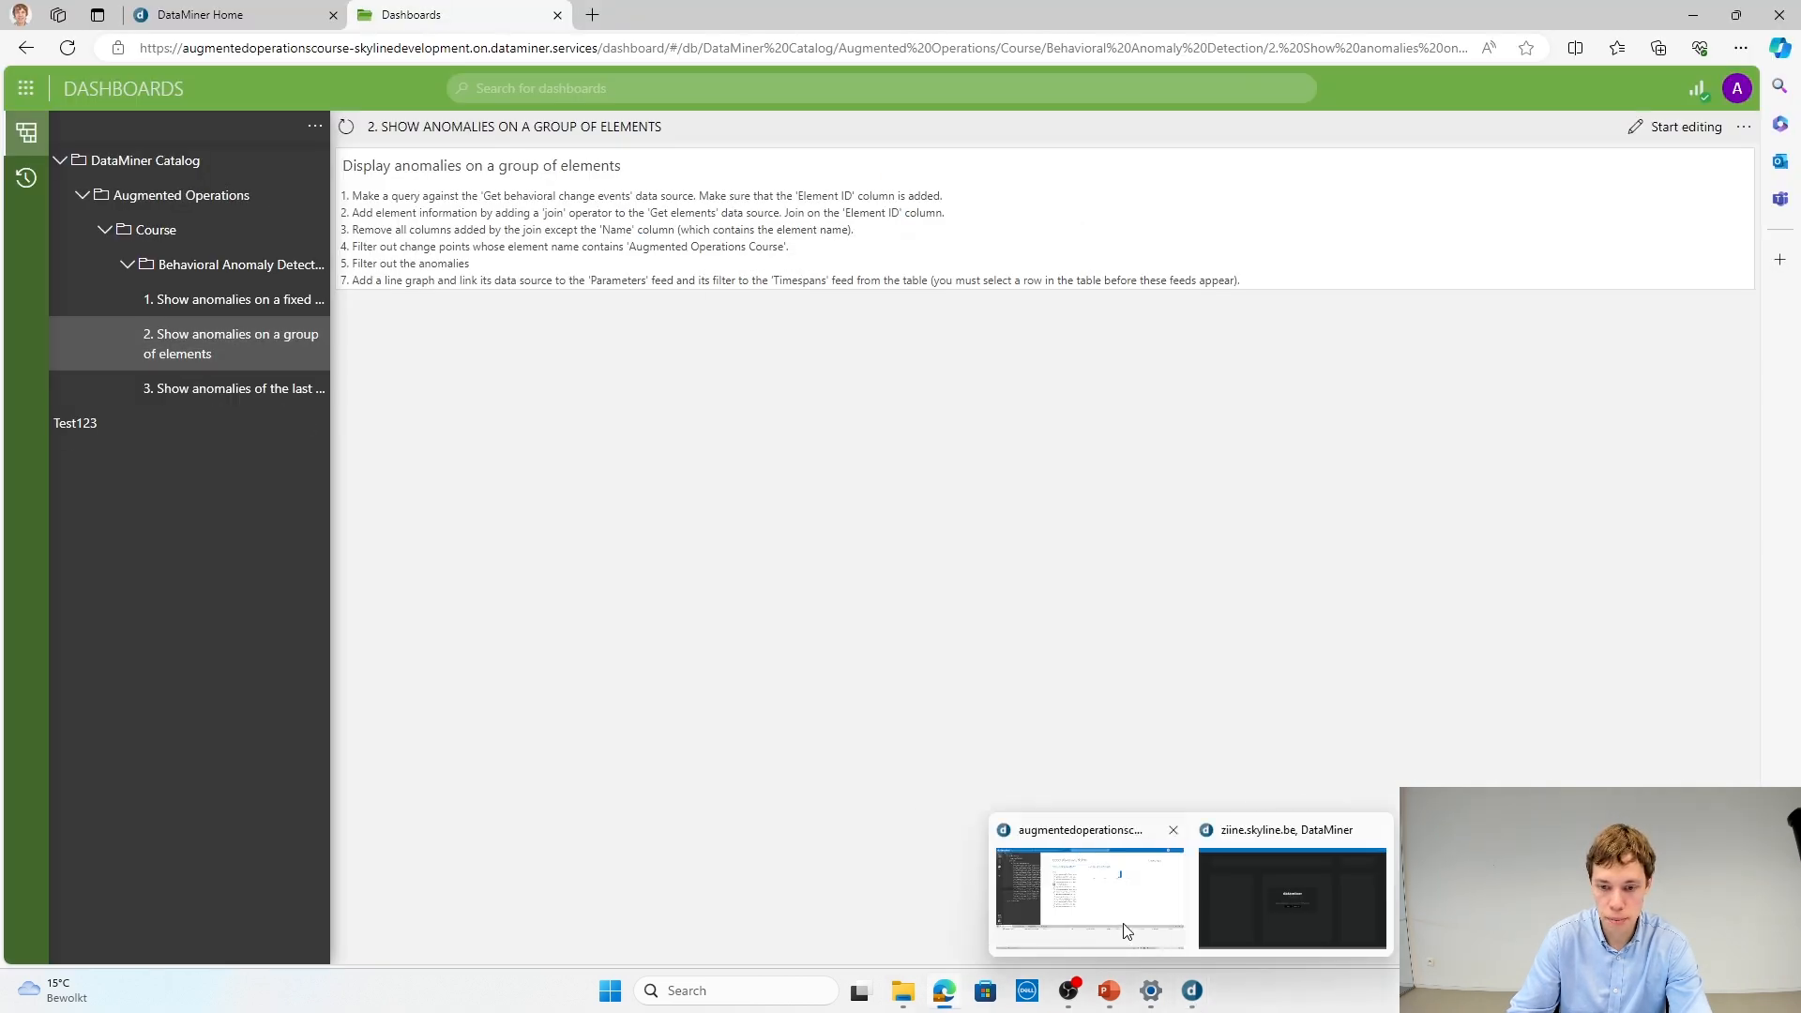
pyautogui.click(1122, 928)
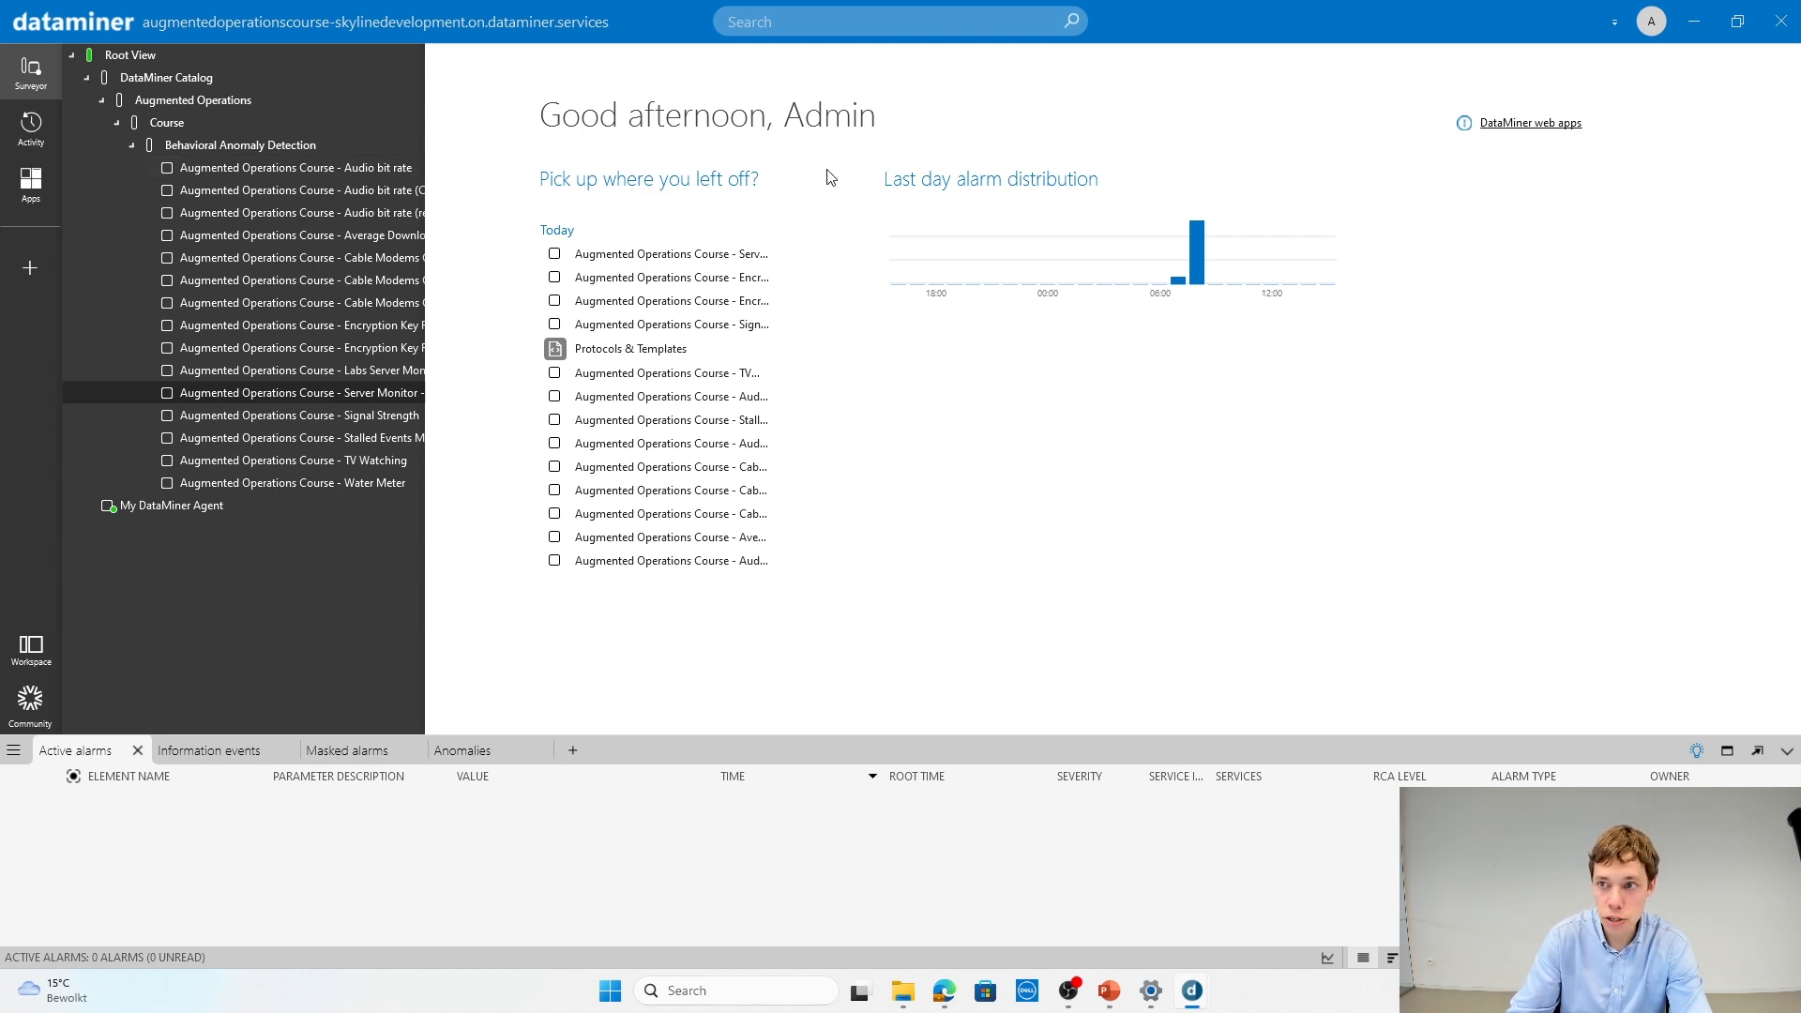
pyautogui.click(1700, 37)
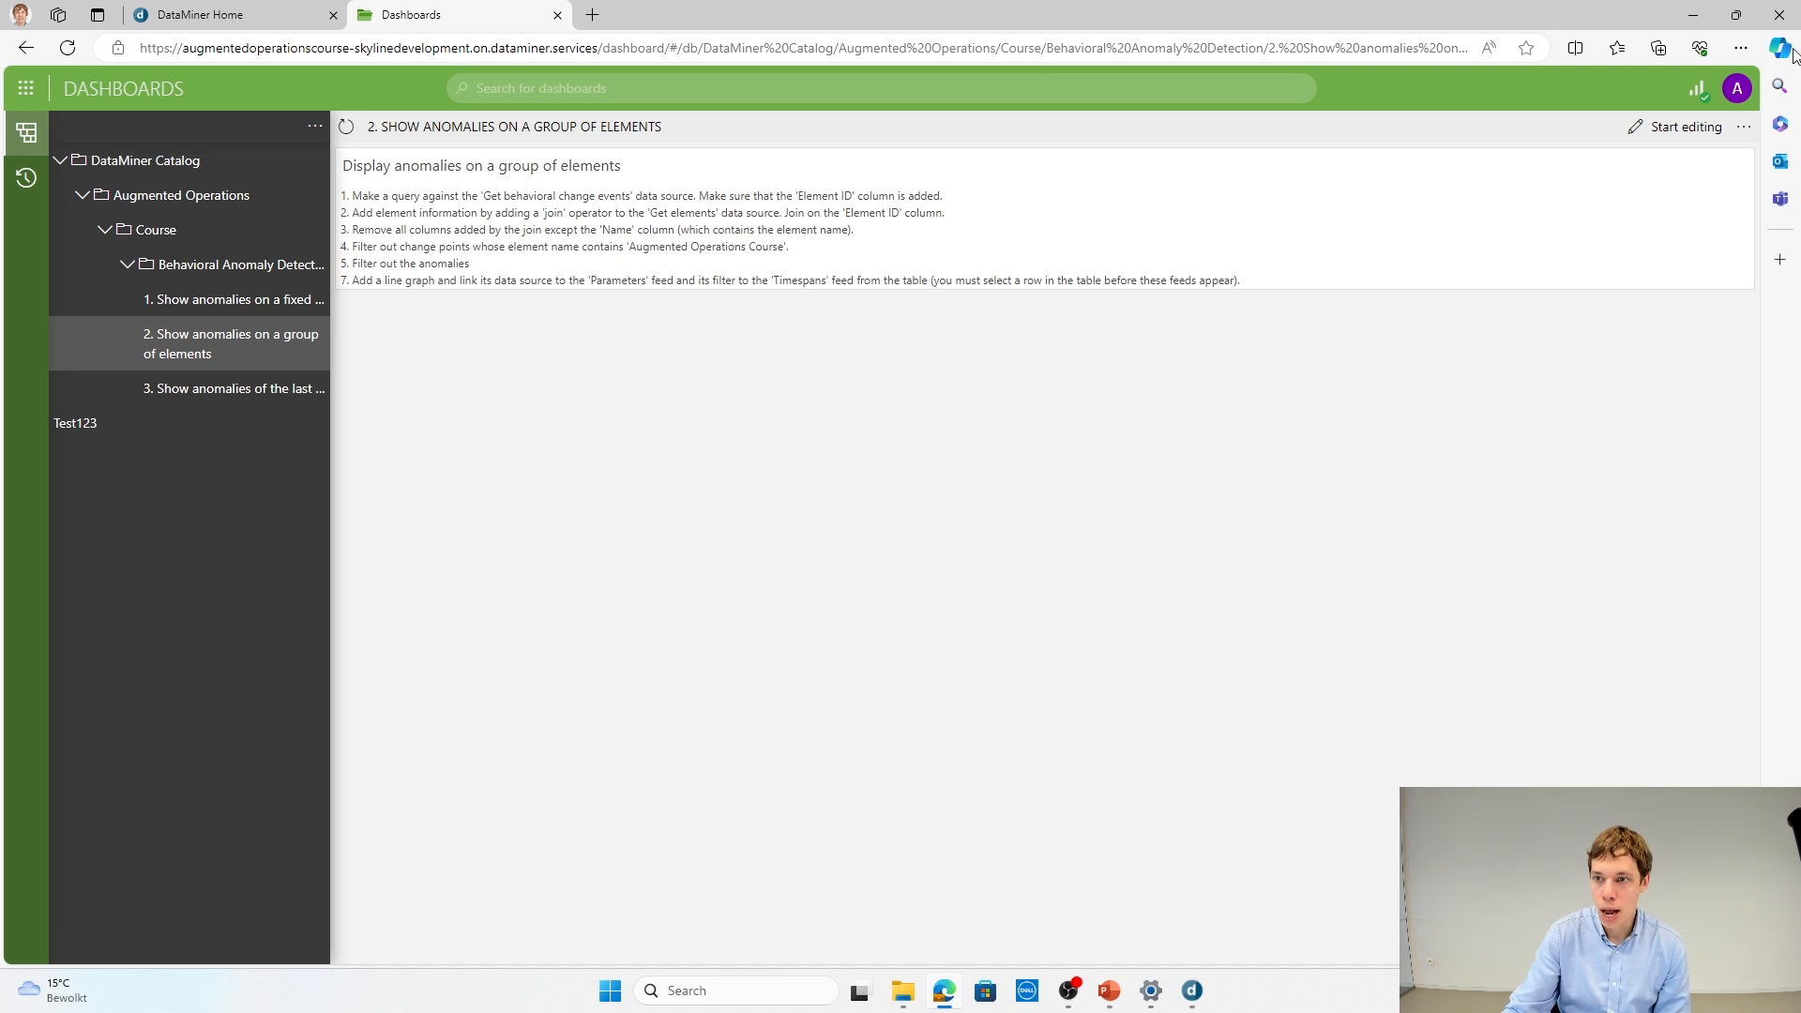
# Step: Start editing the group-of-elements dashboard and create a query named "Anomalies on group of element"
pyautogui.click(1679, 127)
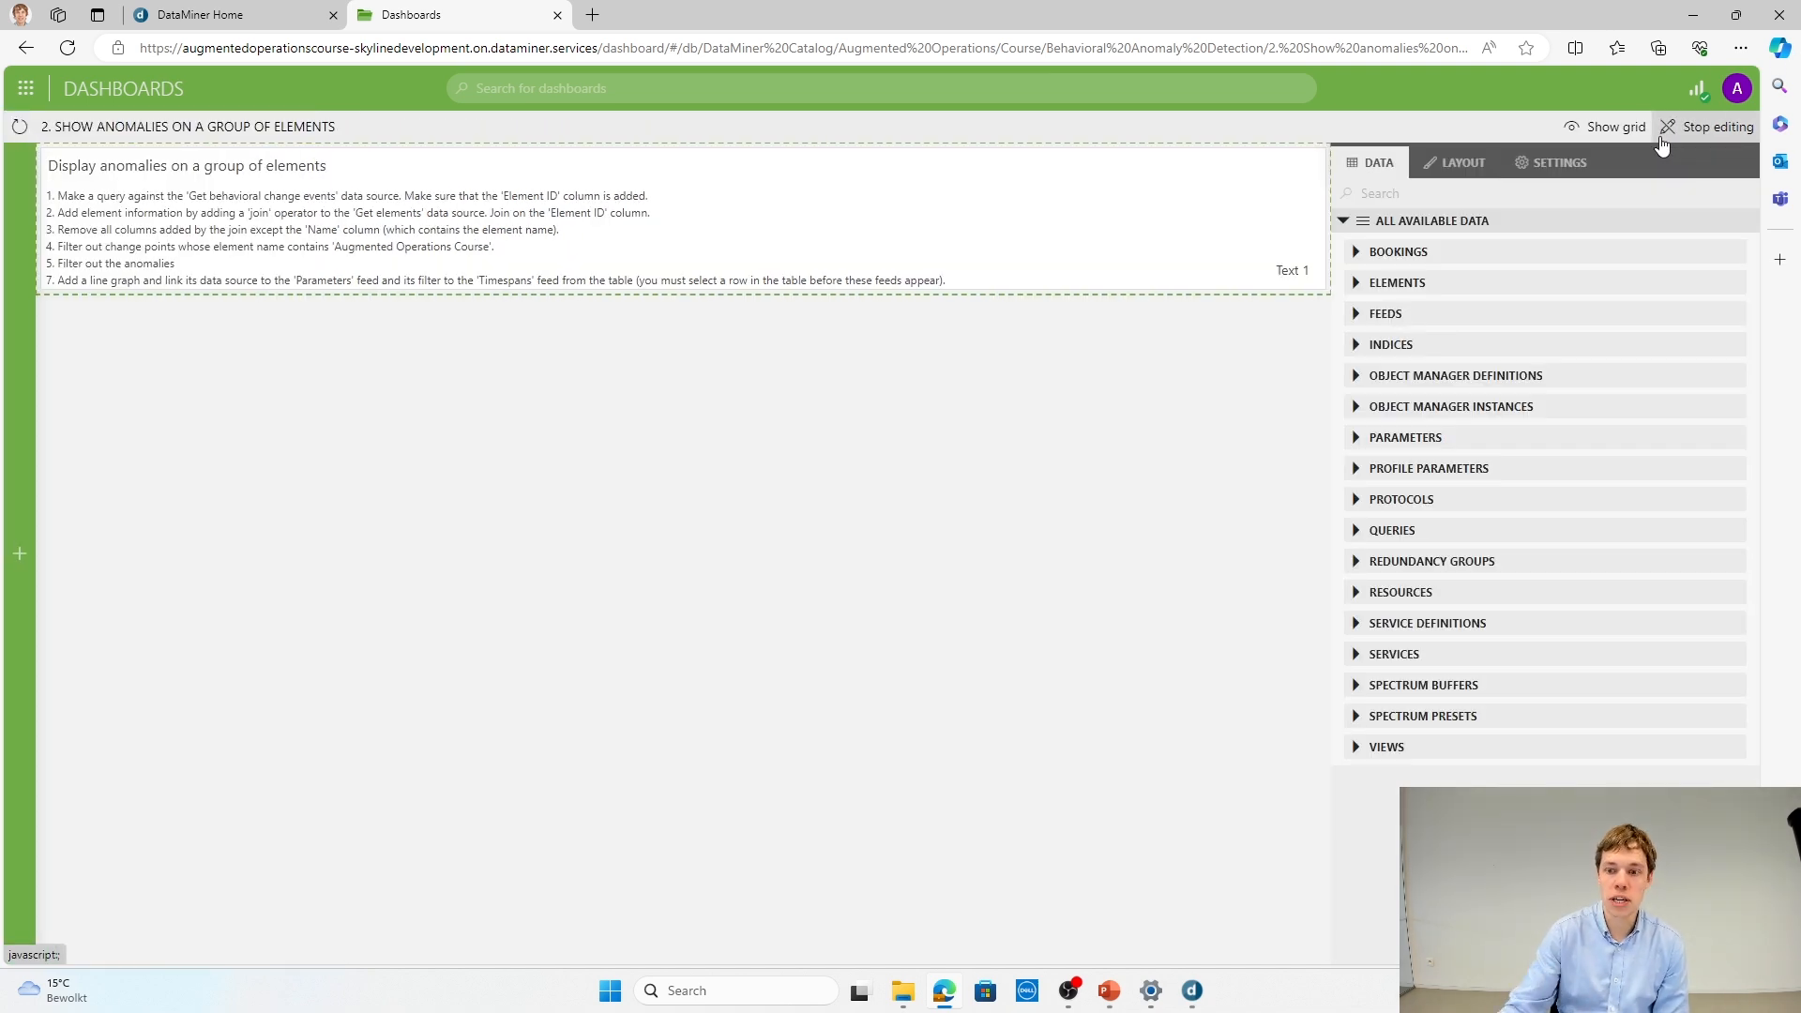
pyautogui.click(1356, 530)
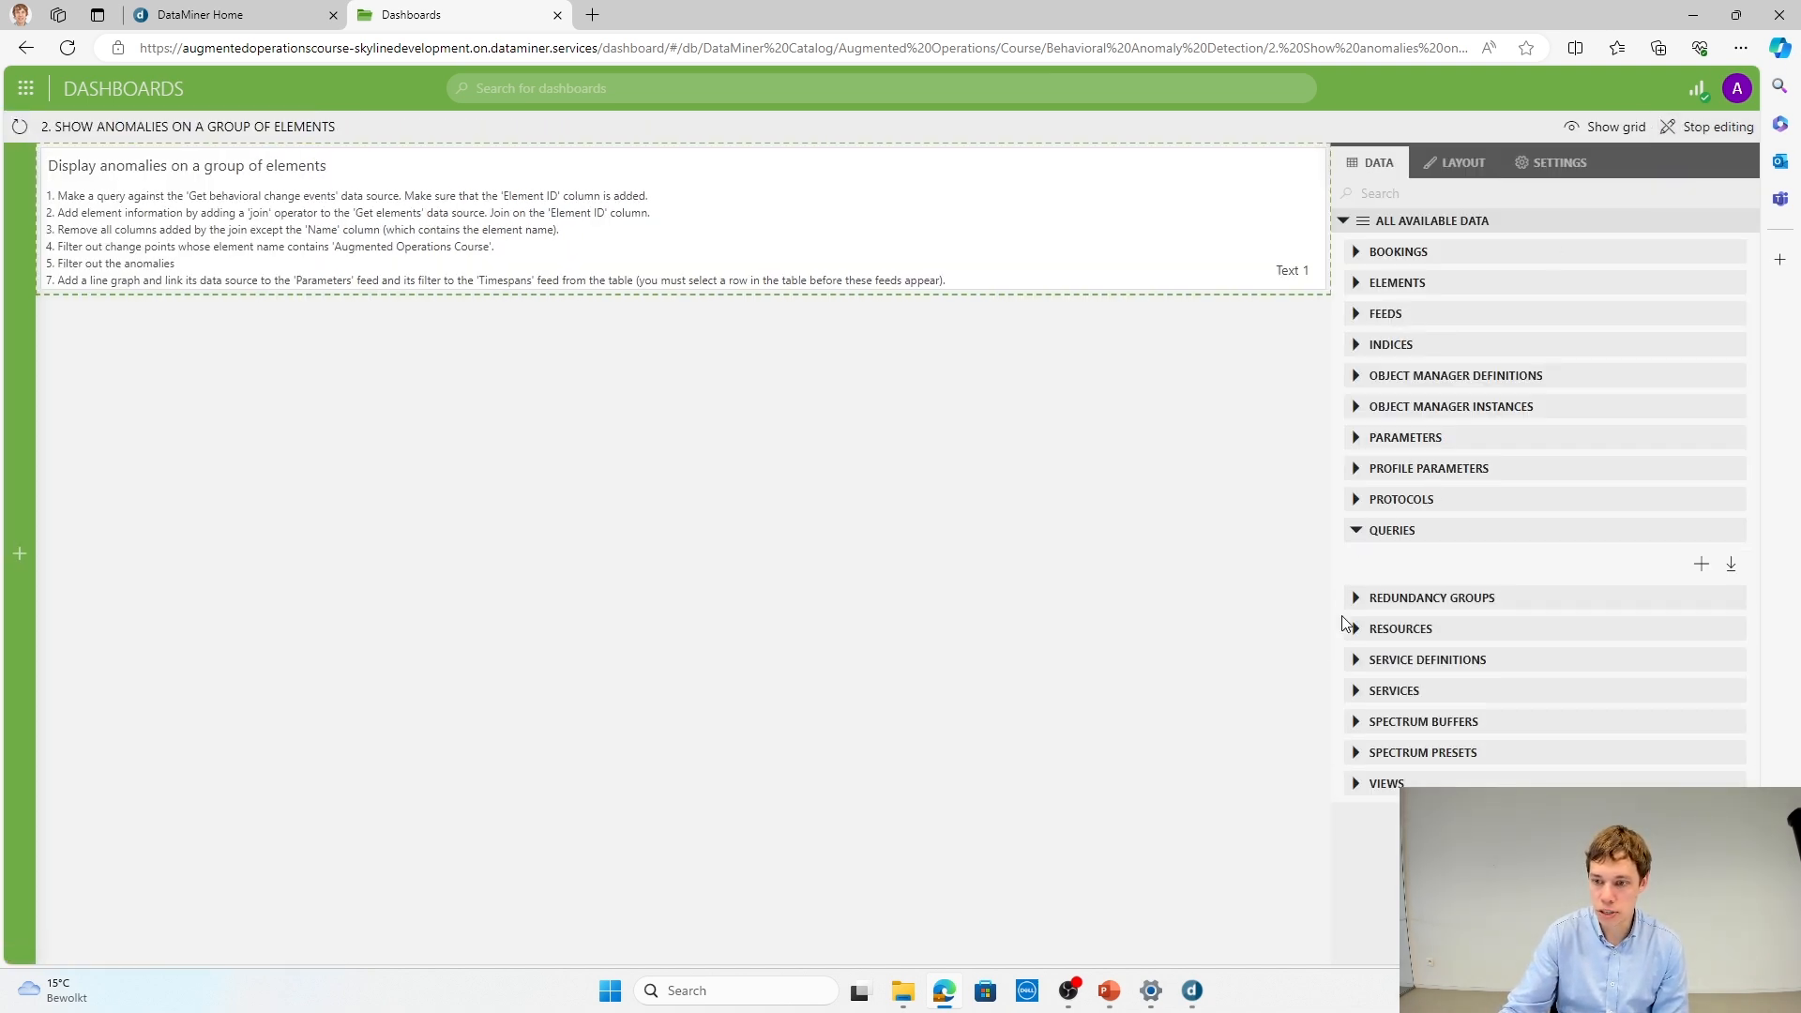
pyautogui.click(1690, 566)
pyautogui.write('A')
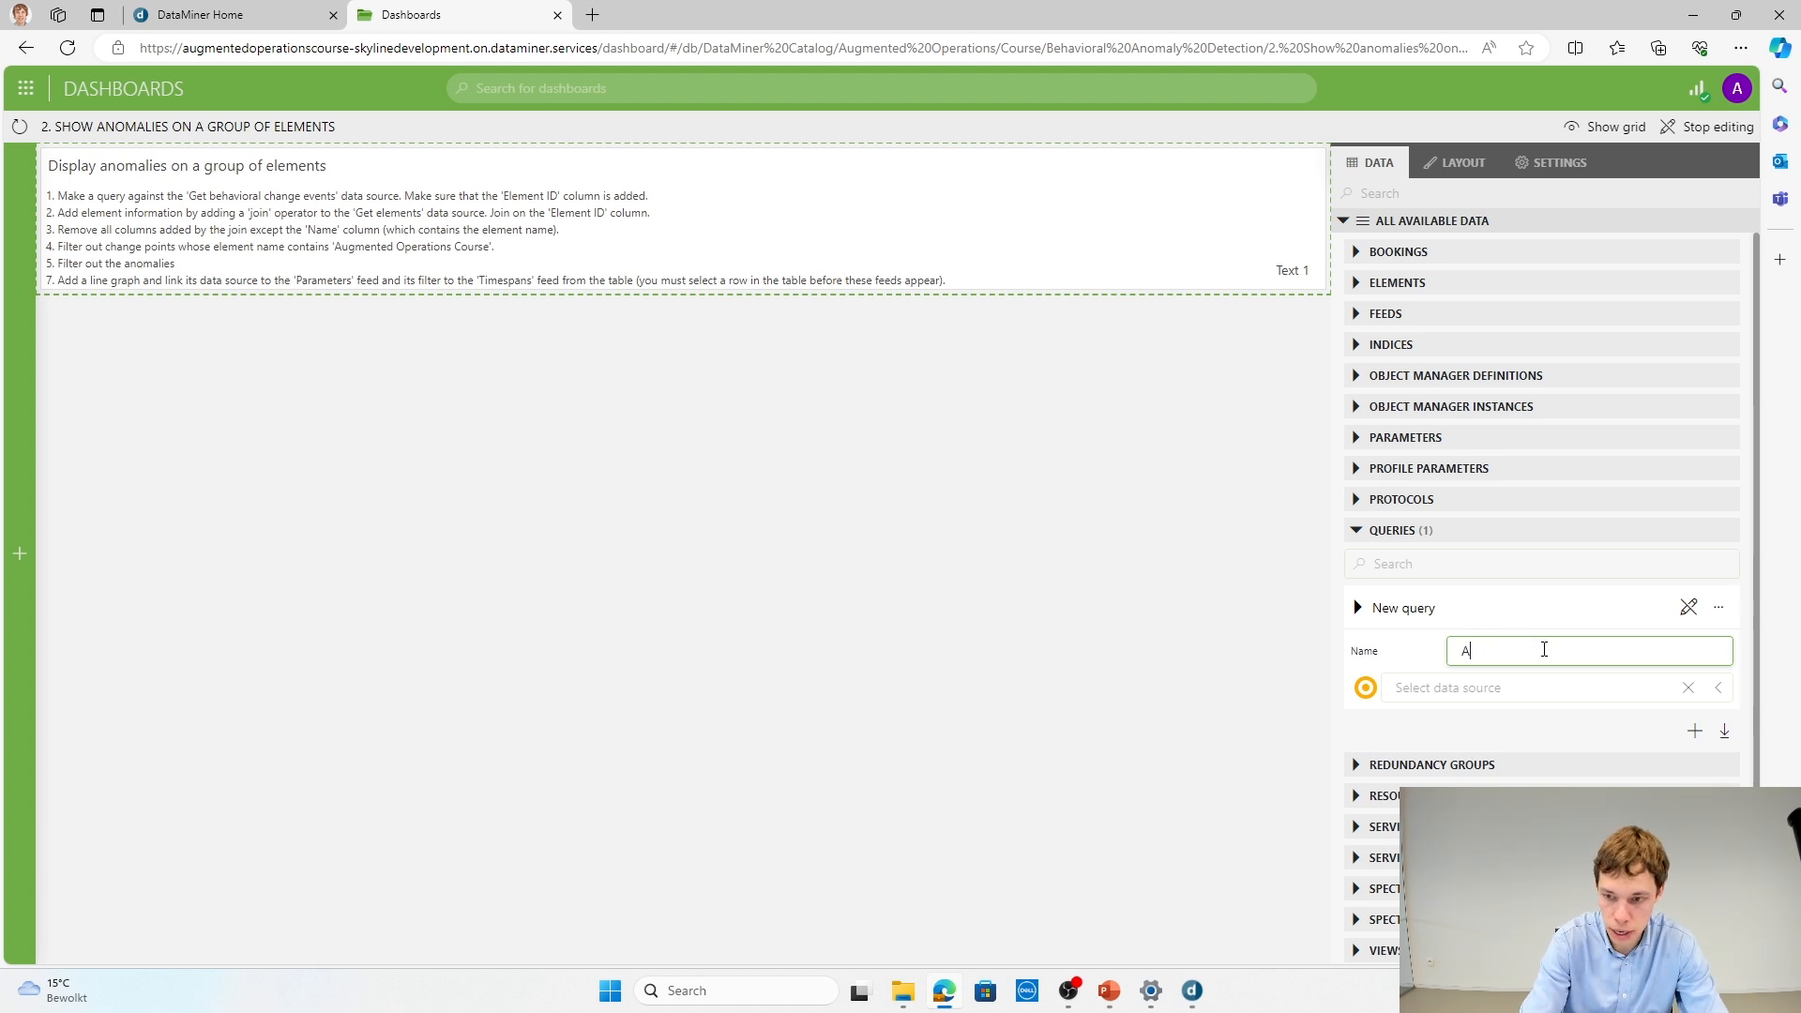
pyautogui.write('larm')
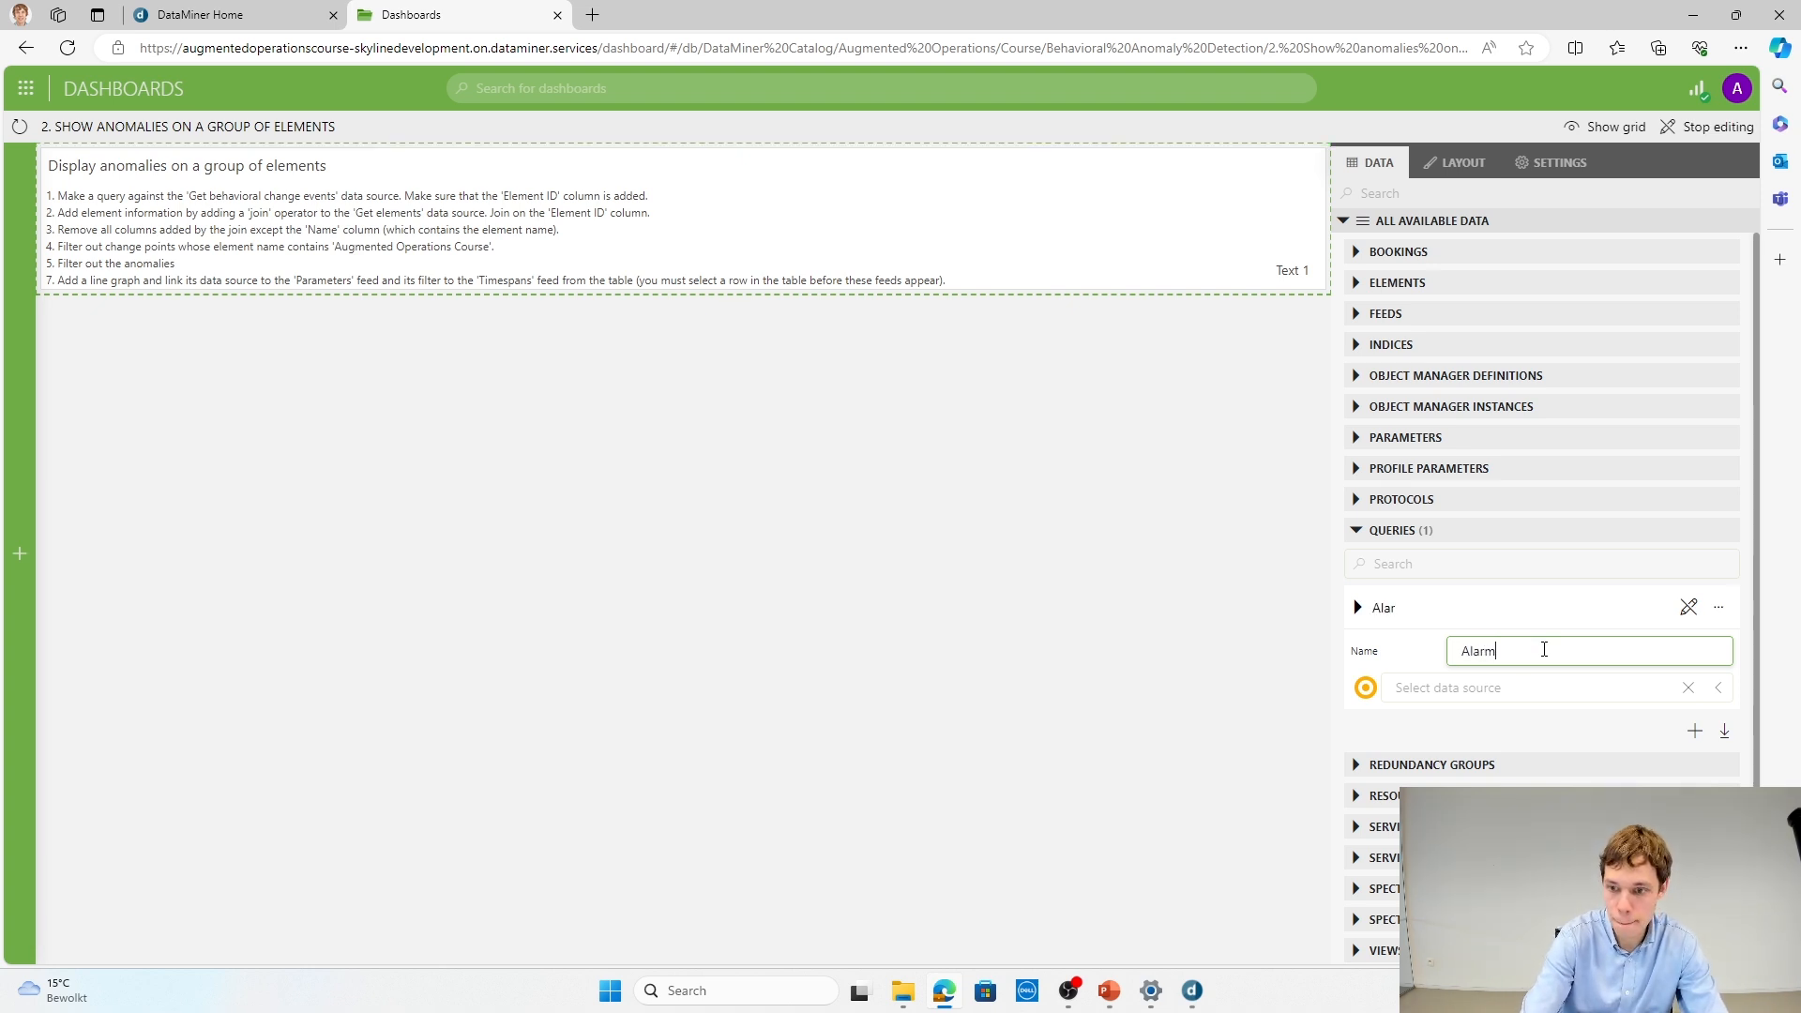
pyautogui.write('ing on ')
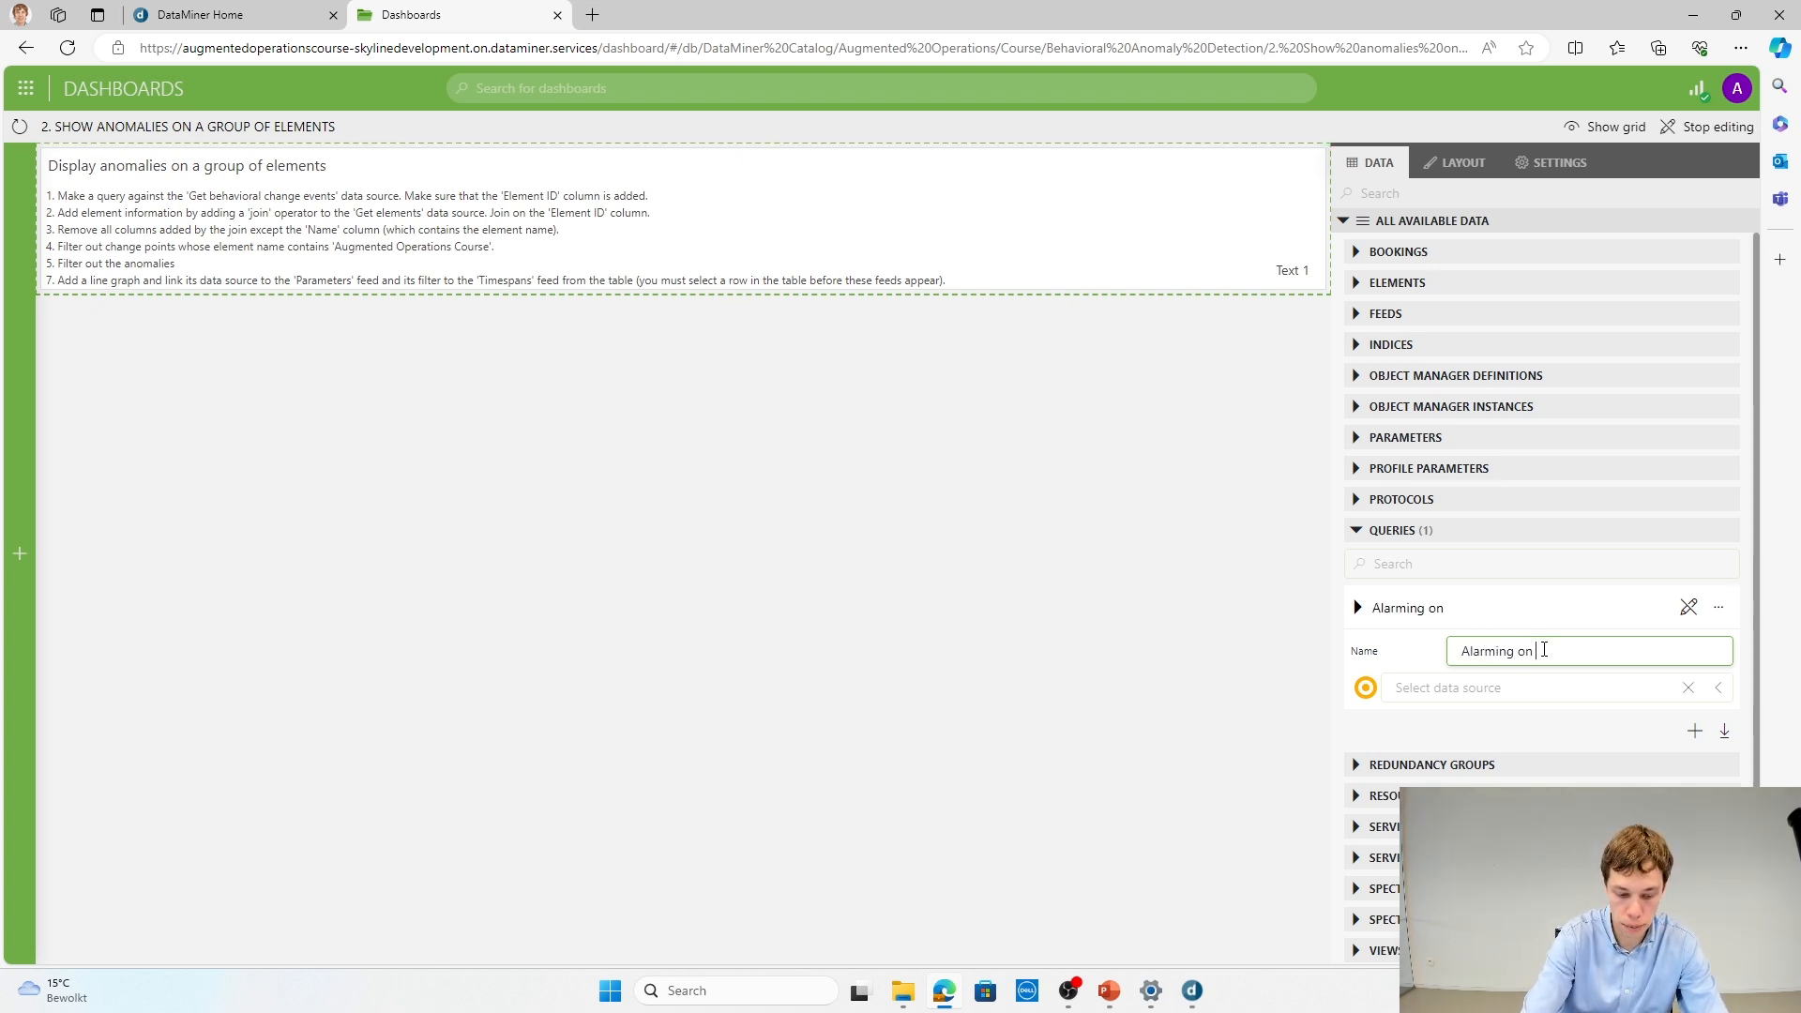
pyautogui.write('group of element')
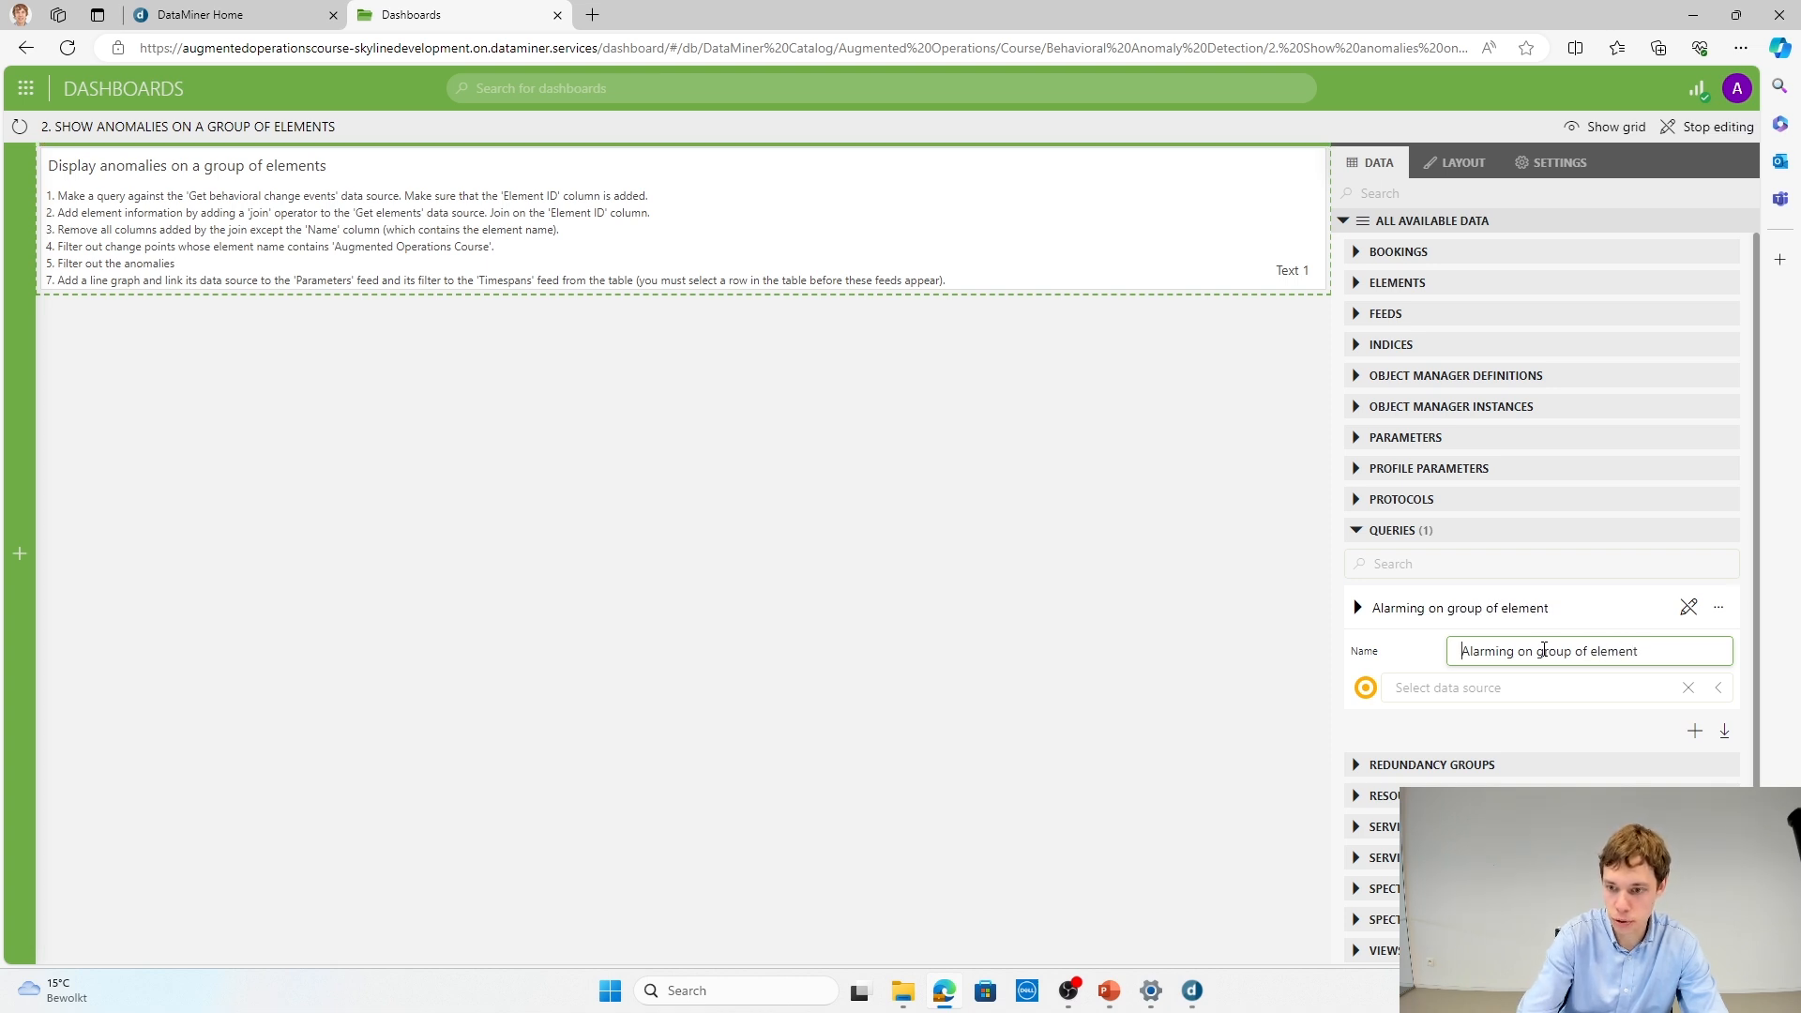
pyautogui.press('Home')
pyautogui.press('Delete')
pyautogui.press('Delete')
pyautogui.press('Delete')
pyautogui.press('Delete')
pyautogui.press('Delete')
pyautogui.press('Delete')
pyautogui.press('Delete')
pyautogui.press('Delete')
pyautogui.press('Delete')
pyautogui.write('Anoma')
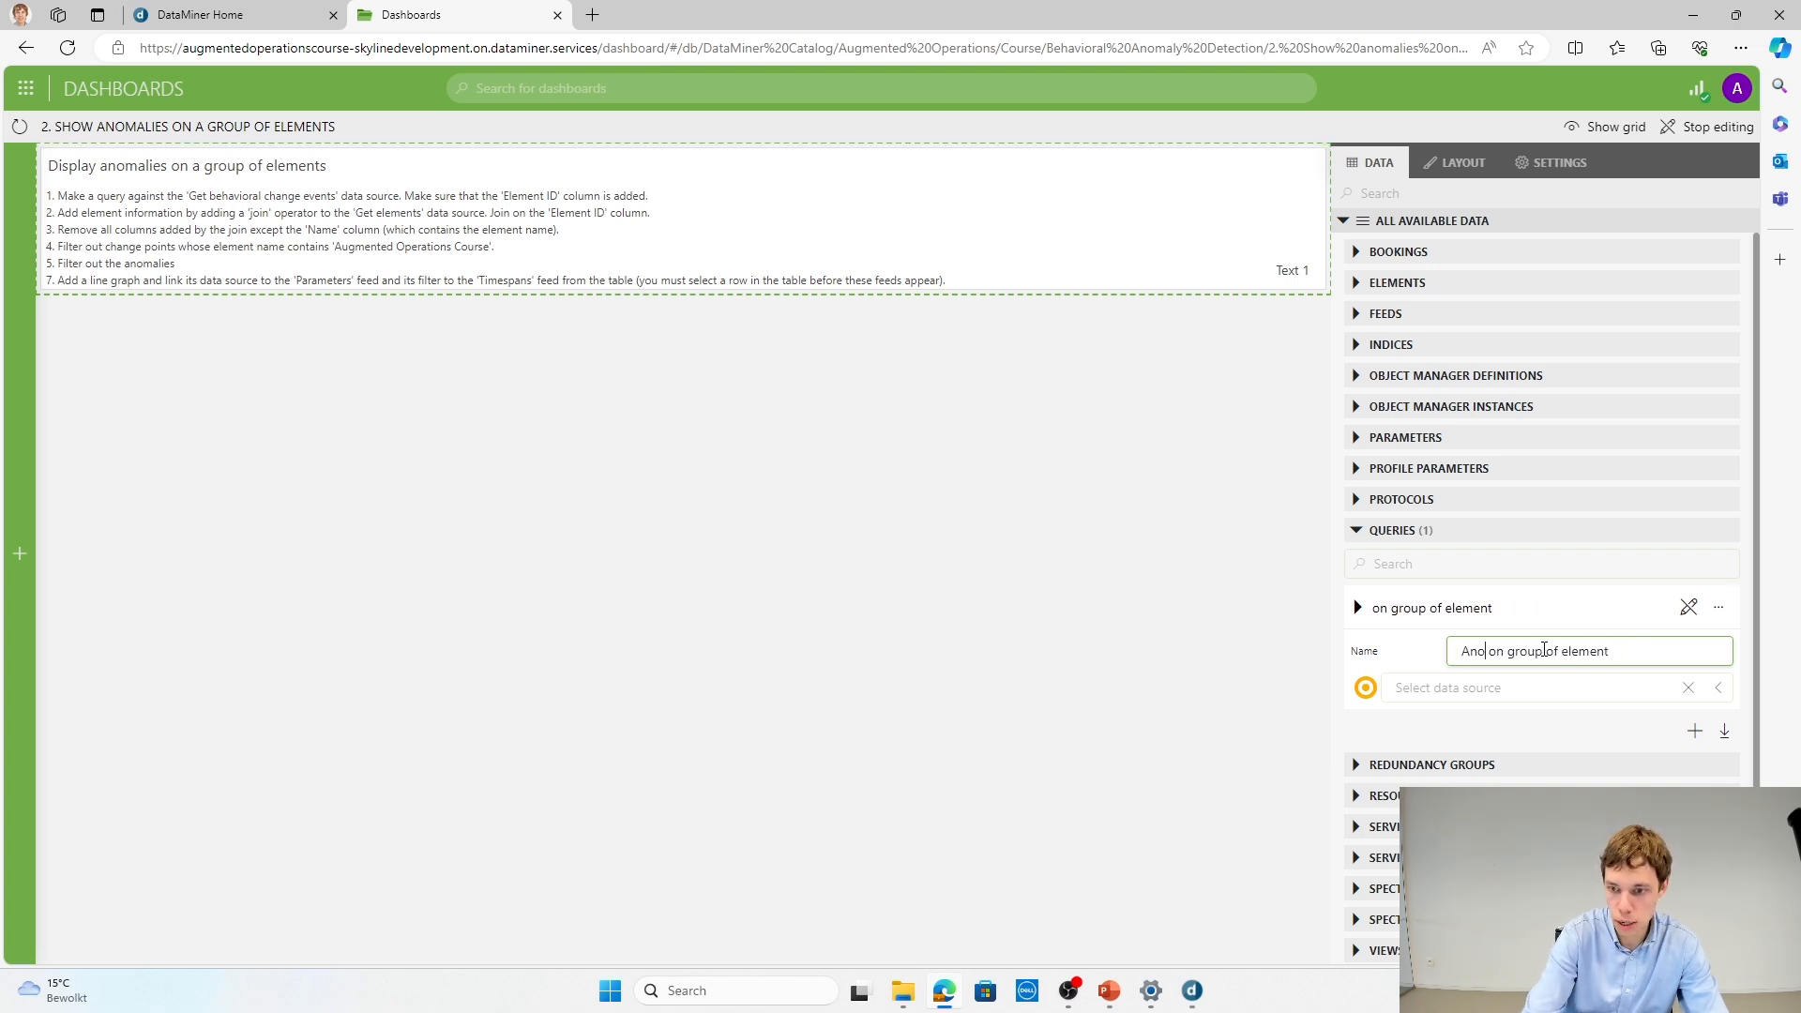
pyautogui.write('lies')
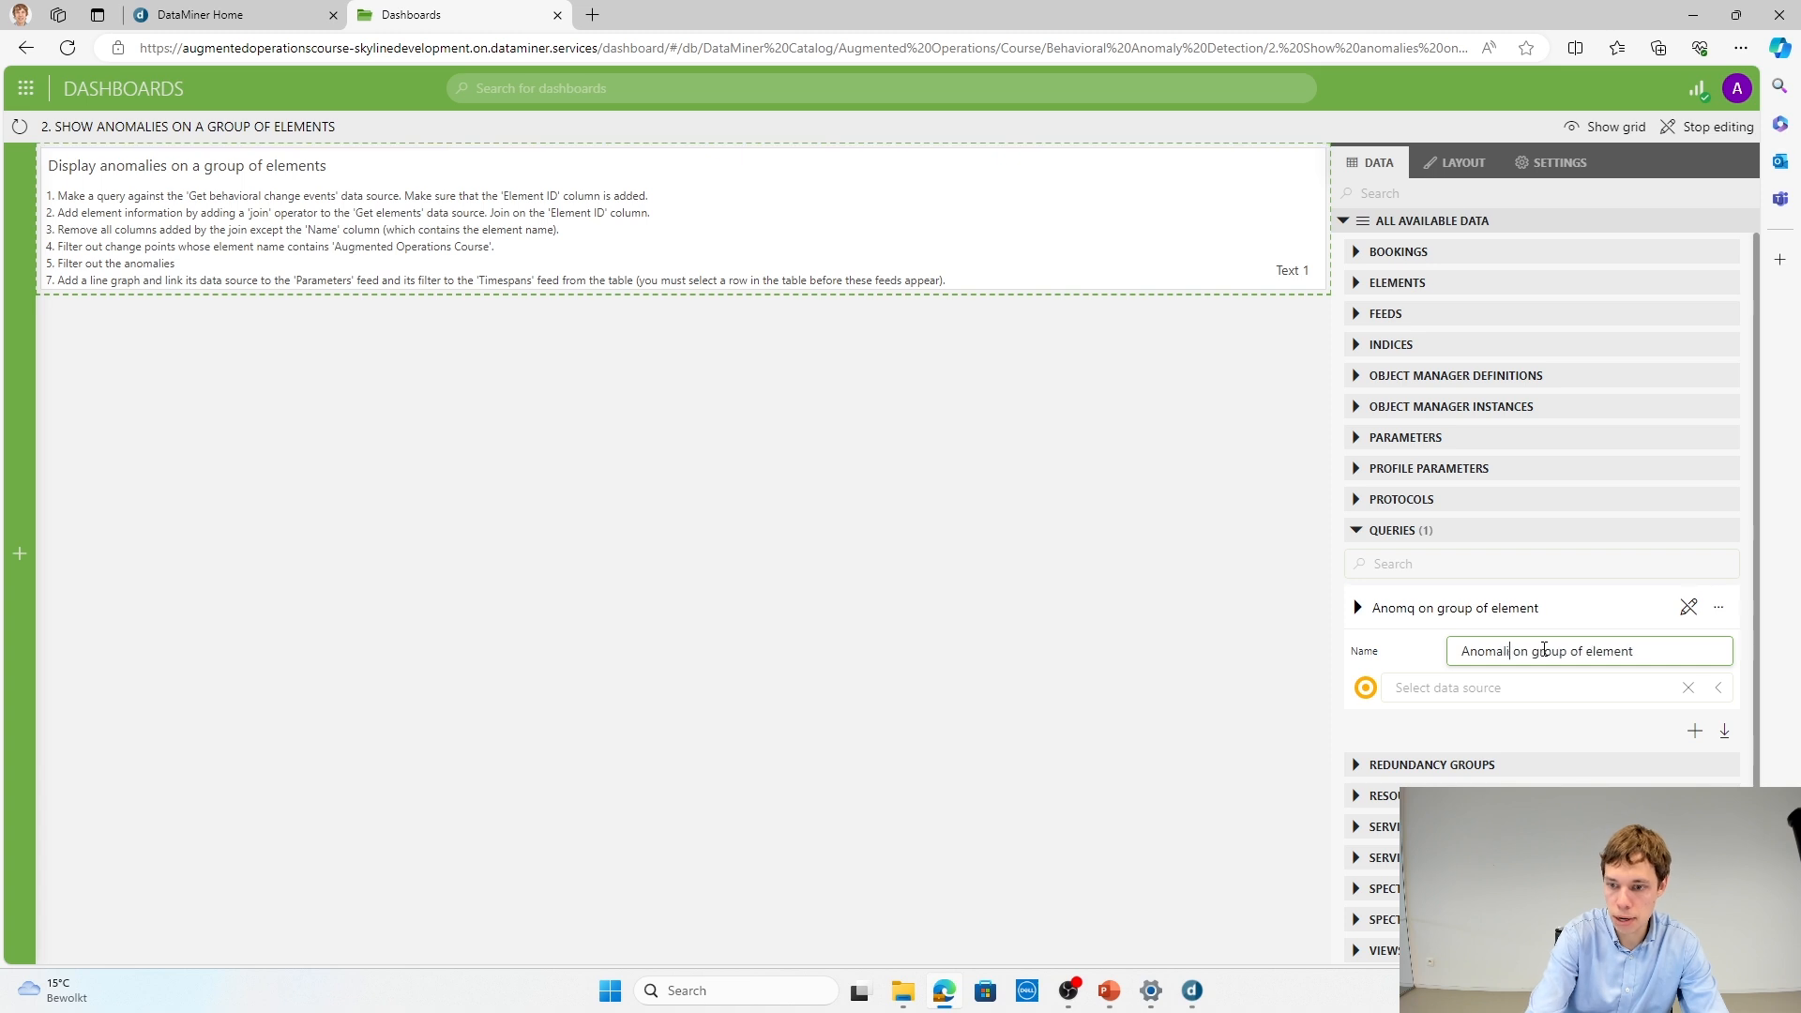
# Step: Use Get behavioral change events as the query's data source and add a Left join with Get elements
pyautogui.click(1504, 686)
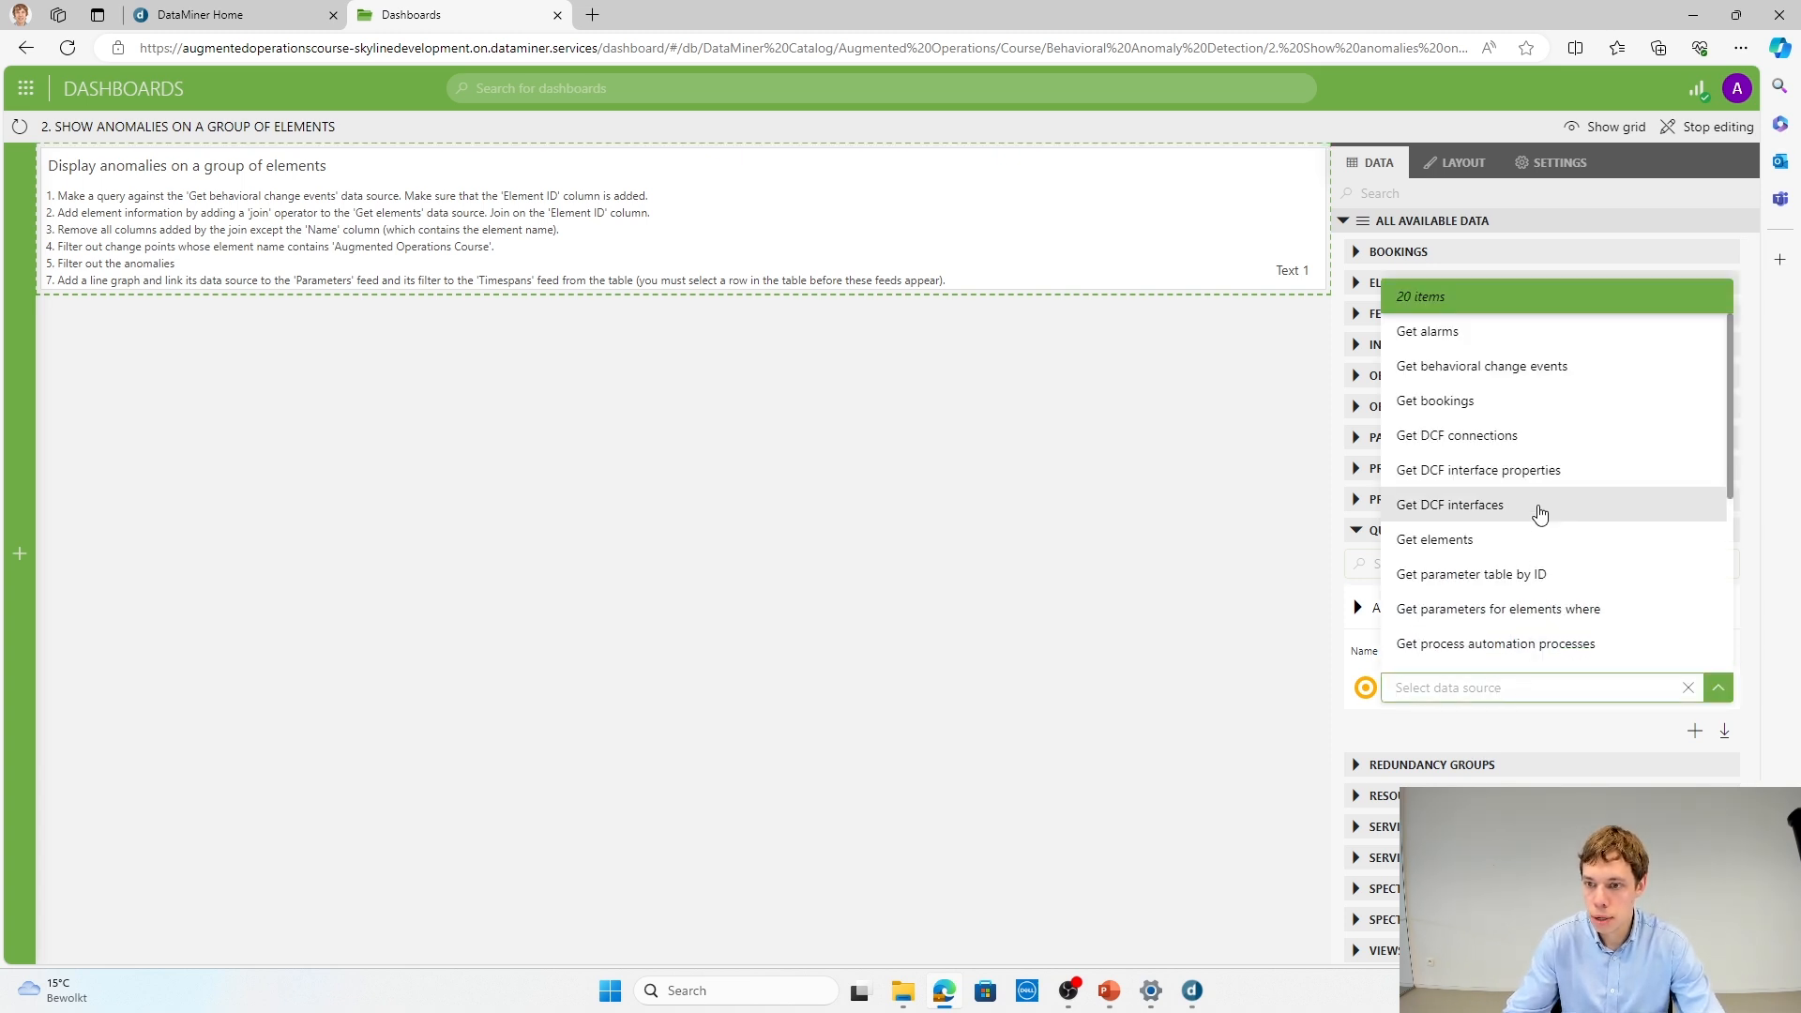
pyautogui.click(1532, 373)
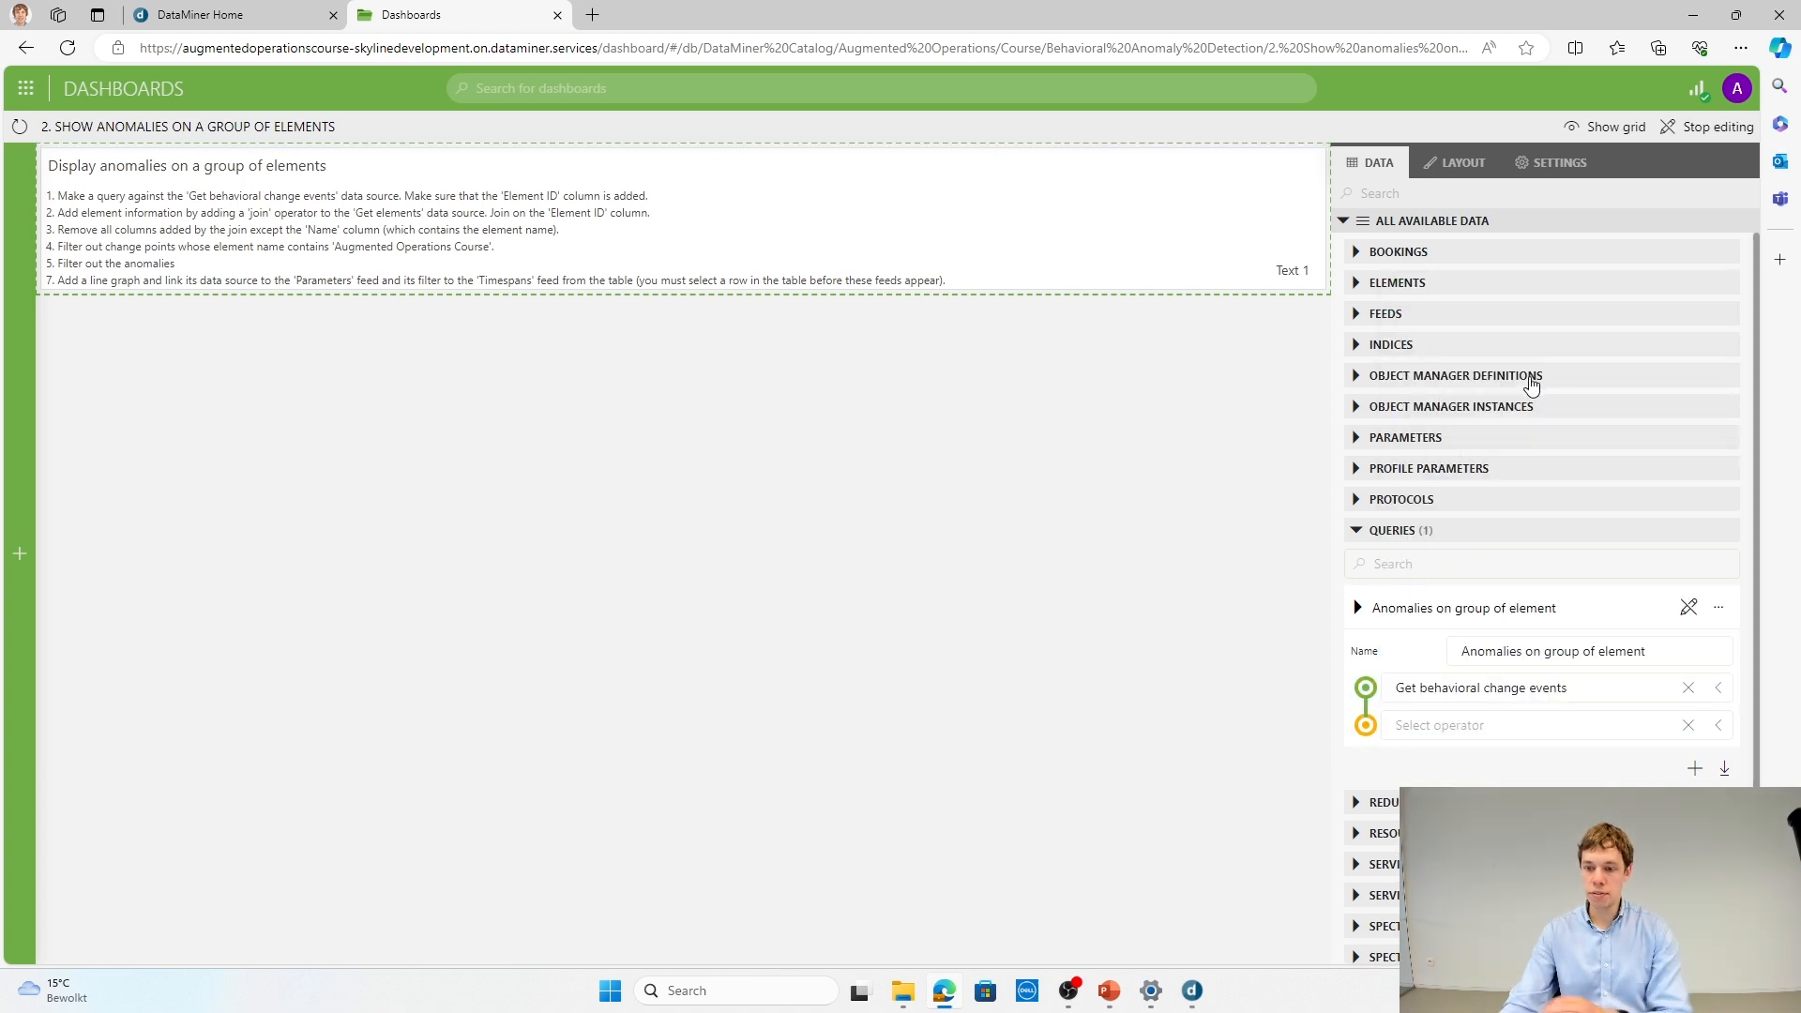
pyautogui.click(1434, 727)
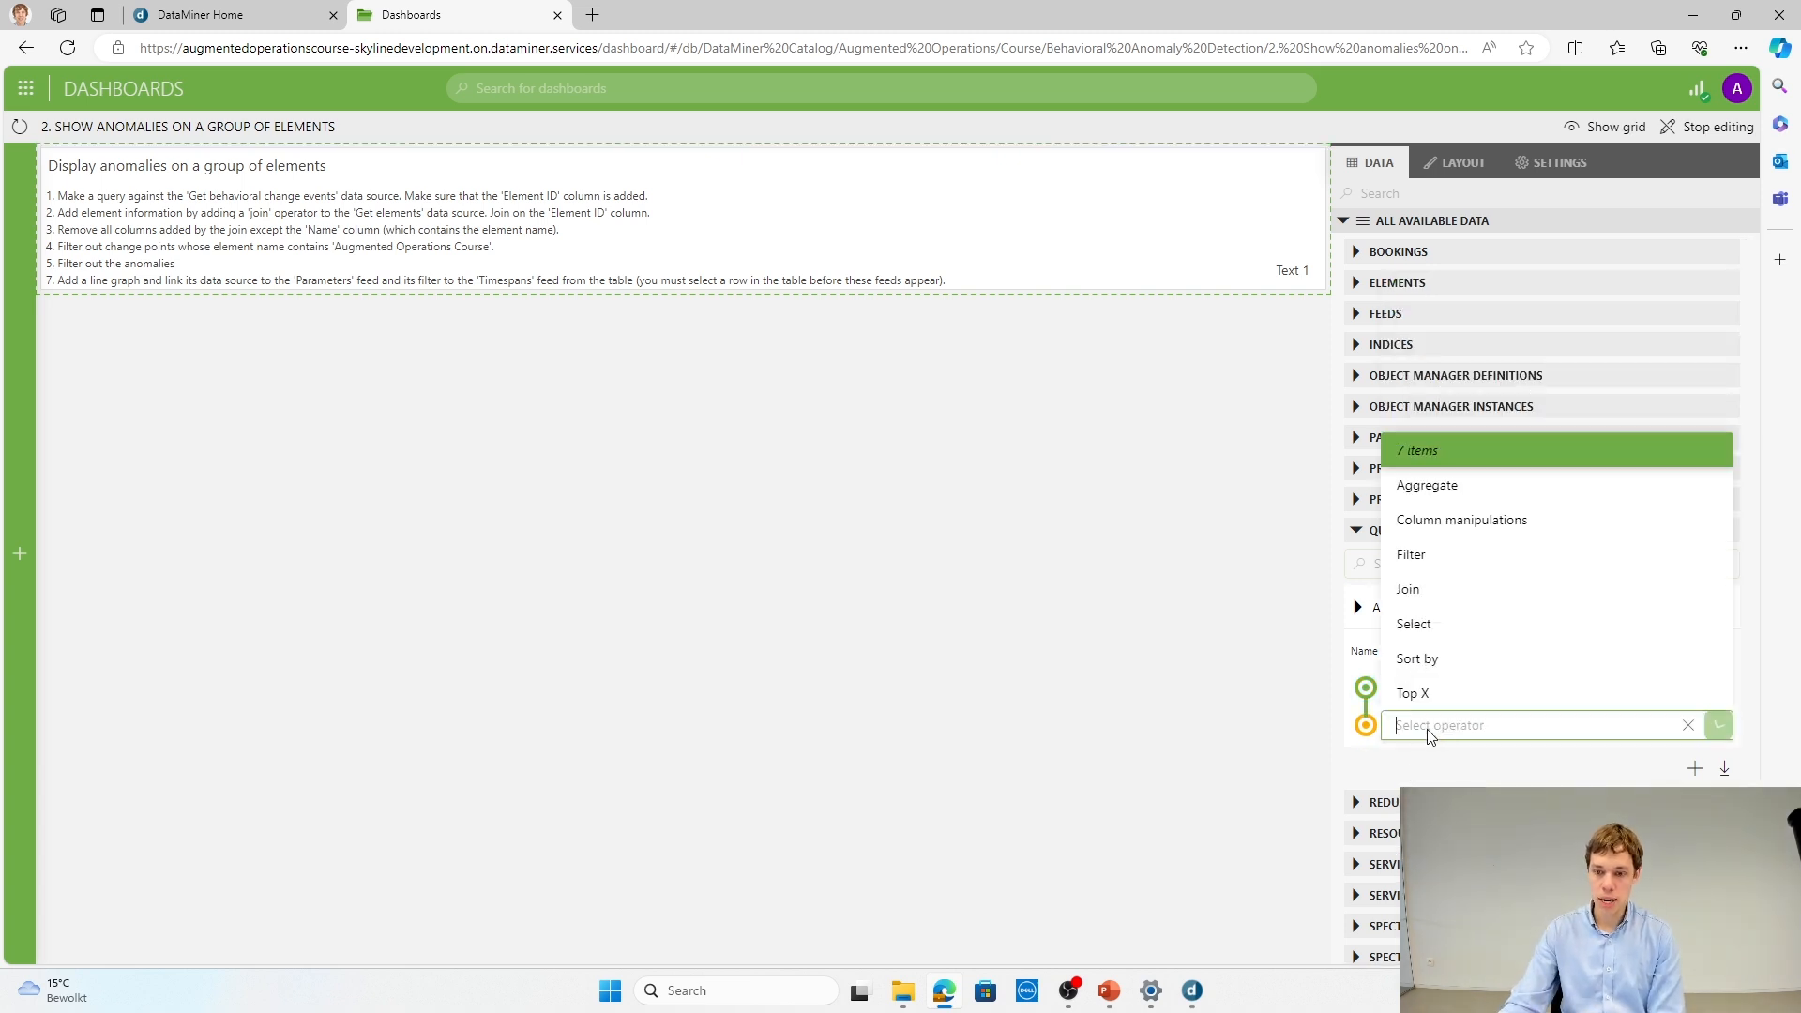
pyautogui.click(1445, 590)
pyautogui.click(1483, 788)
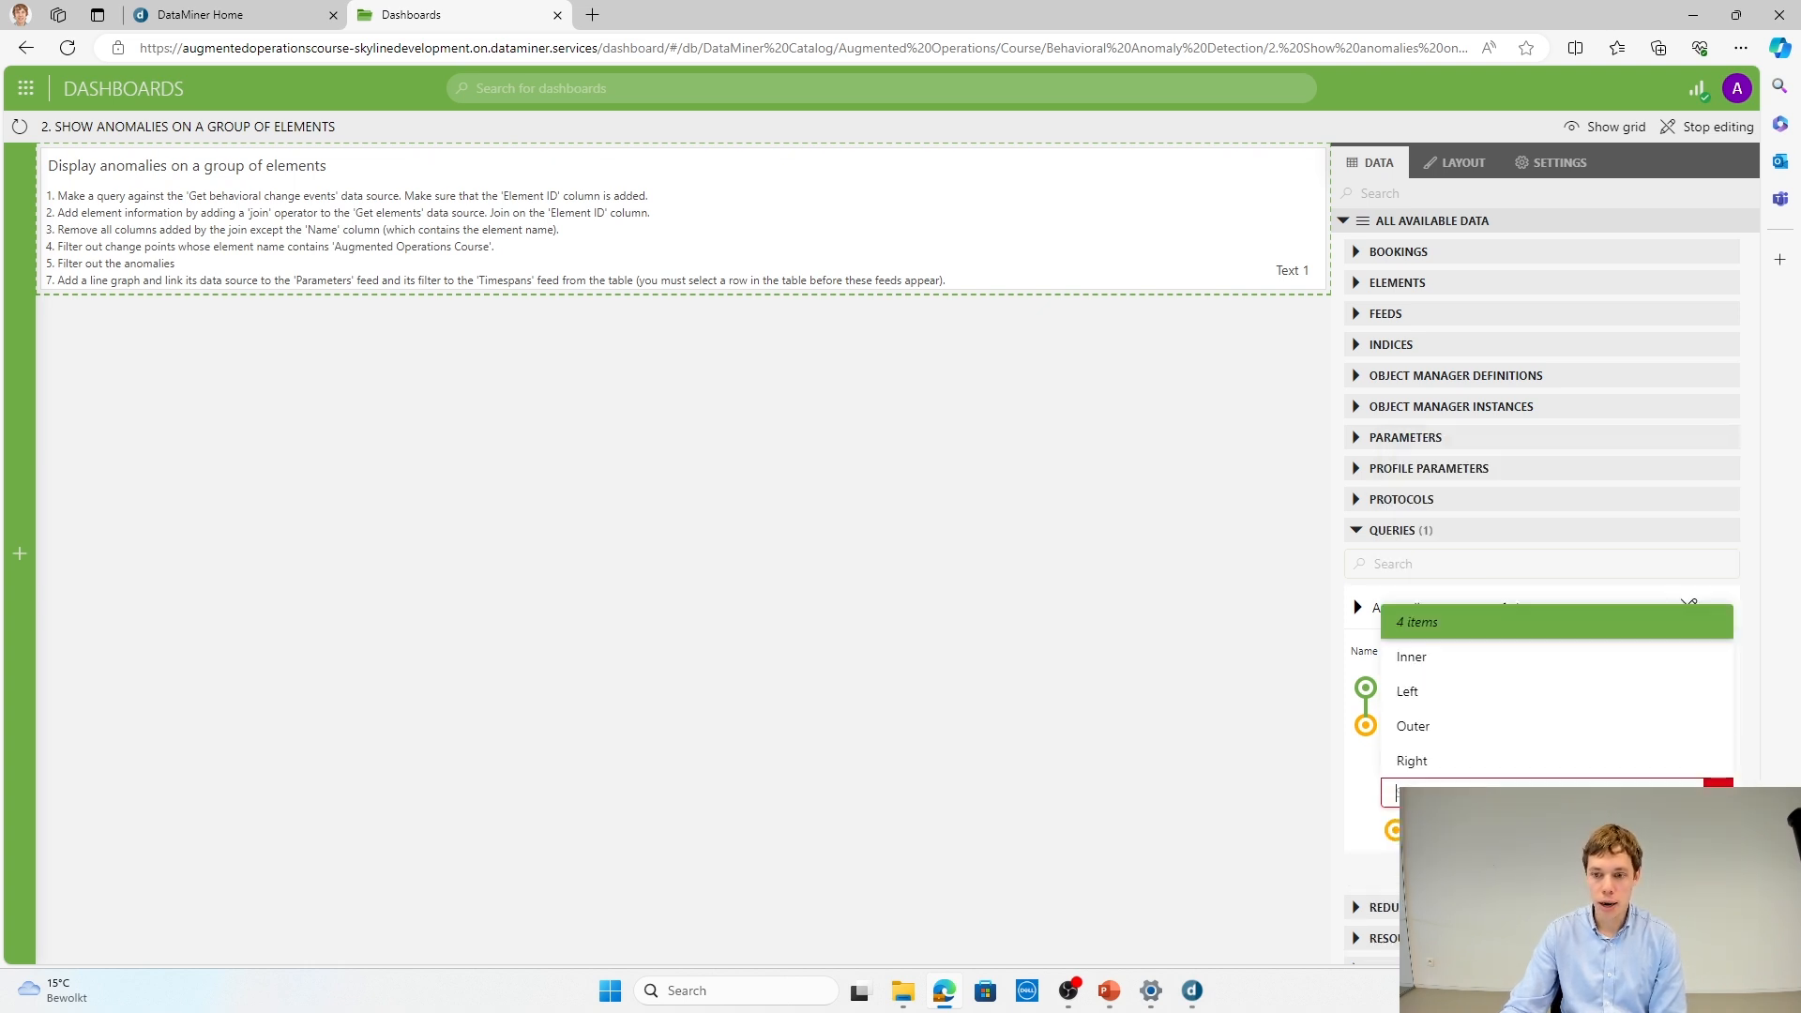
pyautogui.click(1442, 696)
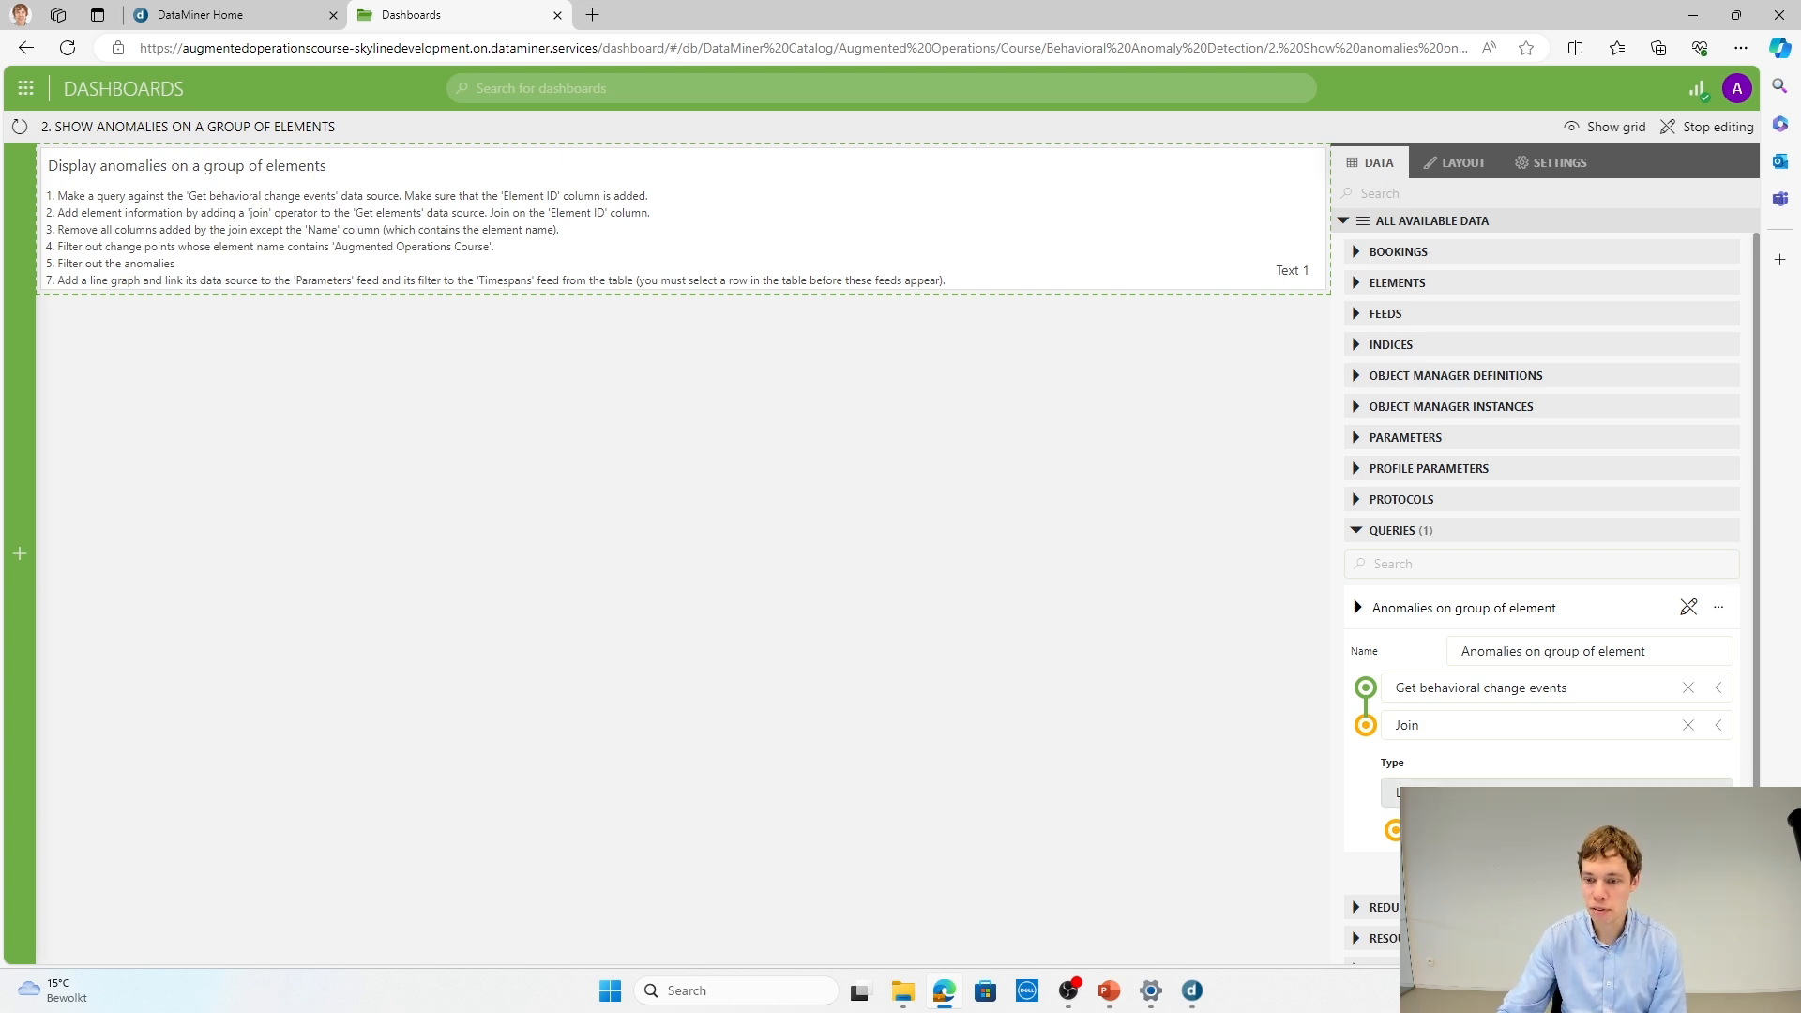
pyautogui.click(1557, 830)
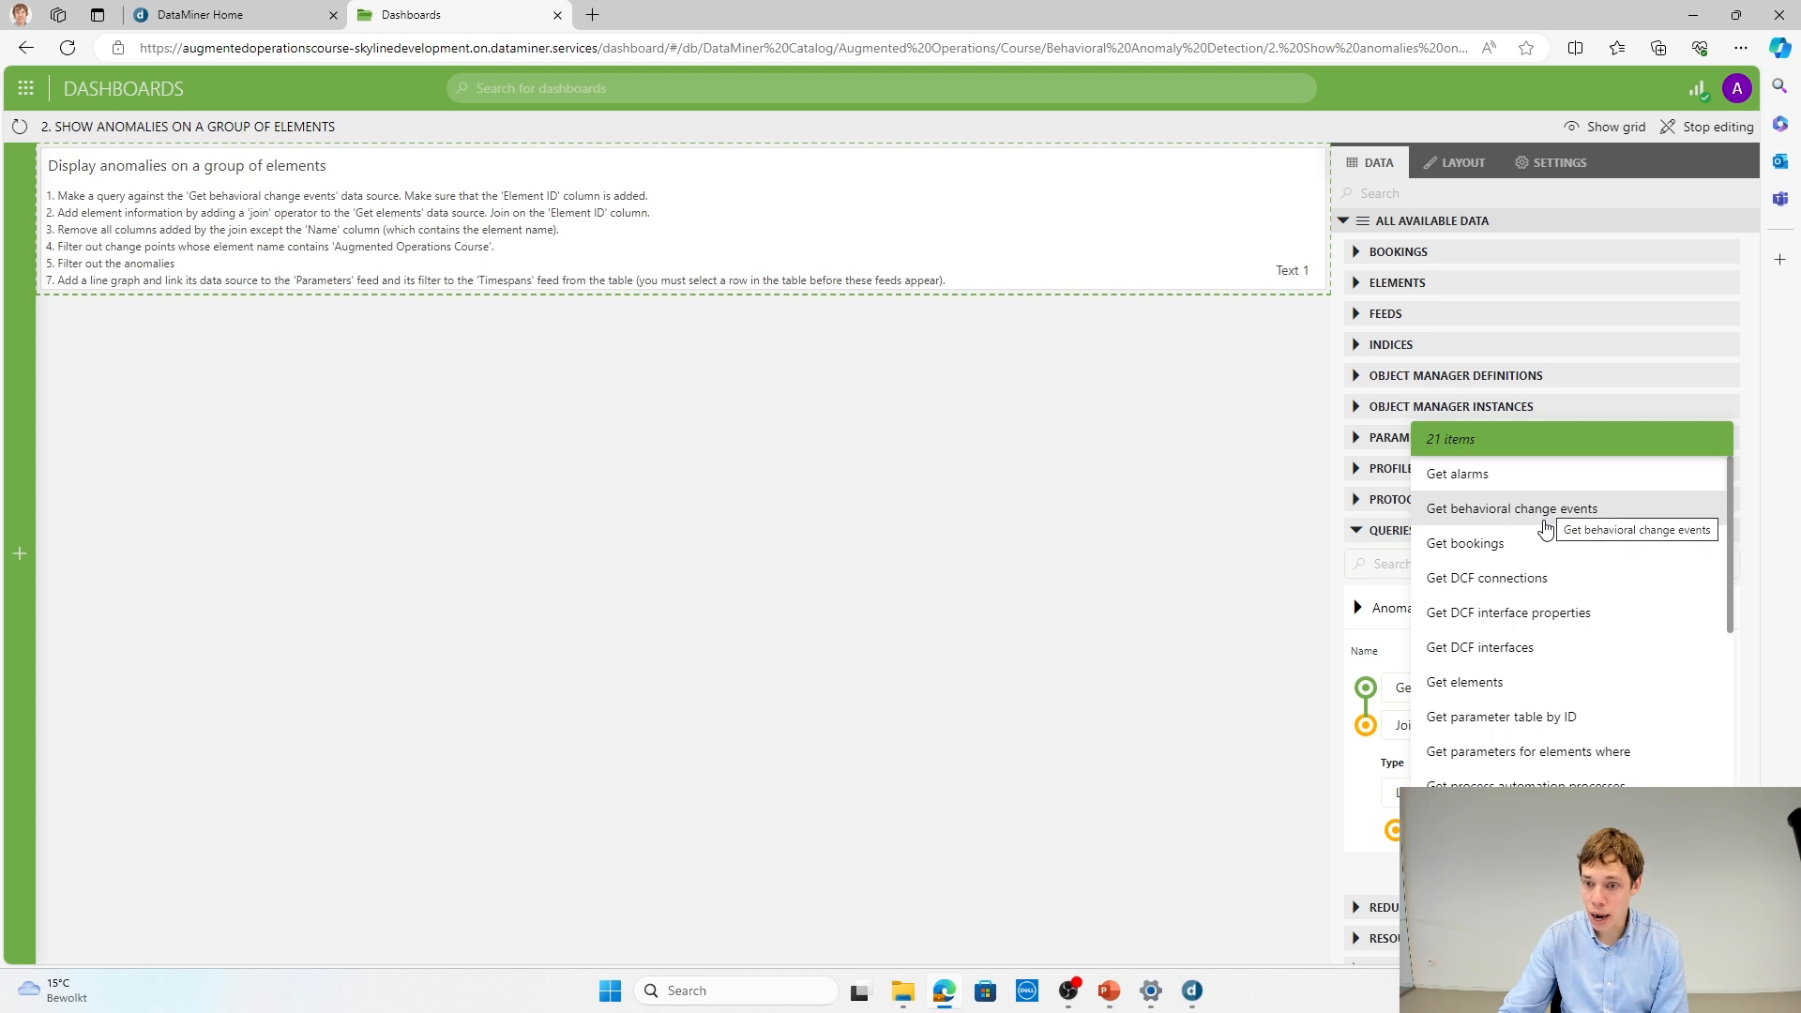
pyautogui.click(1520, 682)
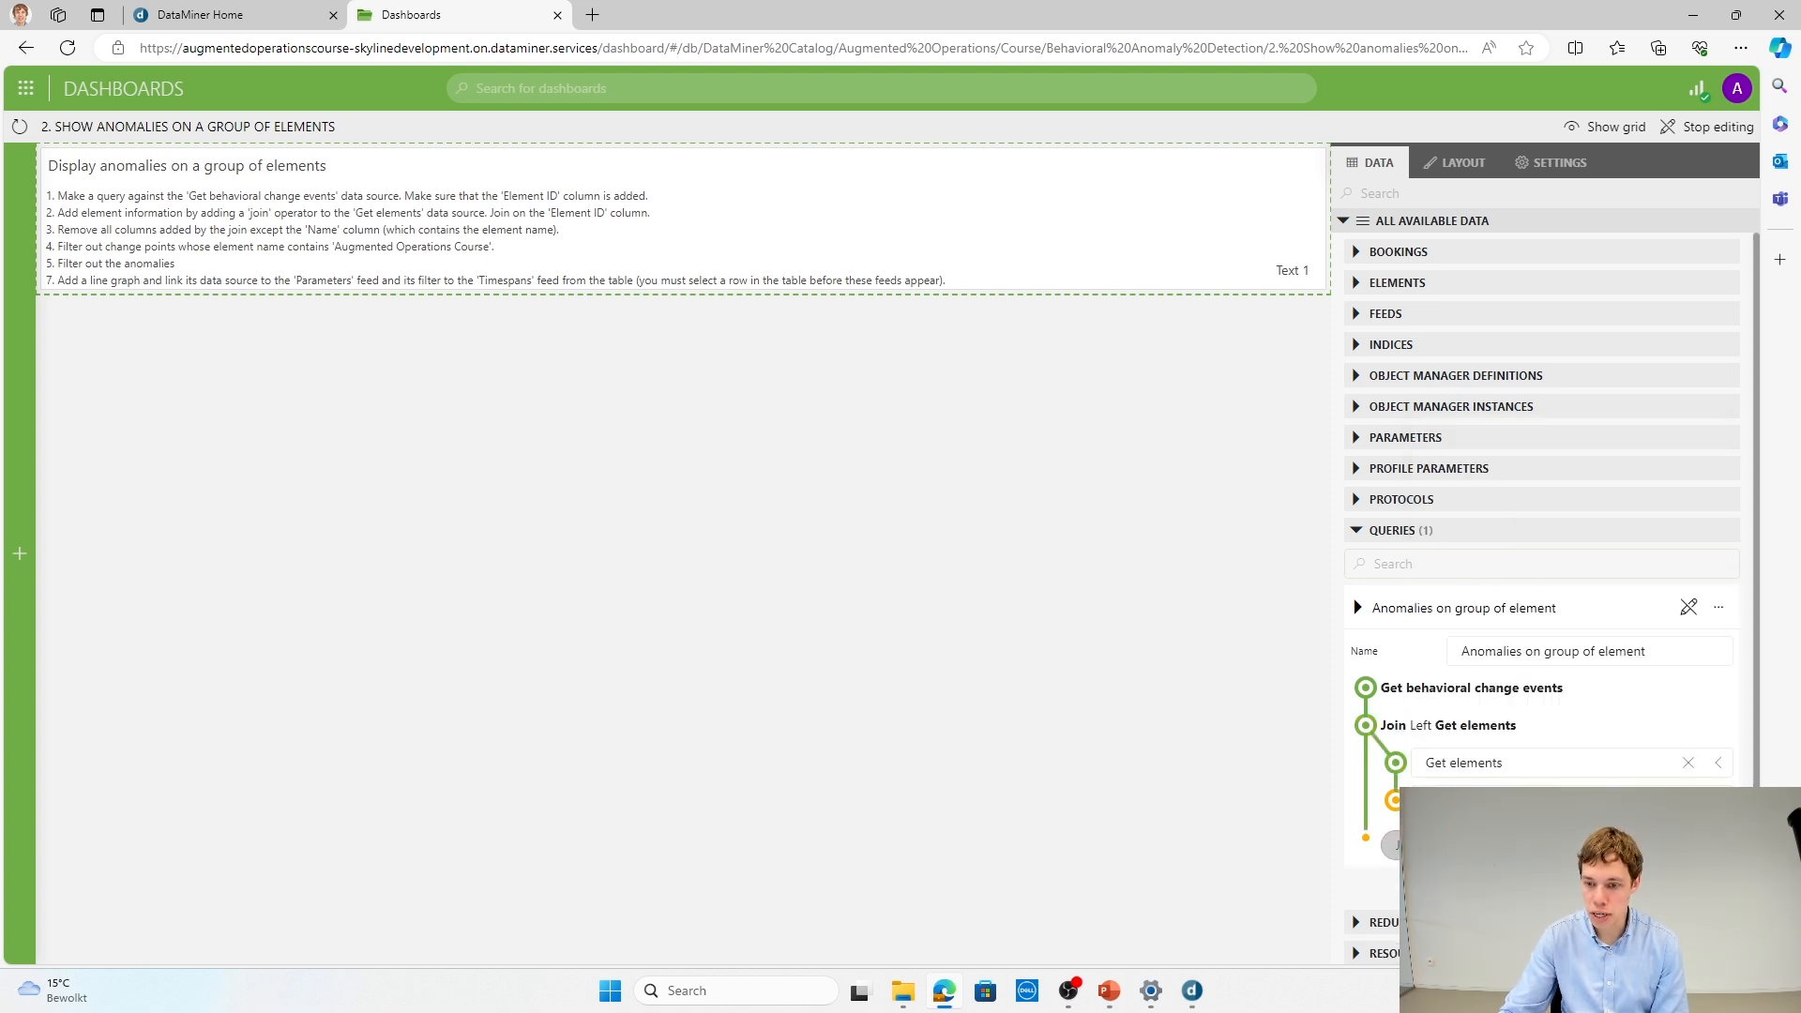
# Step: Set the join condition to match Element ID with Element ID
pyautogui.click(1446, 845)
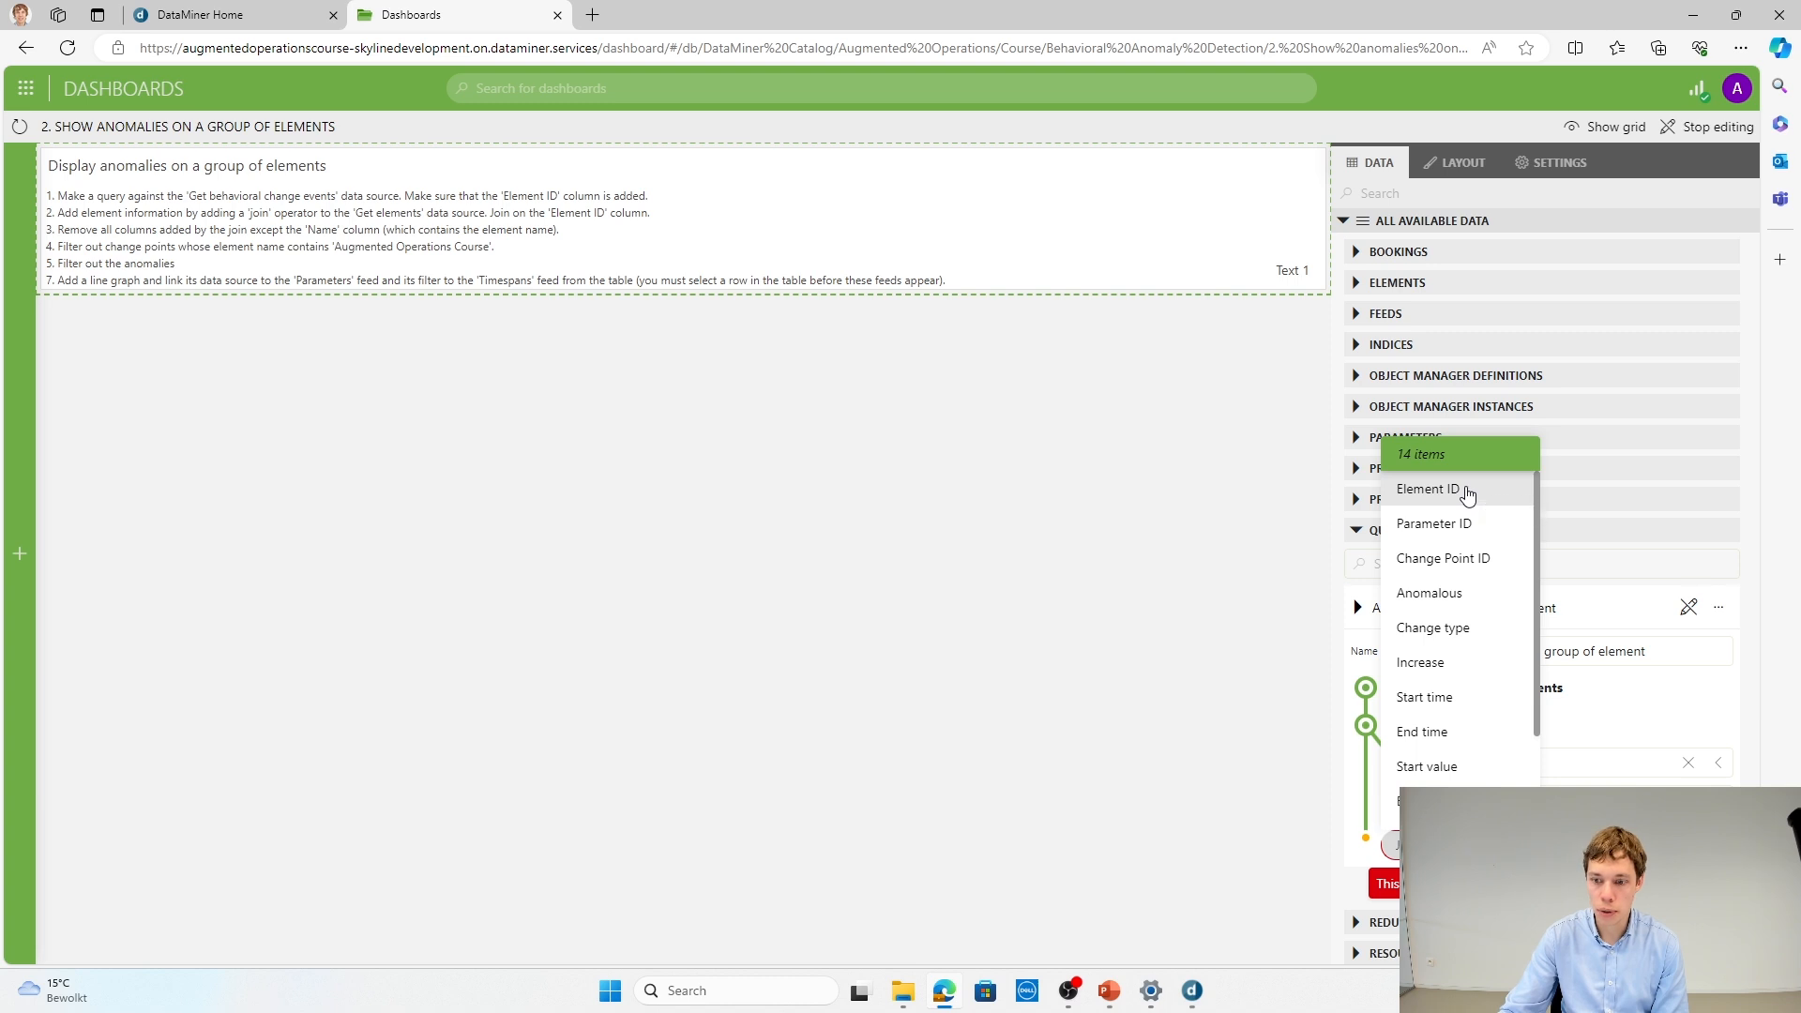
pyautogui.click(1466, 495)
pyautogui.click(1445, 883)
pyautogui.click(1585, 605)
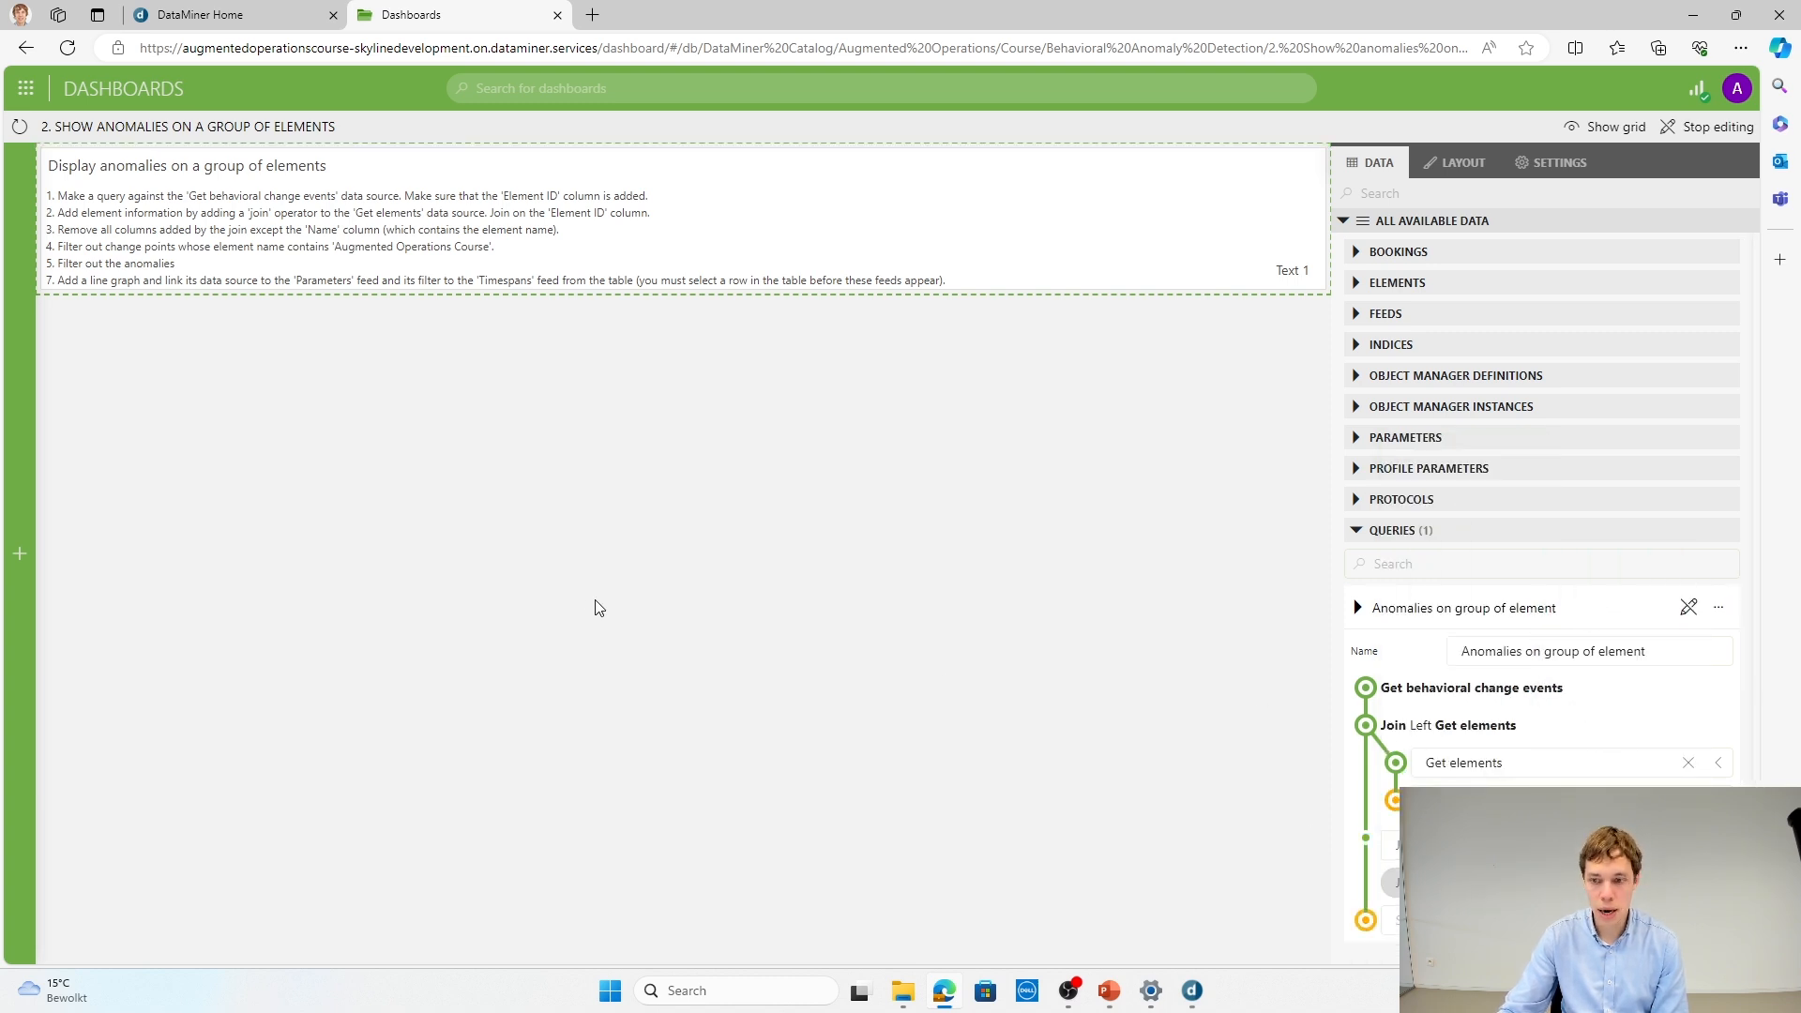
# Step: Place the anomalies query below the instruction text, enlarge it to full dashboard width, and visualize it as a table
pyautogui.moveTo(1371, 609); pyautogui.dragTo(39, 348)
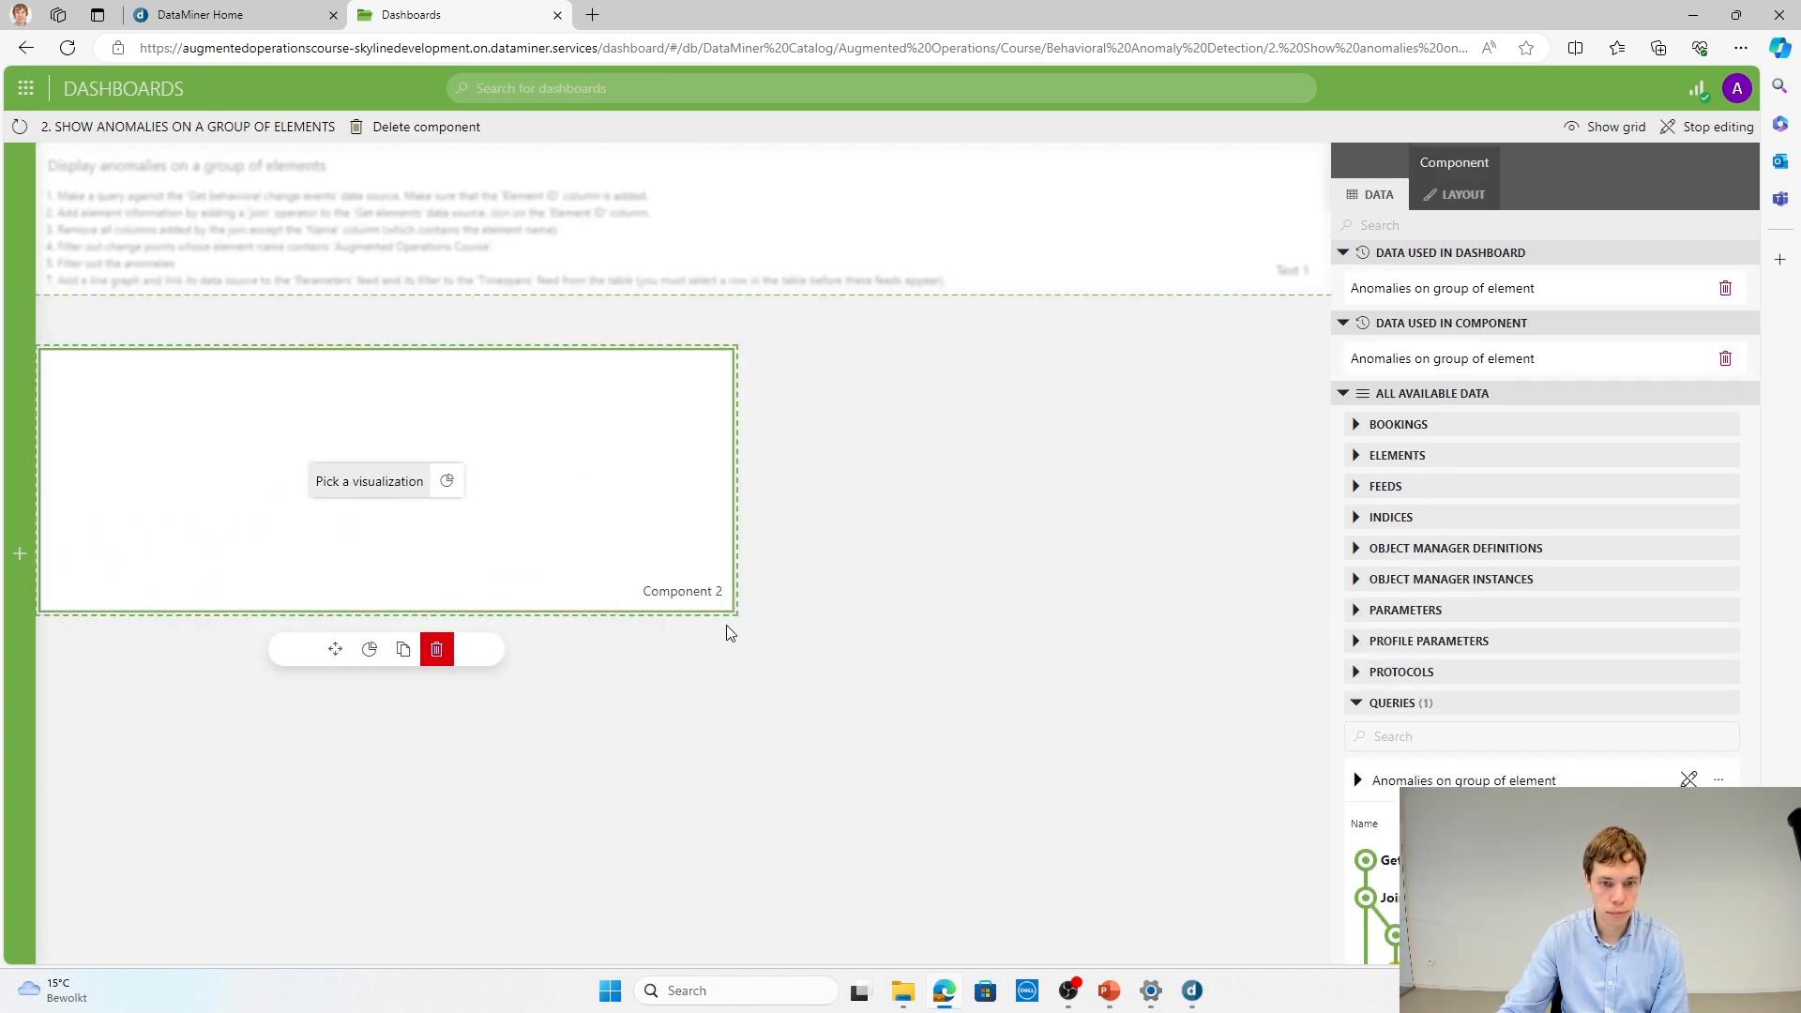
pyautogui.moveTo(734, 611); pyautogui.dragTo(1318, 727)
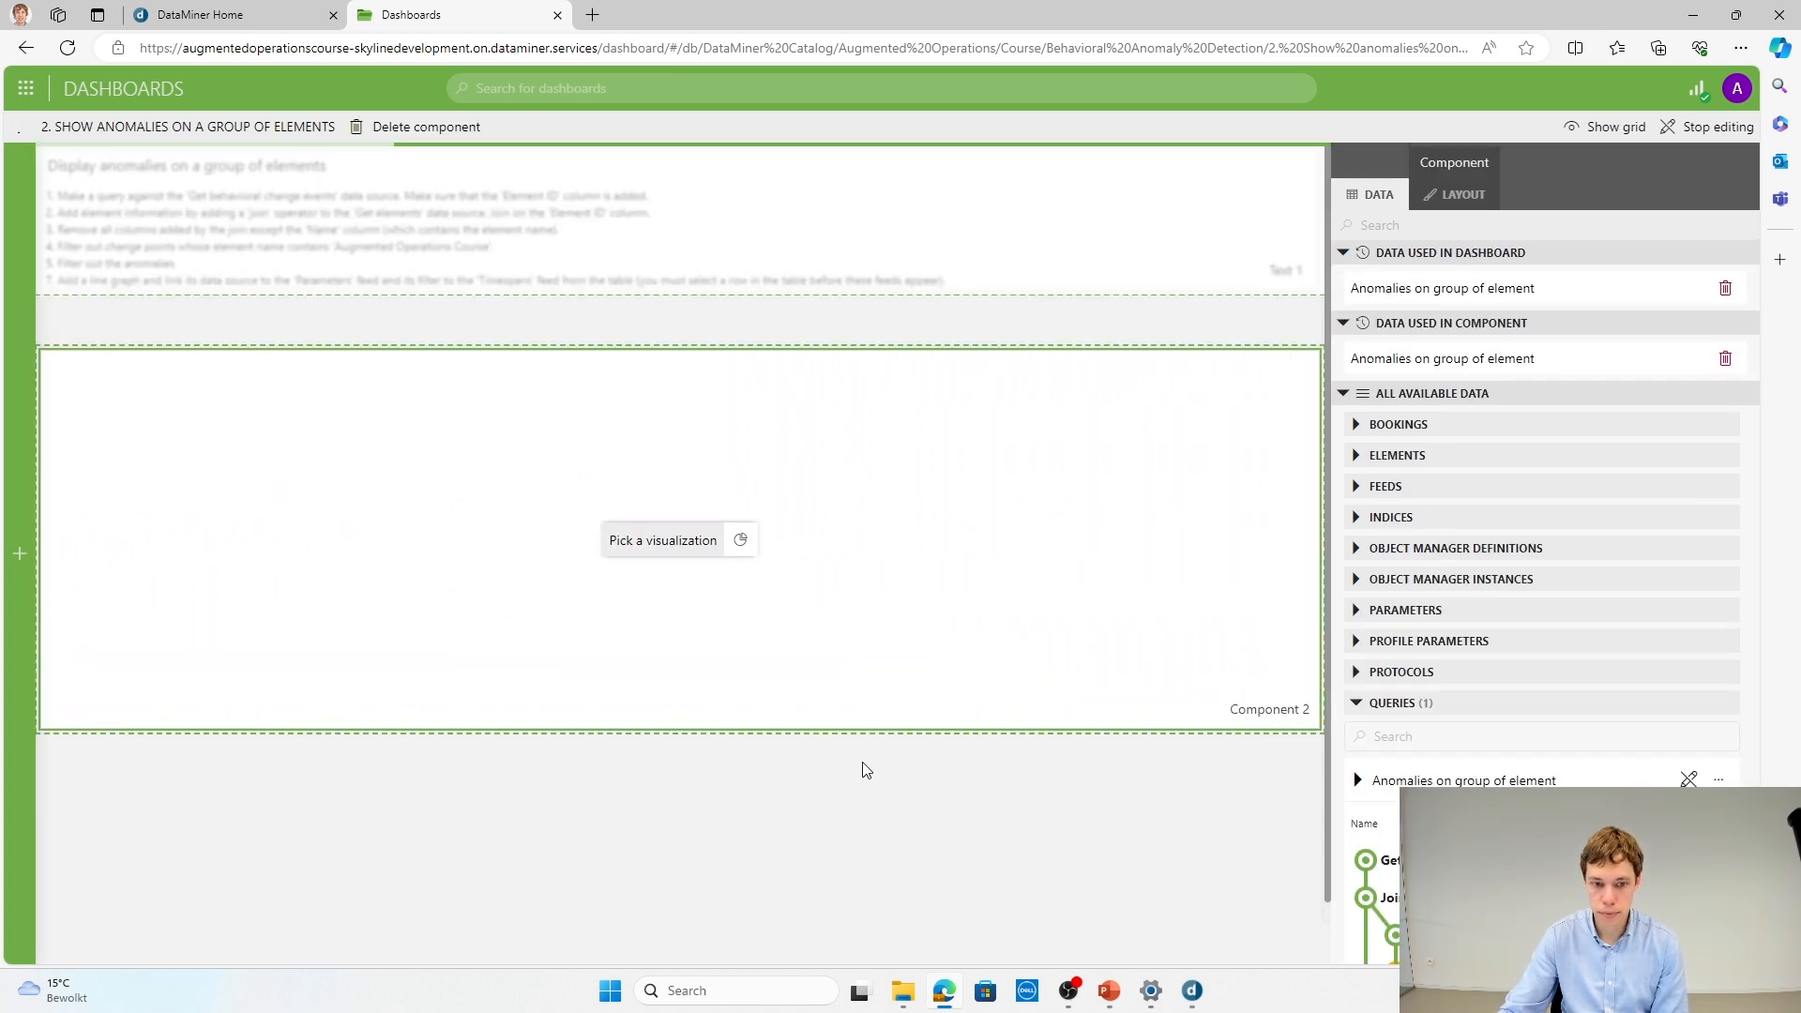
pyautogui.click(740, 543)
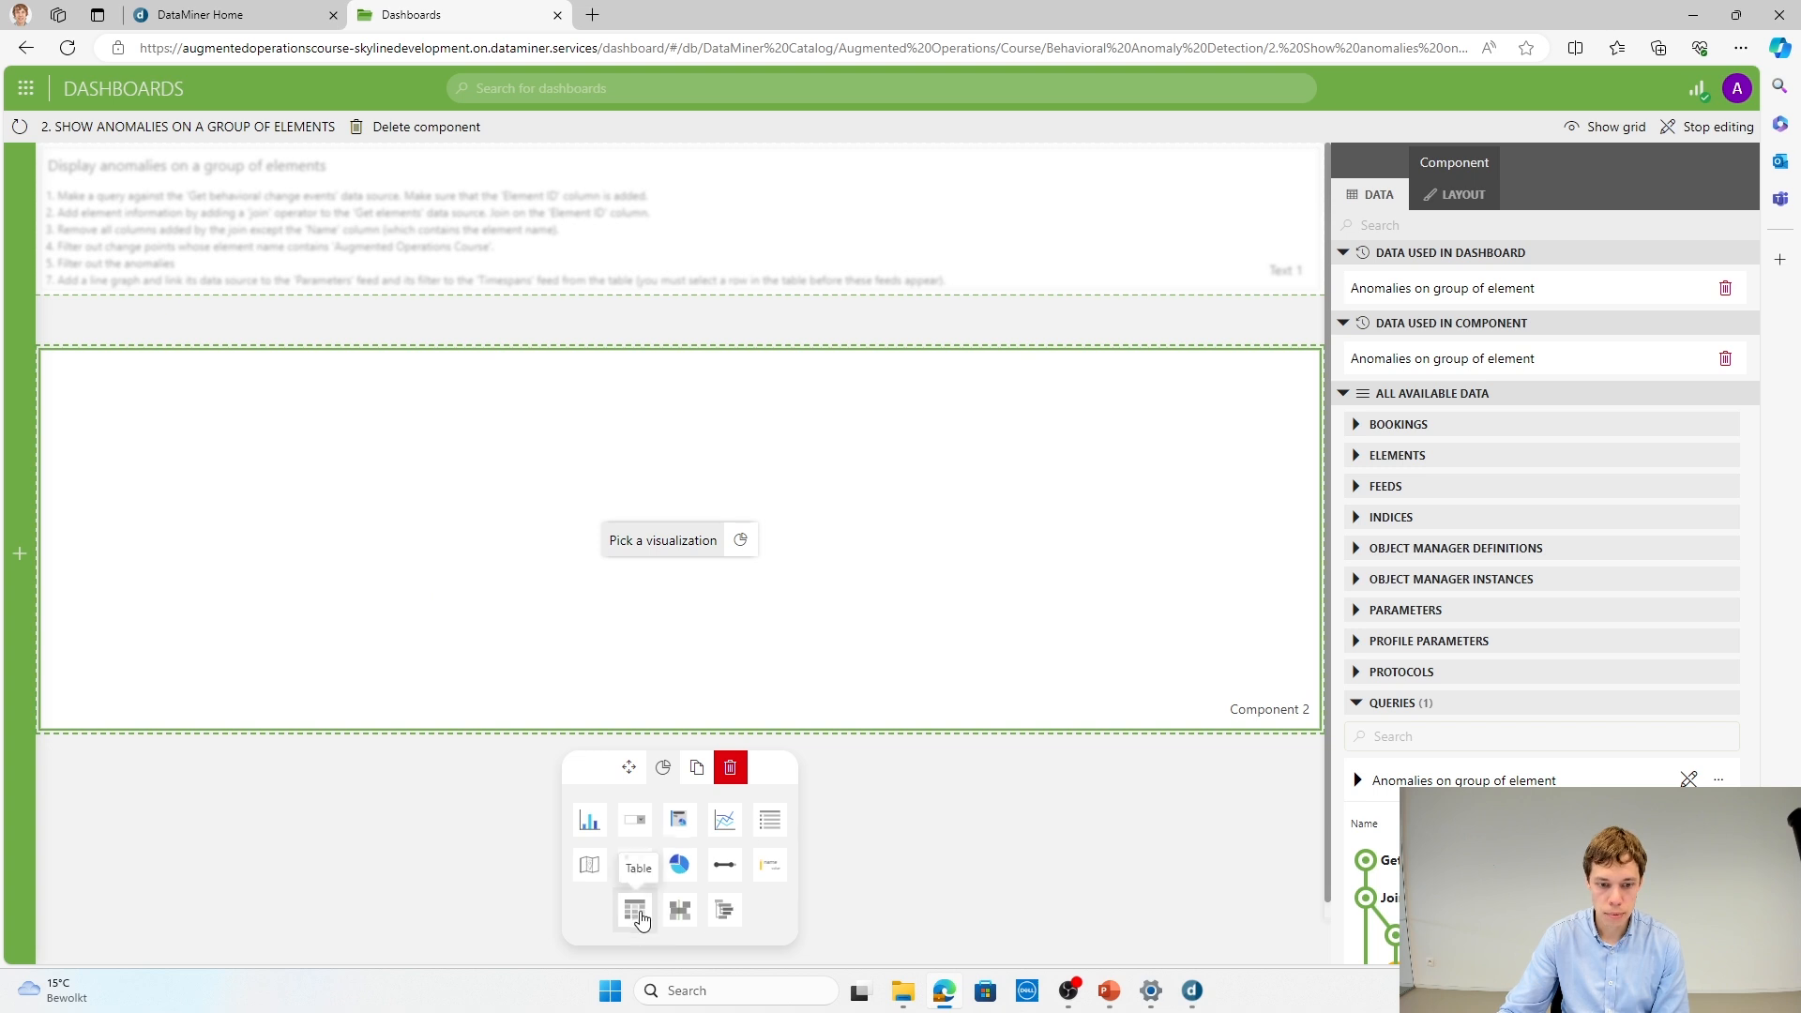
pyautogui.click(638, 915)
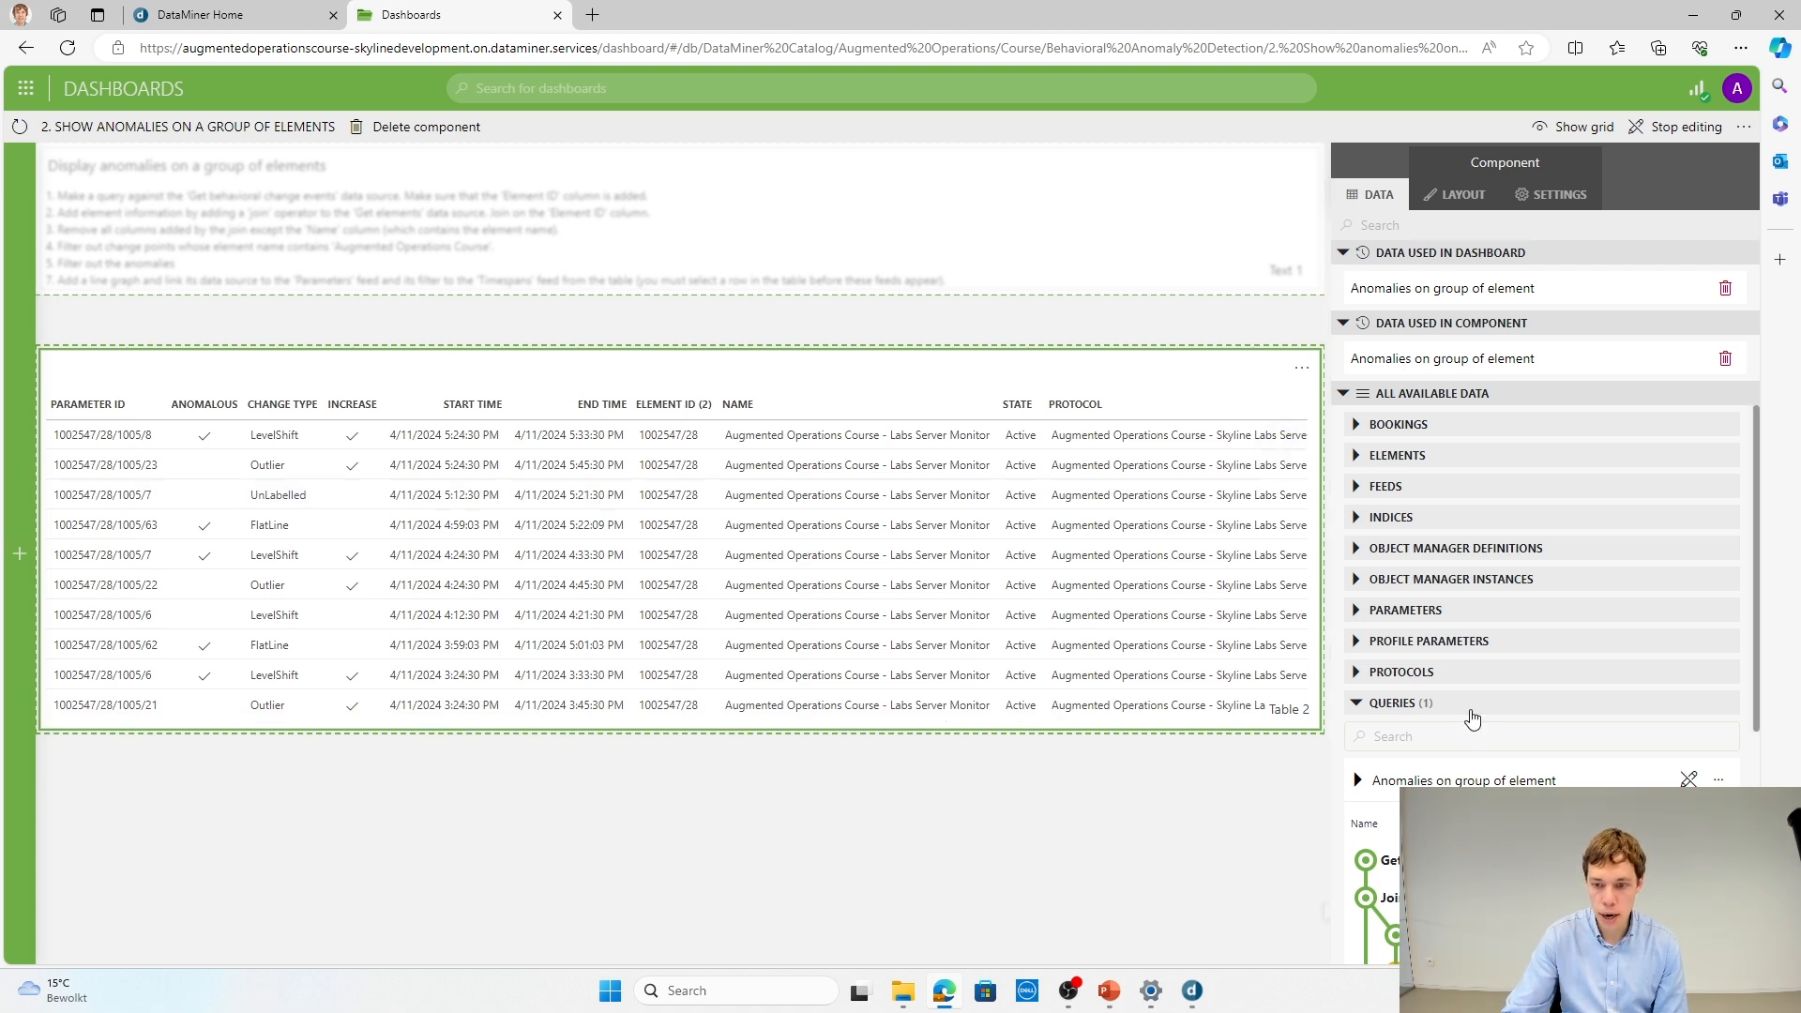
# Step: Add a Select operator to the query that excludes Element ID (2), State, Protocol, AlarmTemplate, TrendTemplate and PollingIP but keeps Name
pyautogui.scroll(-3, 1501, 694)
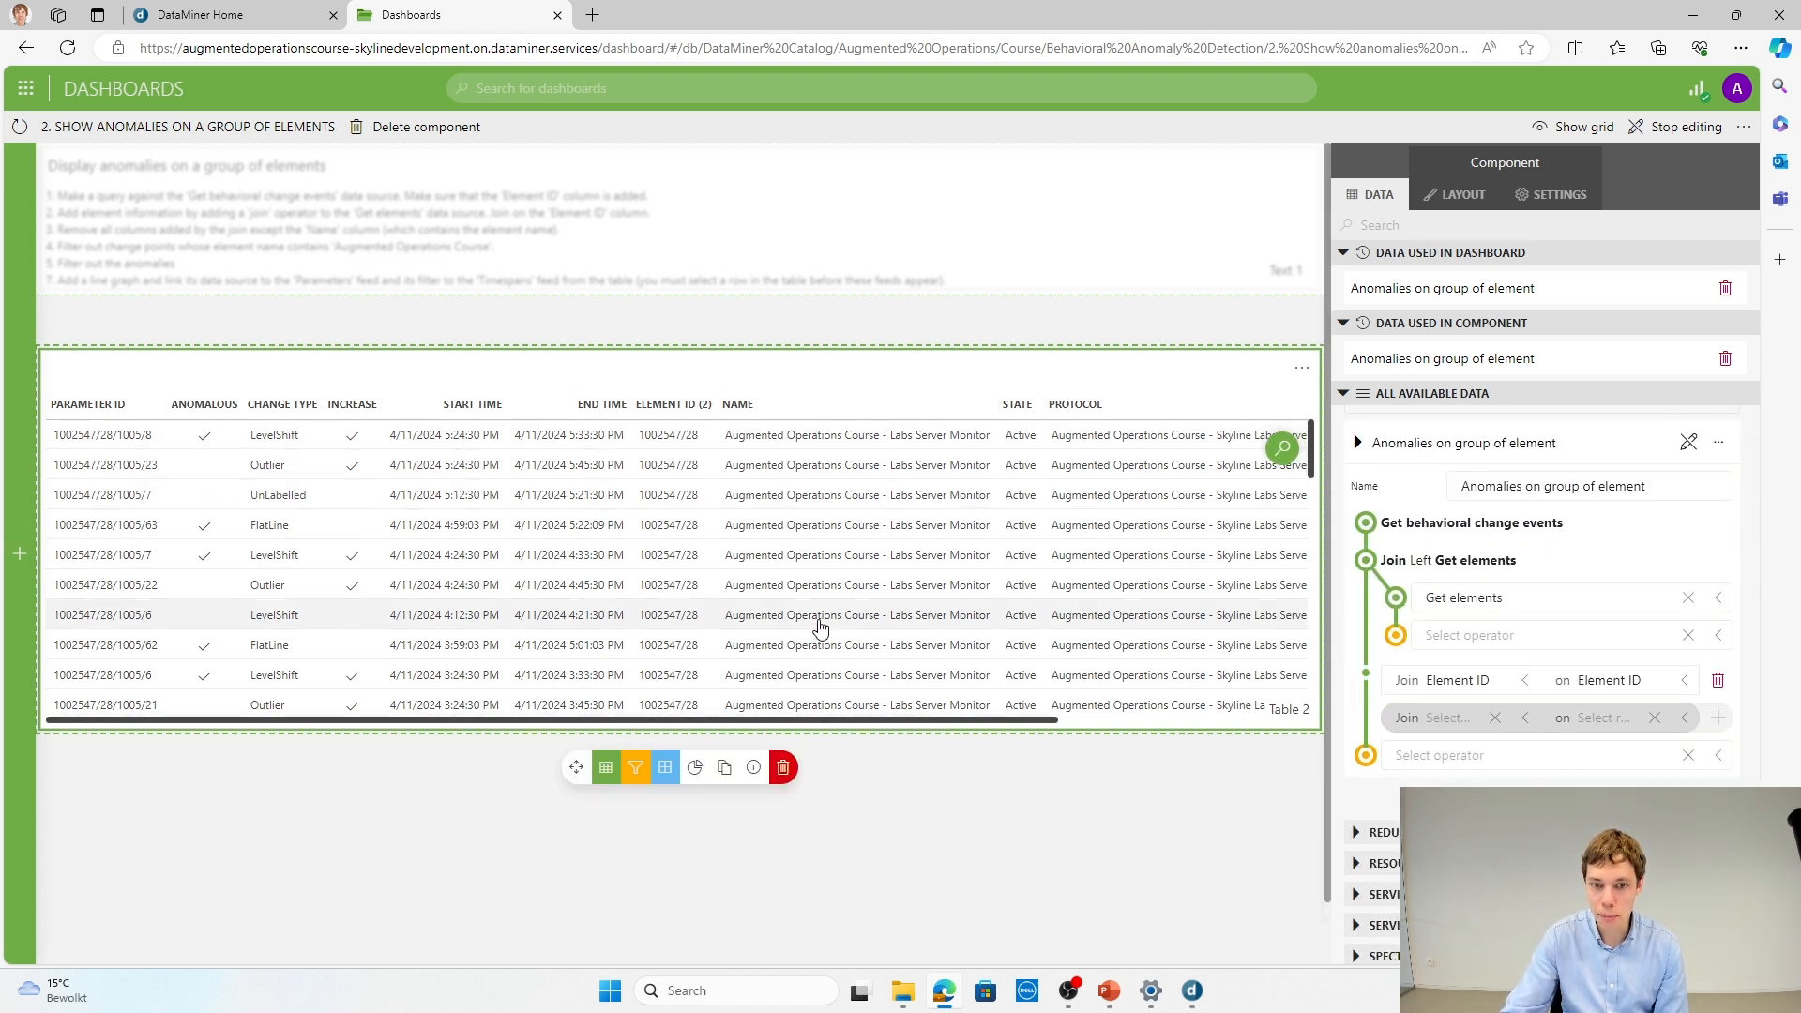
pyautogui.click(1428, 754)
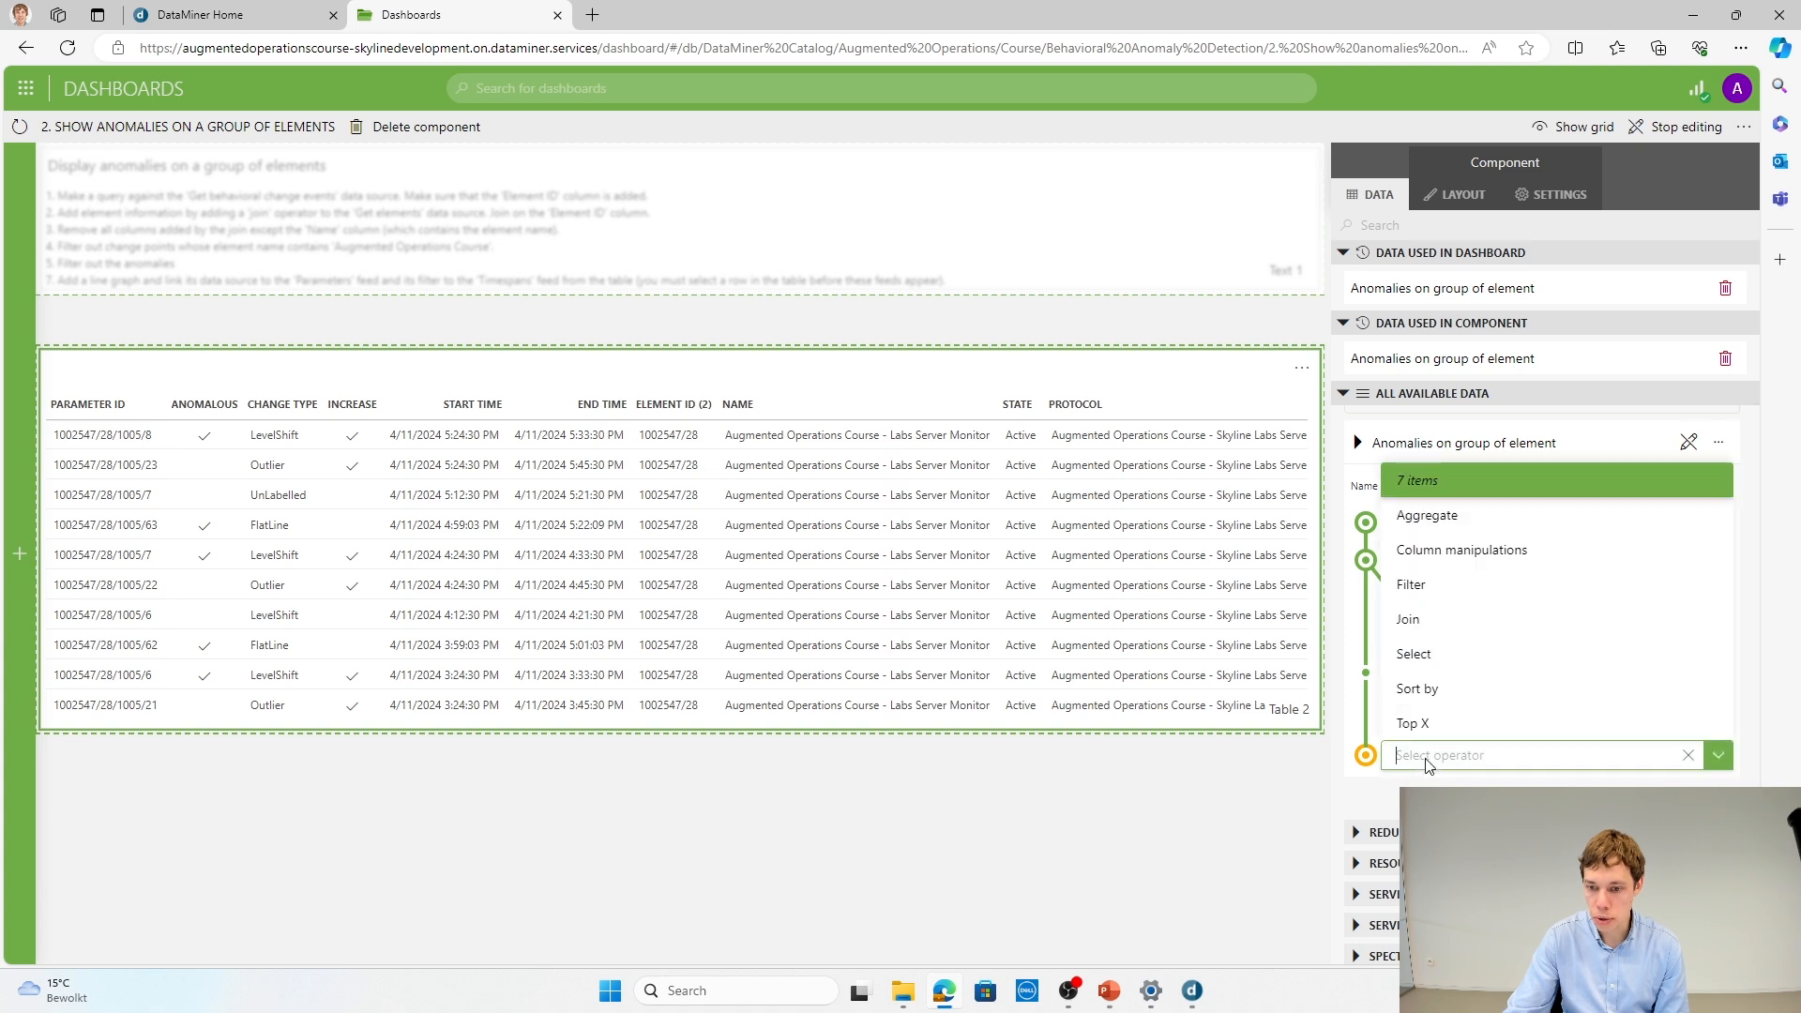
pyautogui.click(1439, 654)
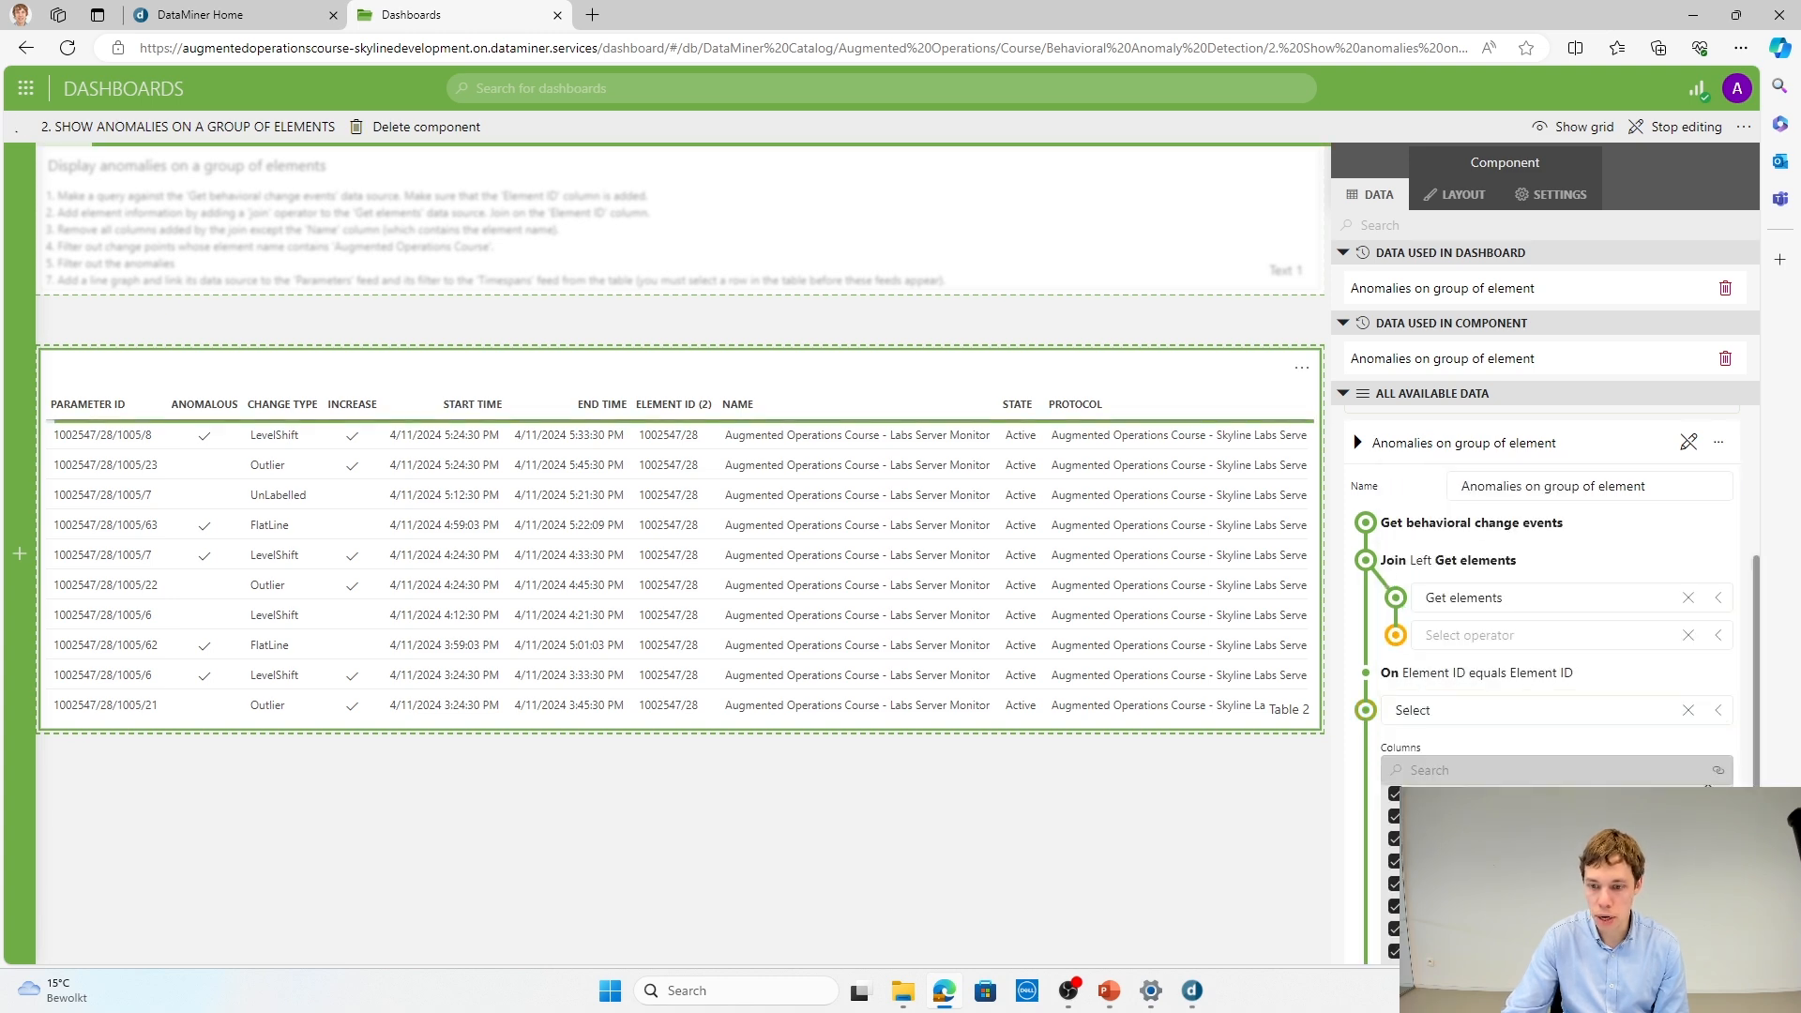
pyautogui.scroll(-1, 1483, 872)
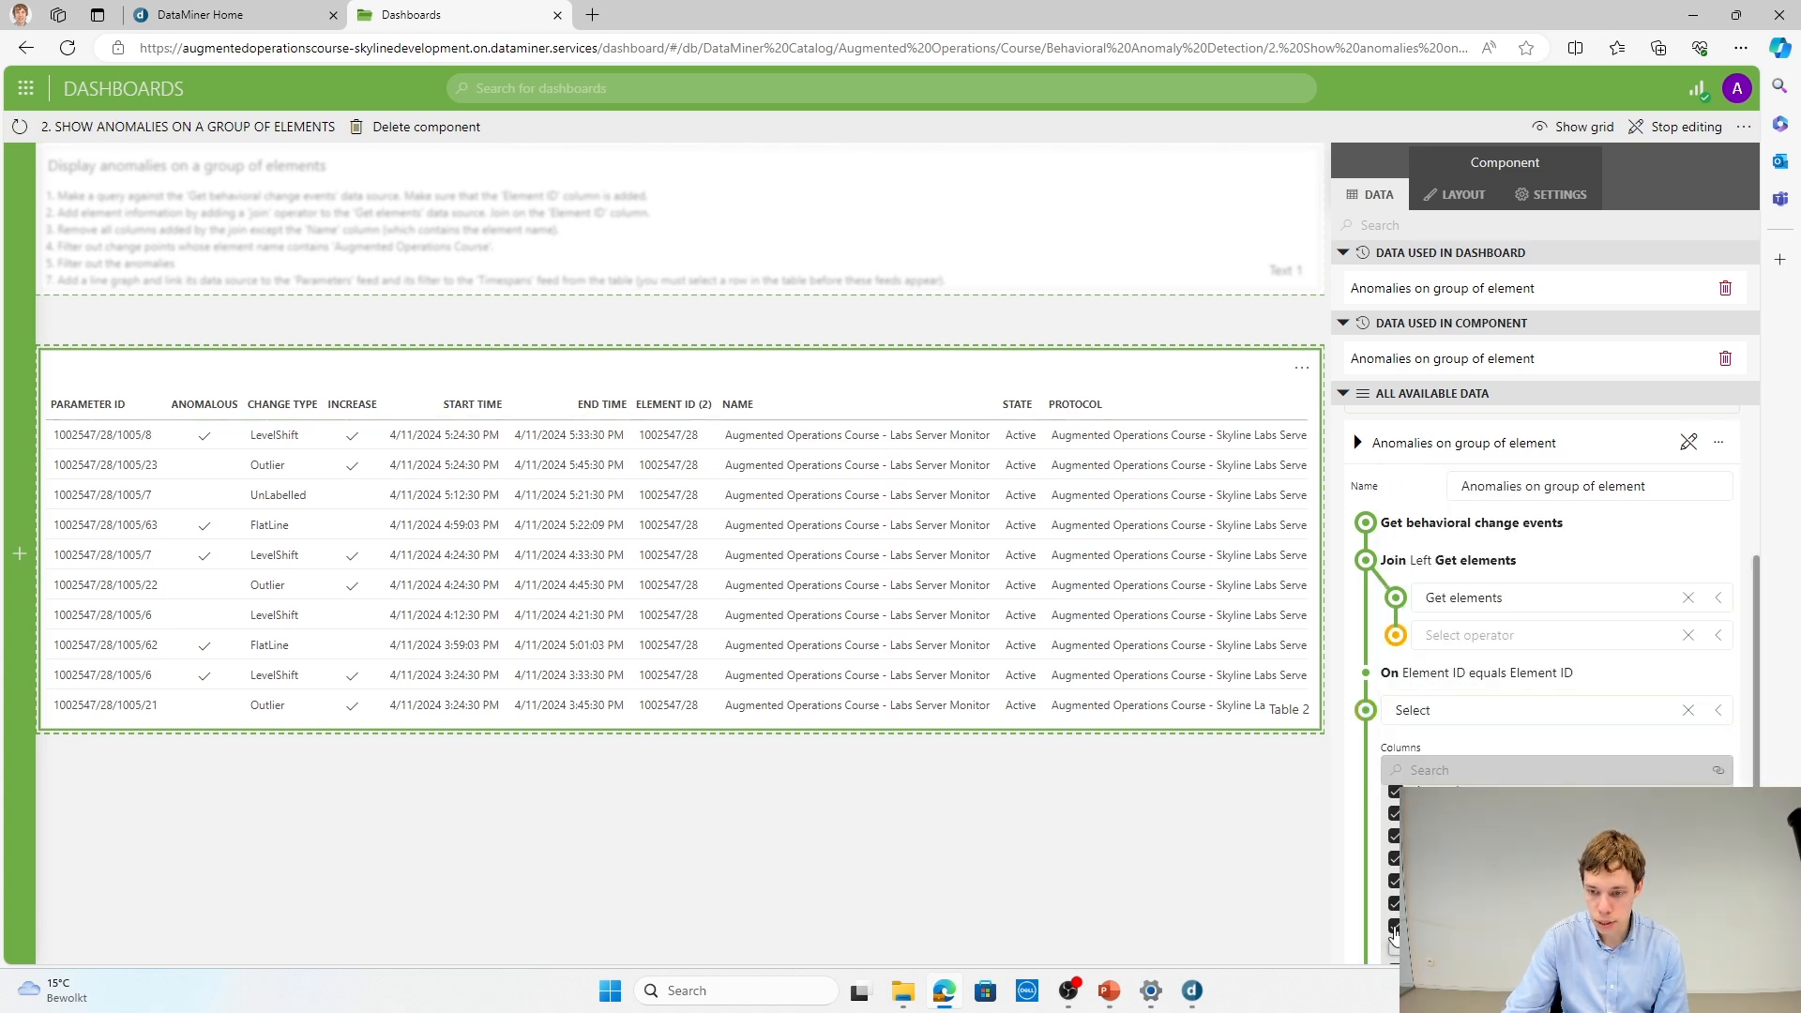
pyautogui.click(1394, 814)
pyautogui.click(1394, 857)
pyautogui.scroll(-1, 1398, 872)
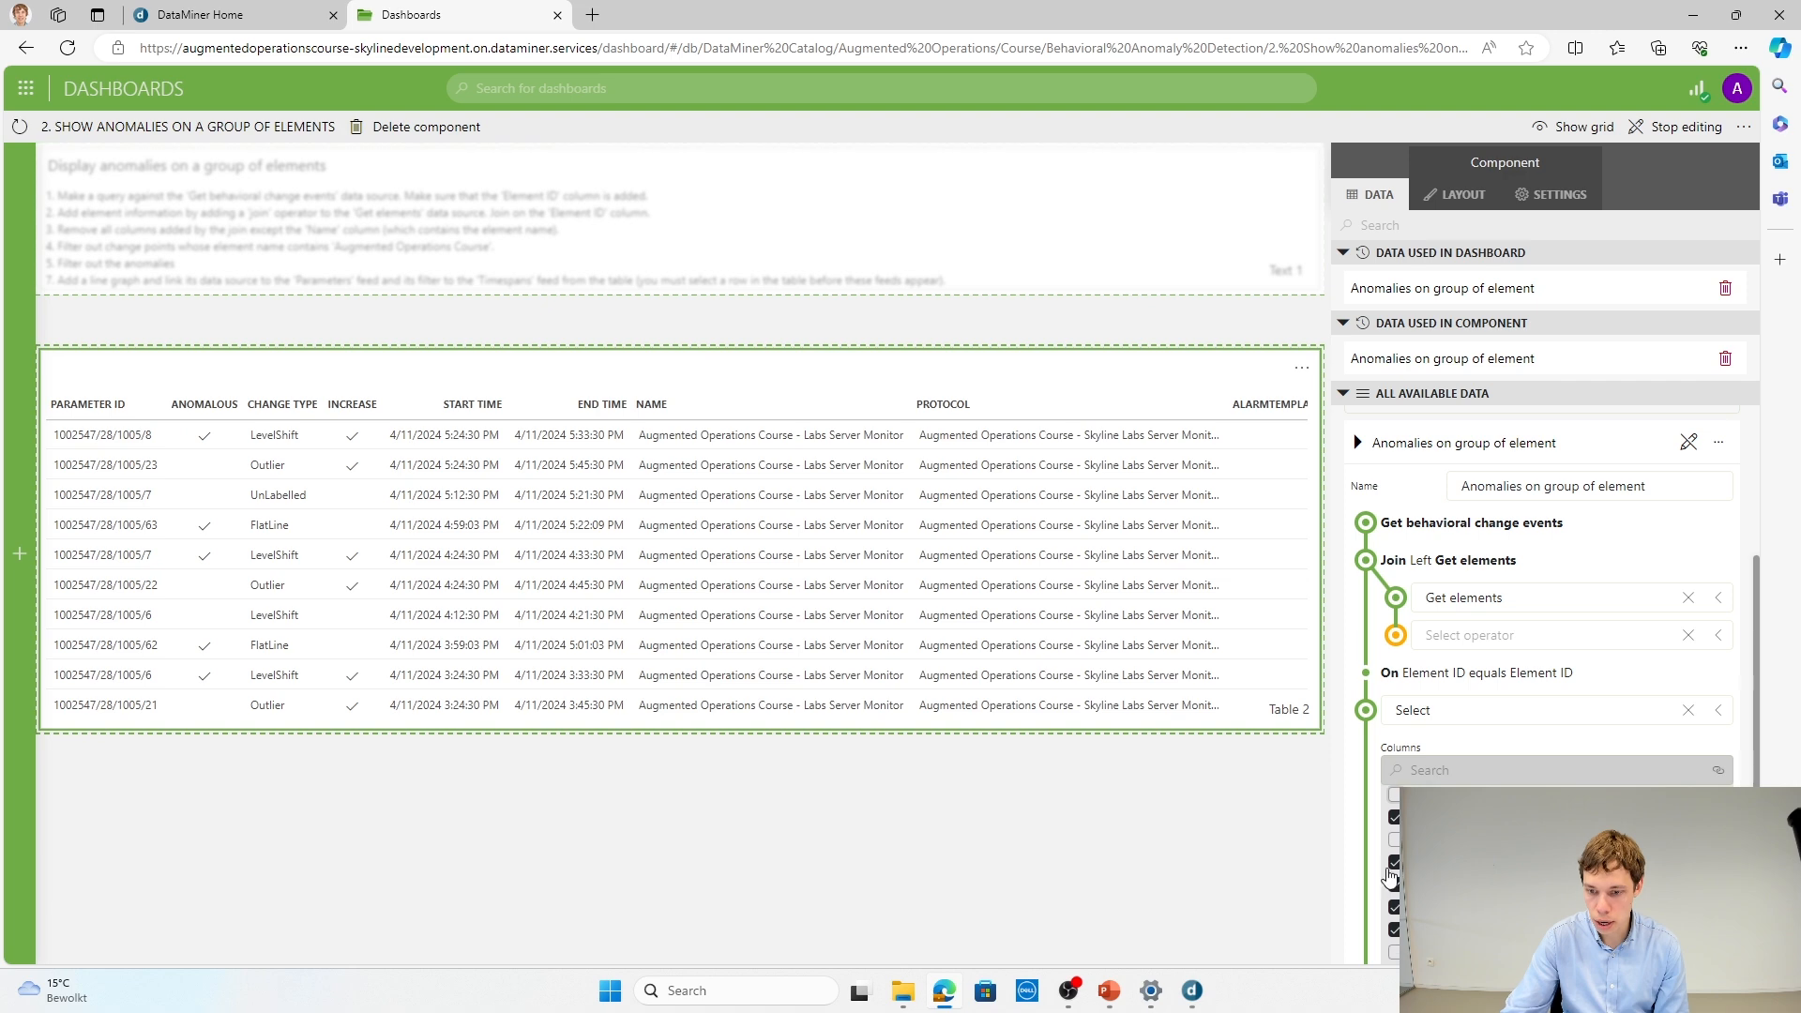
pyautogui.click(1392, 865)
pyautogui.click(1393, 884)
pyautogui.click(1394, 907)
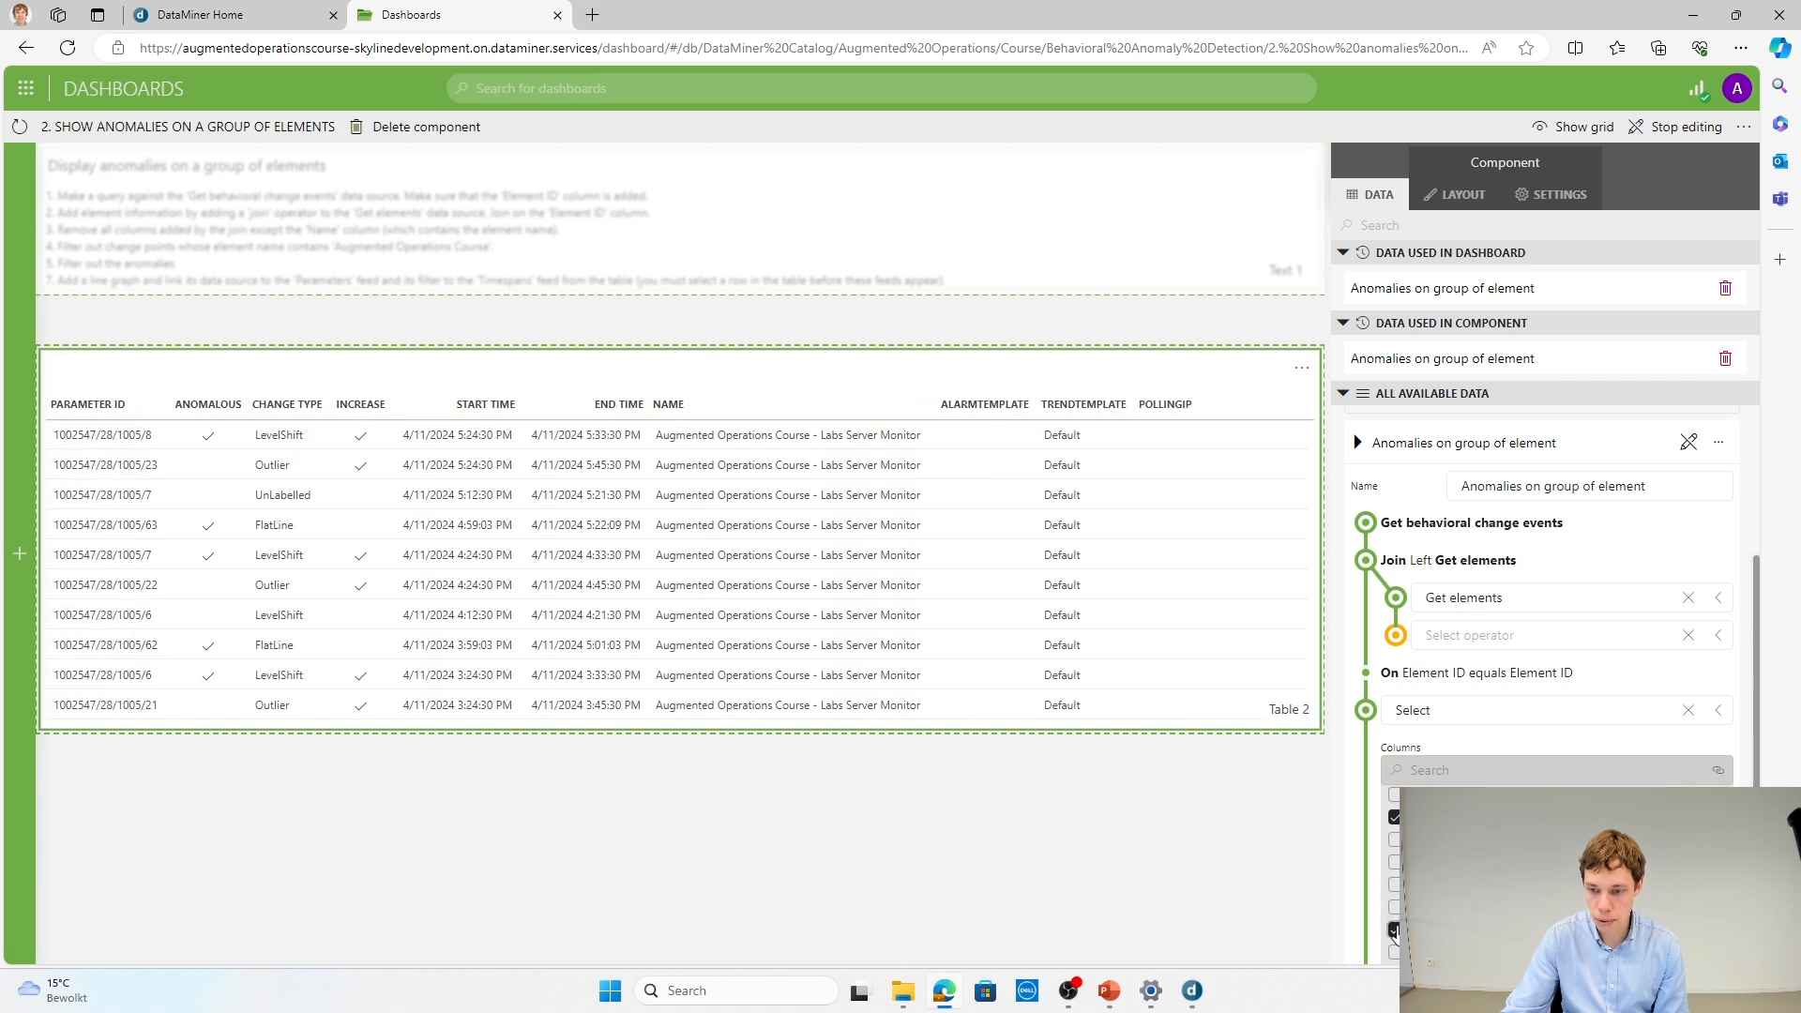
pyautogui.click(1394, 929)
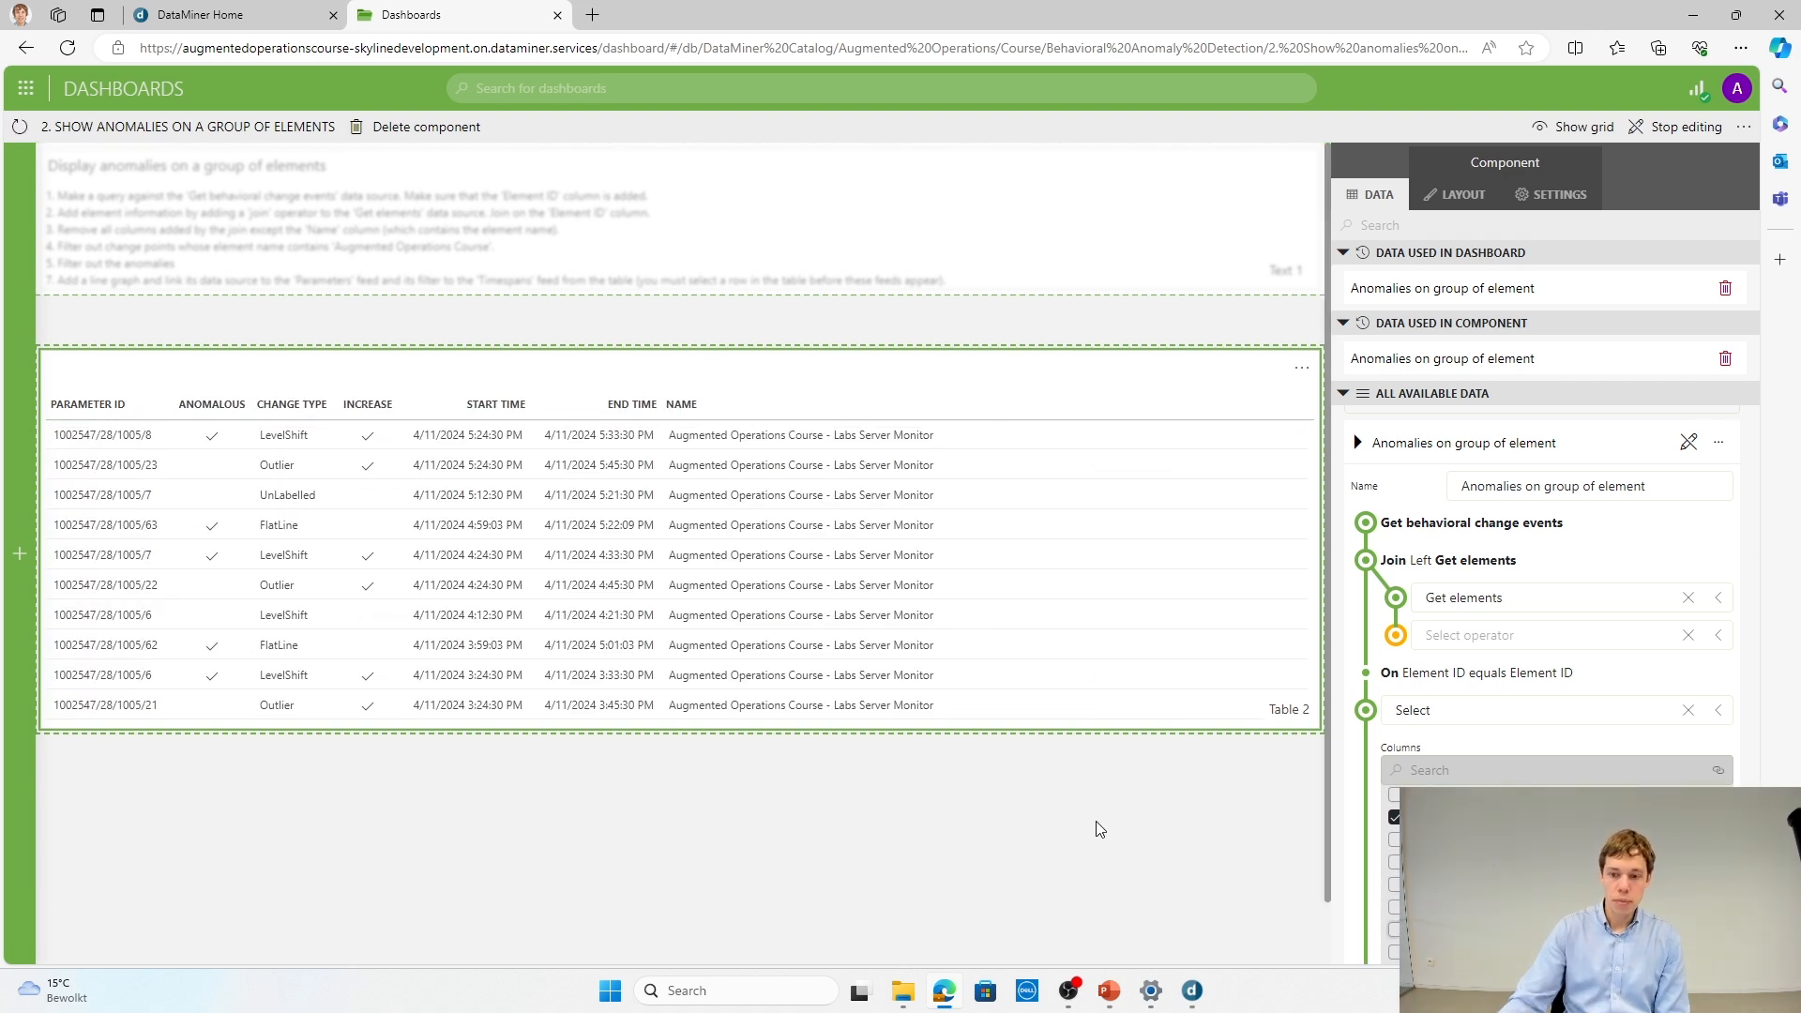
# Step: Add a Filter operator to the query where Name contains "Augmented Operations Course"
pyautogui.scroll(-1, 1360, 734)
pyautogui.scroll(-1, 1360, 739)
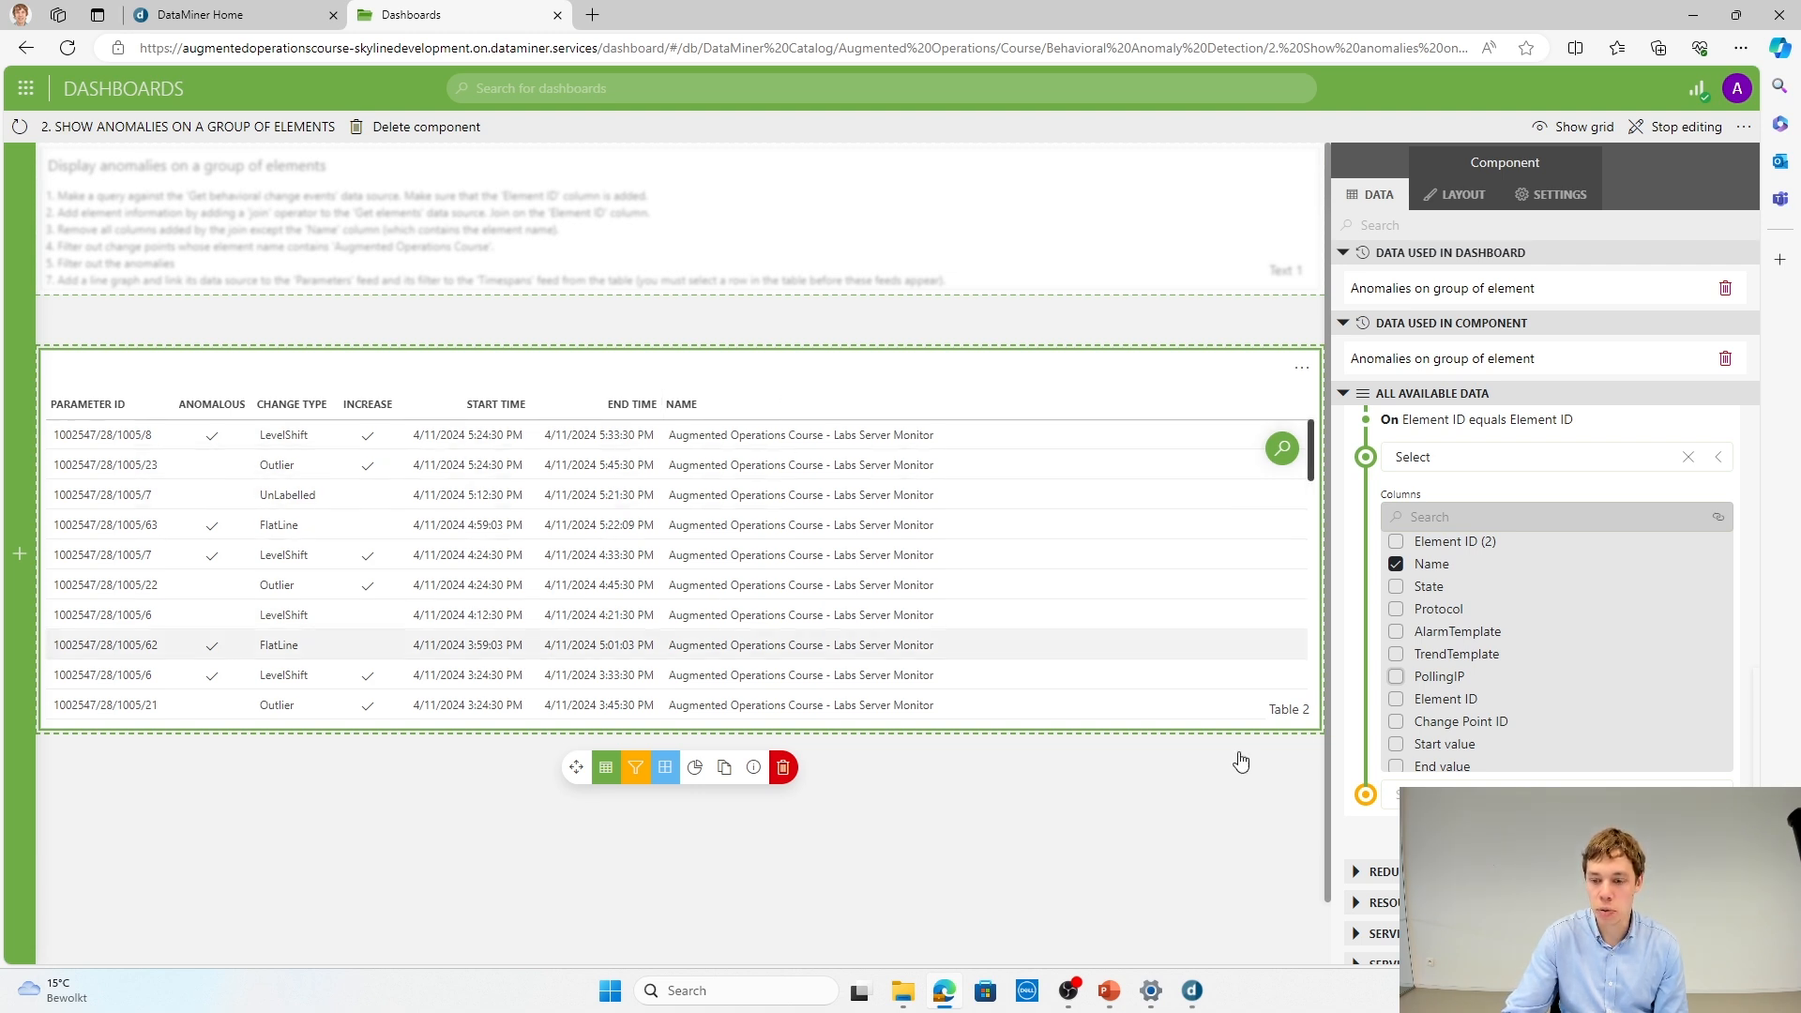
pyautogui.click(1436, 794)
pyautogui.click(1445, 640)
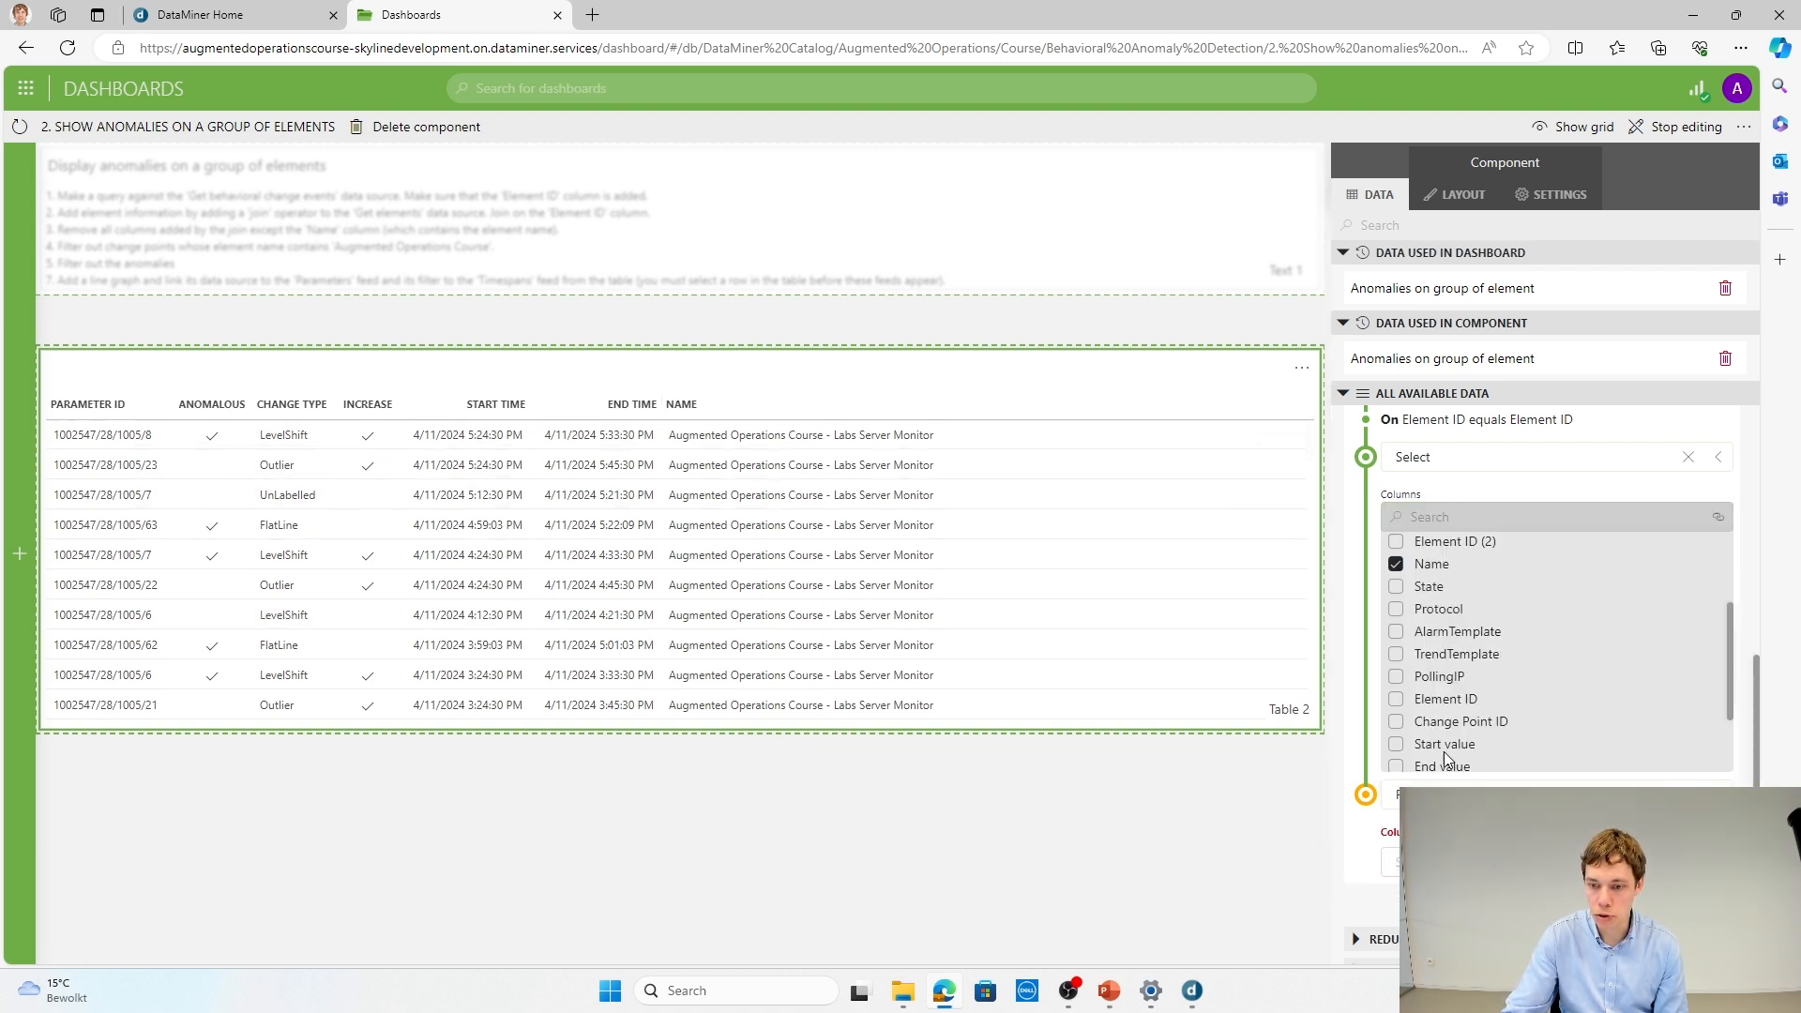
pyautogui.click(1454, 861)
pyautogui.click(1459, 767)
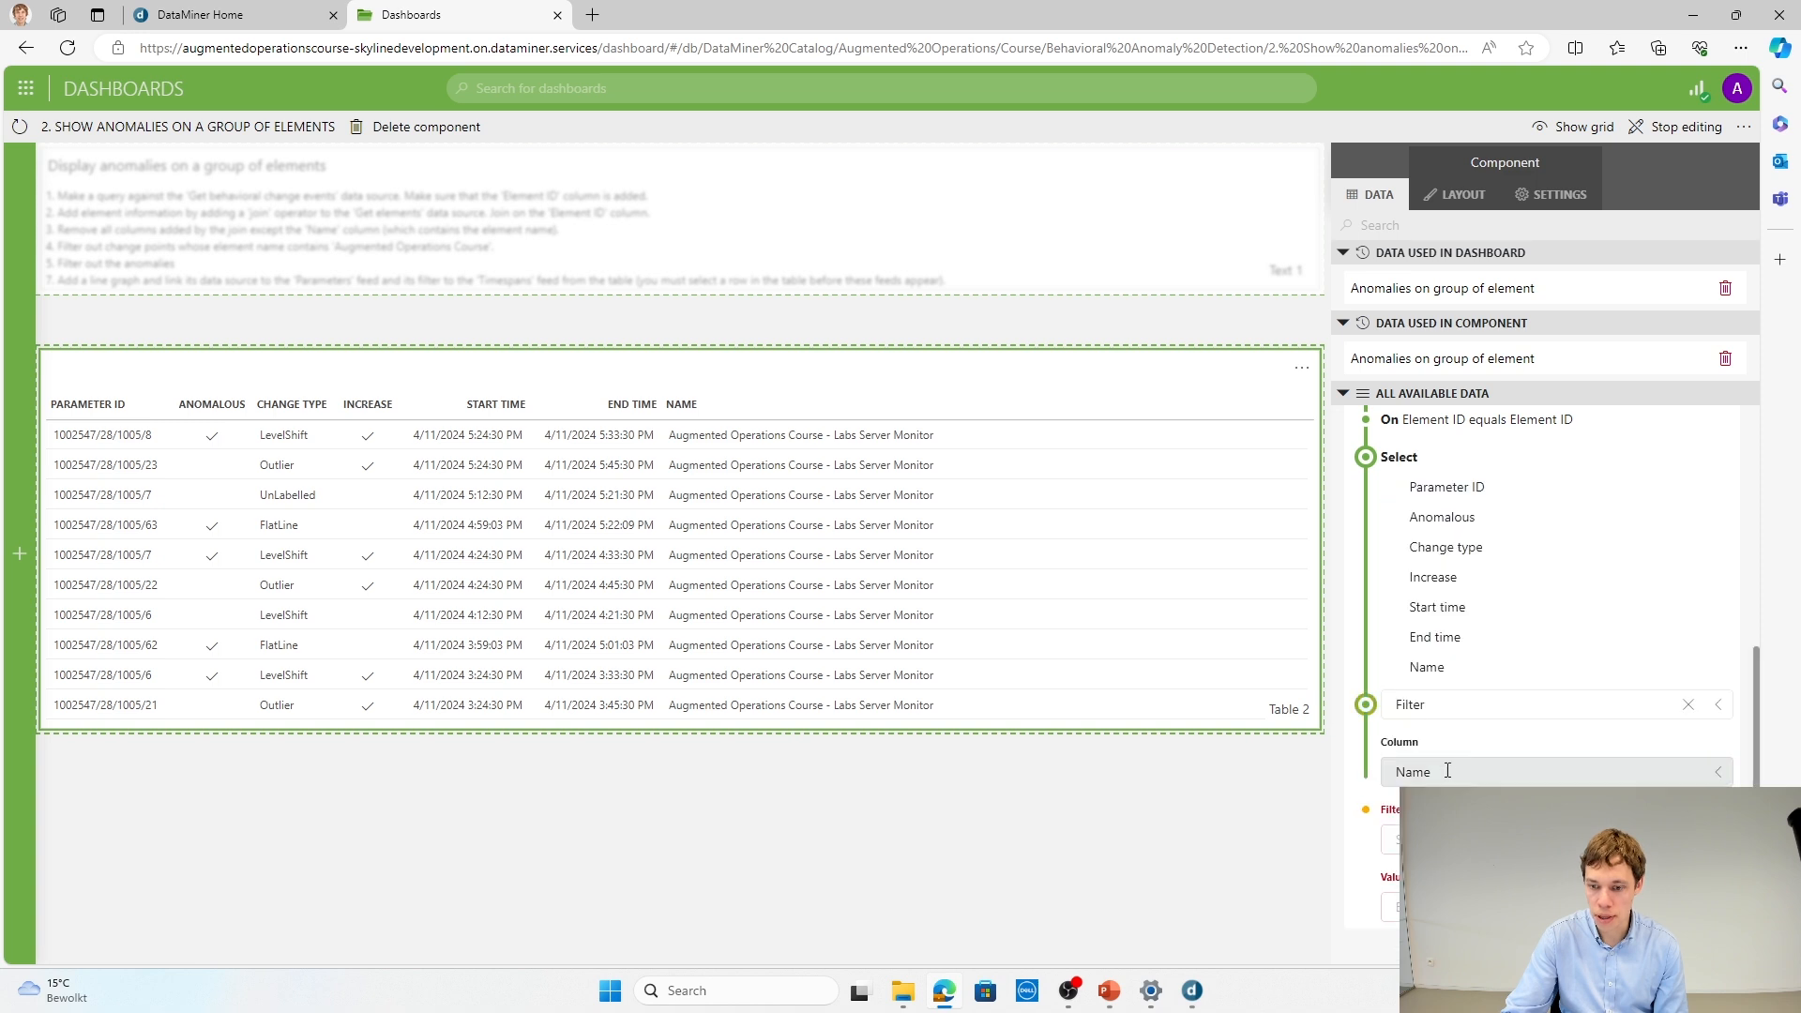
pyautogui.click(1456, 755)
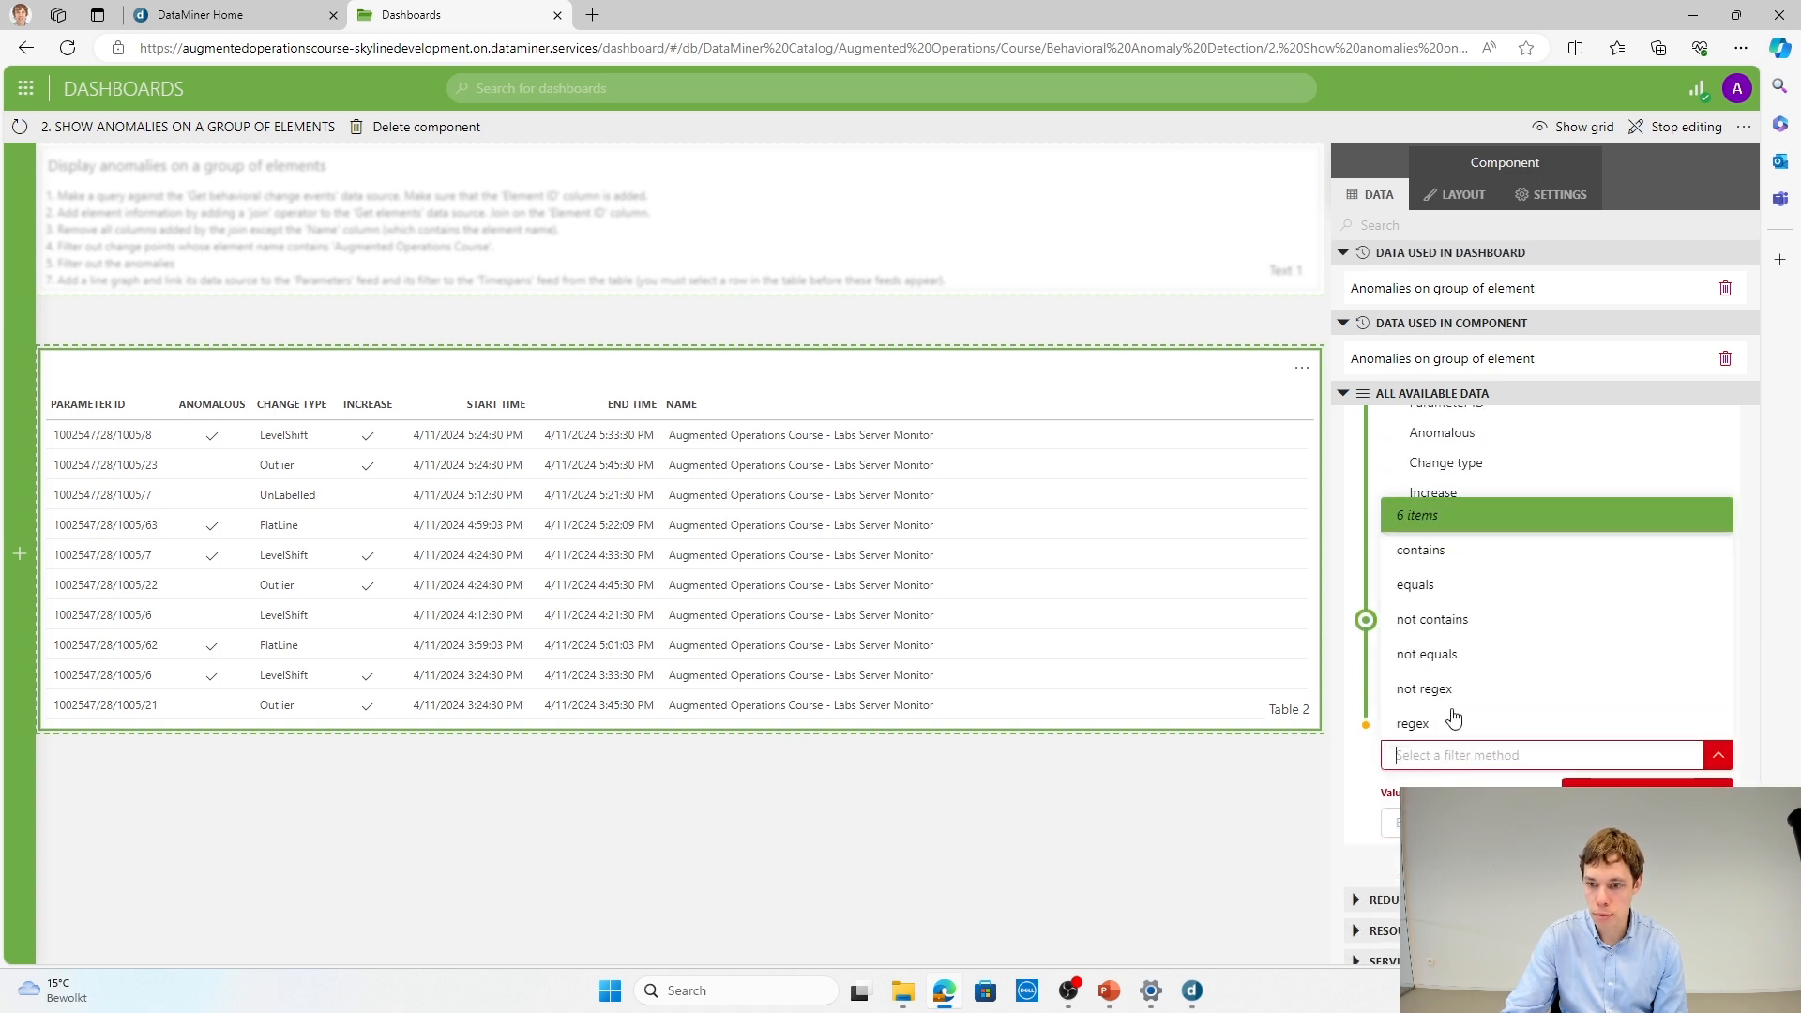
pyautogui.click(1454, 553)
pyautogui.click(1459, 823)
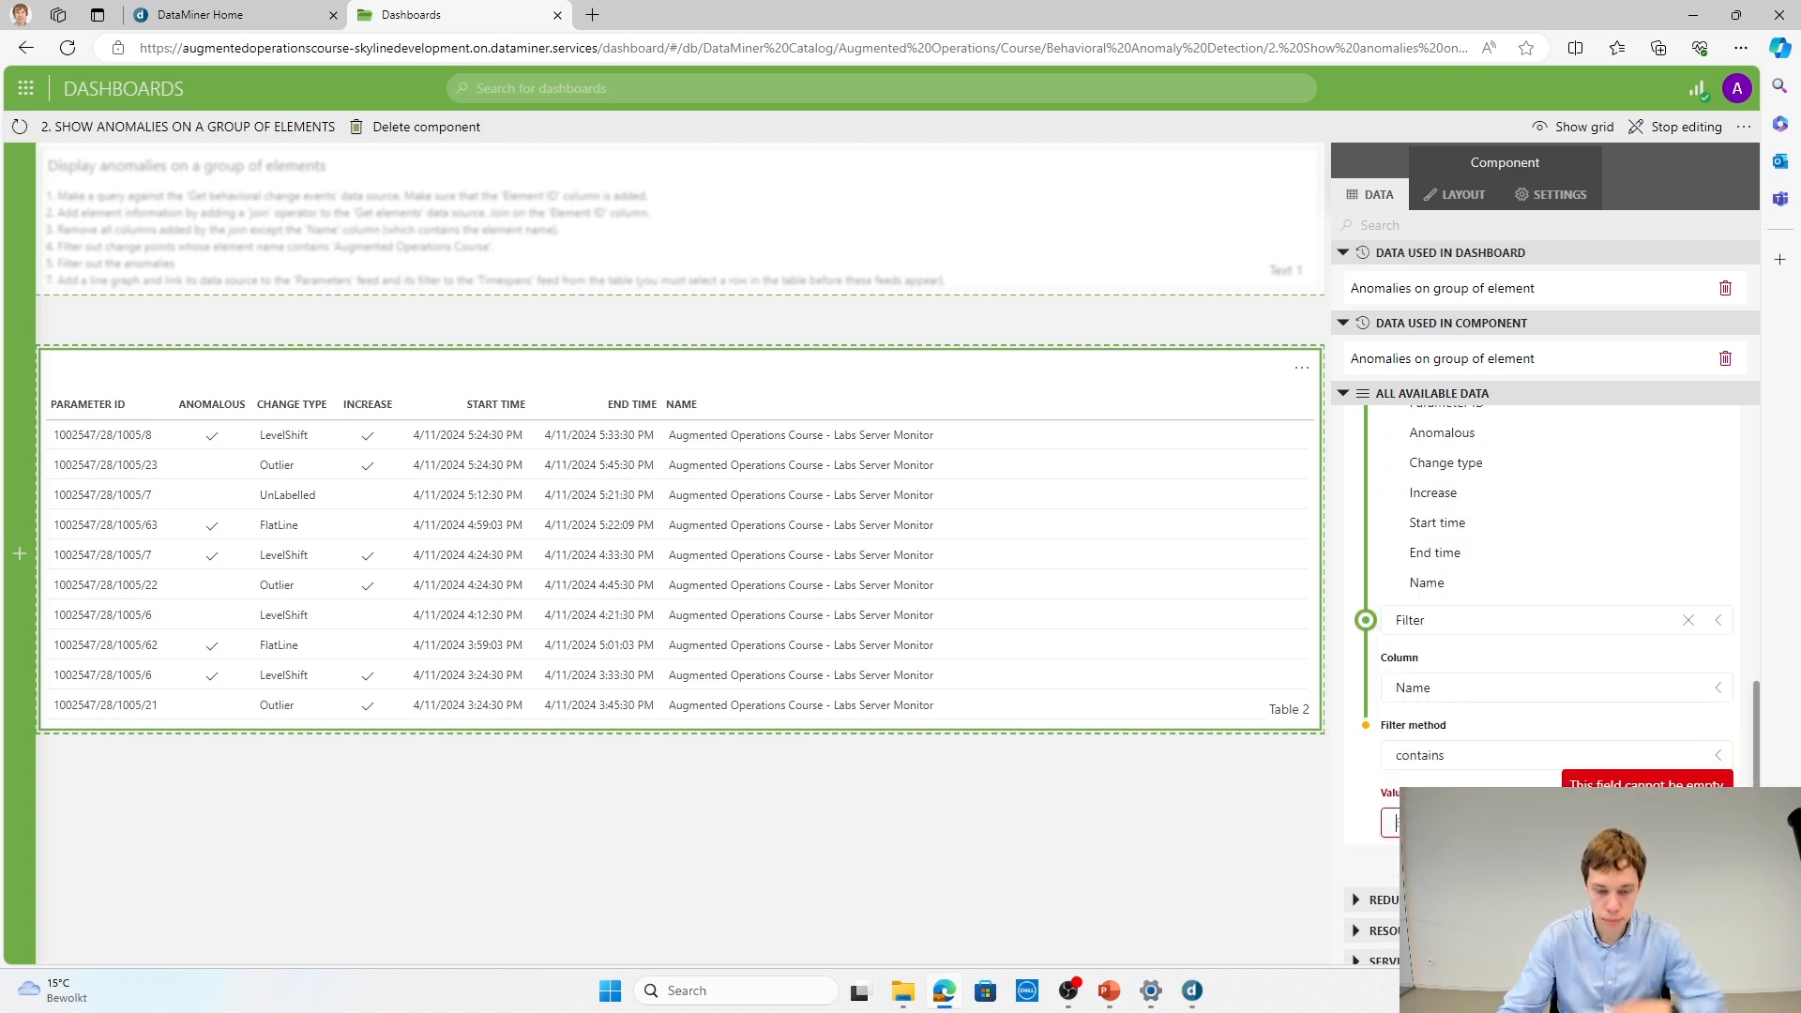
pyautogui.write('A')
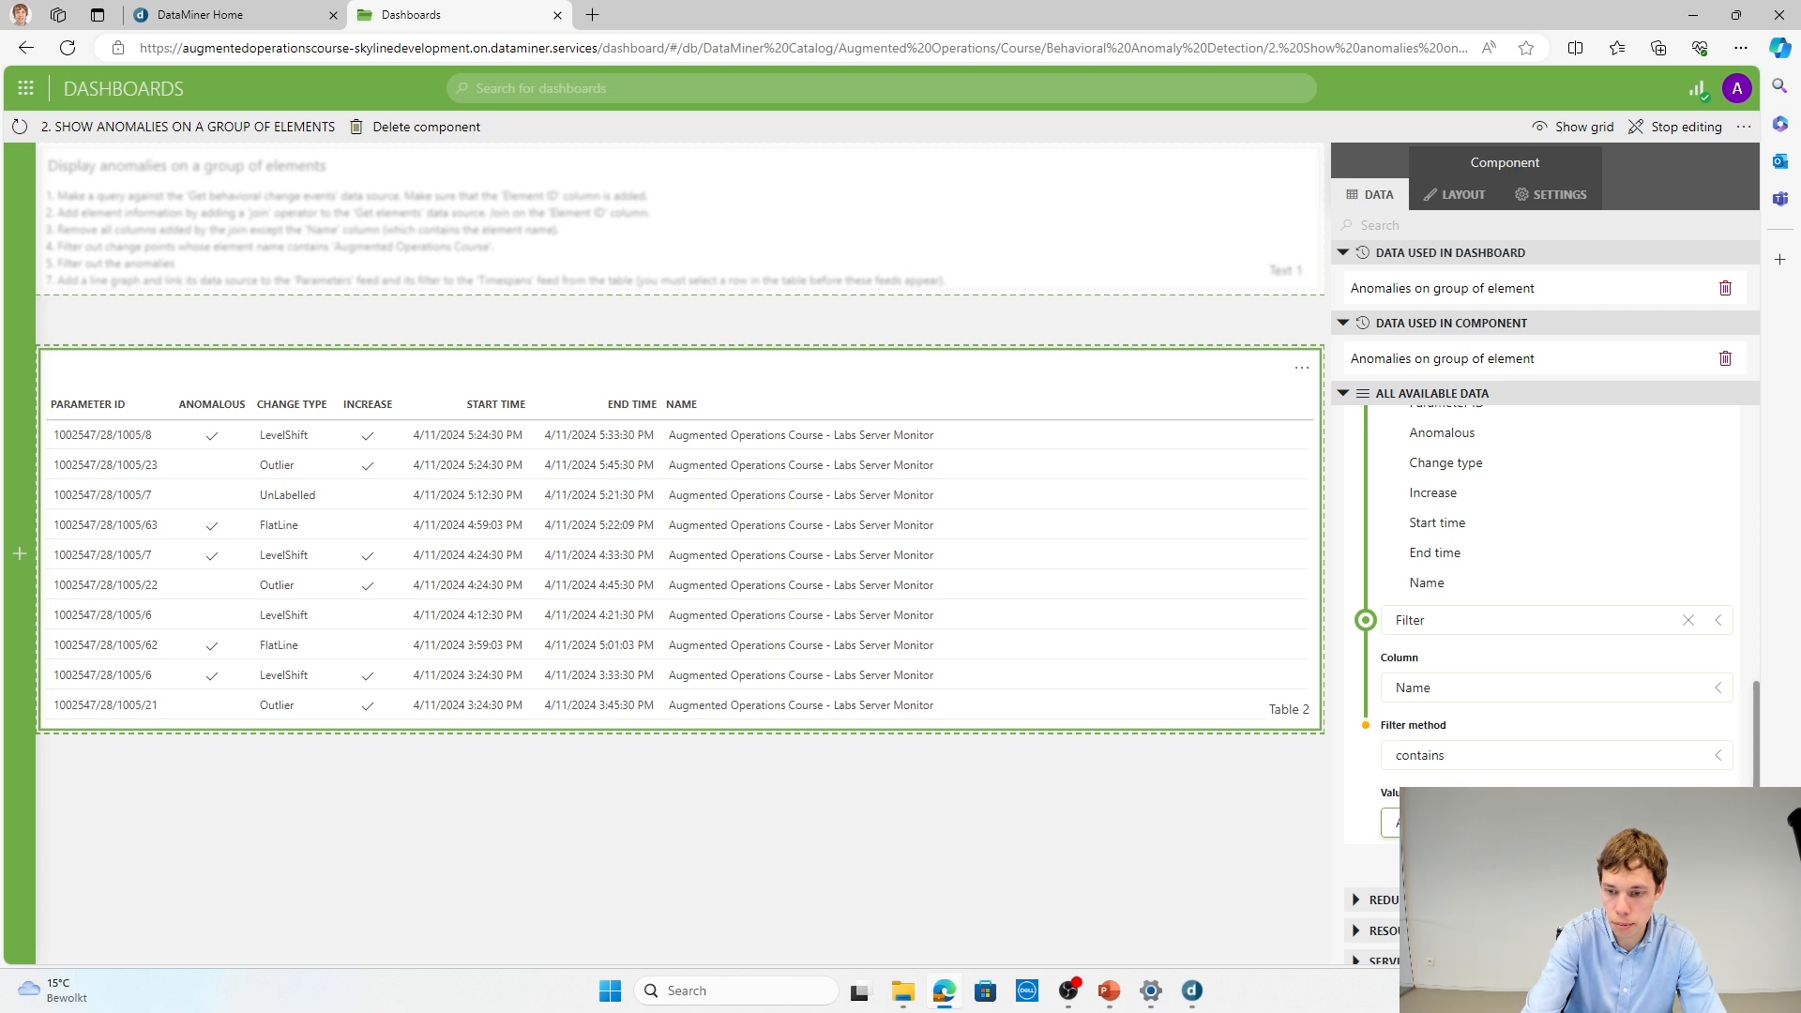
pyautogui.write('ugmented Oper')
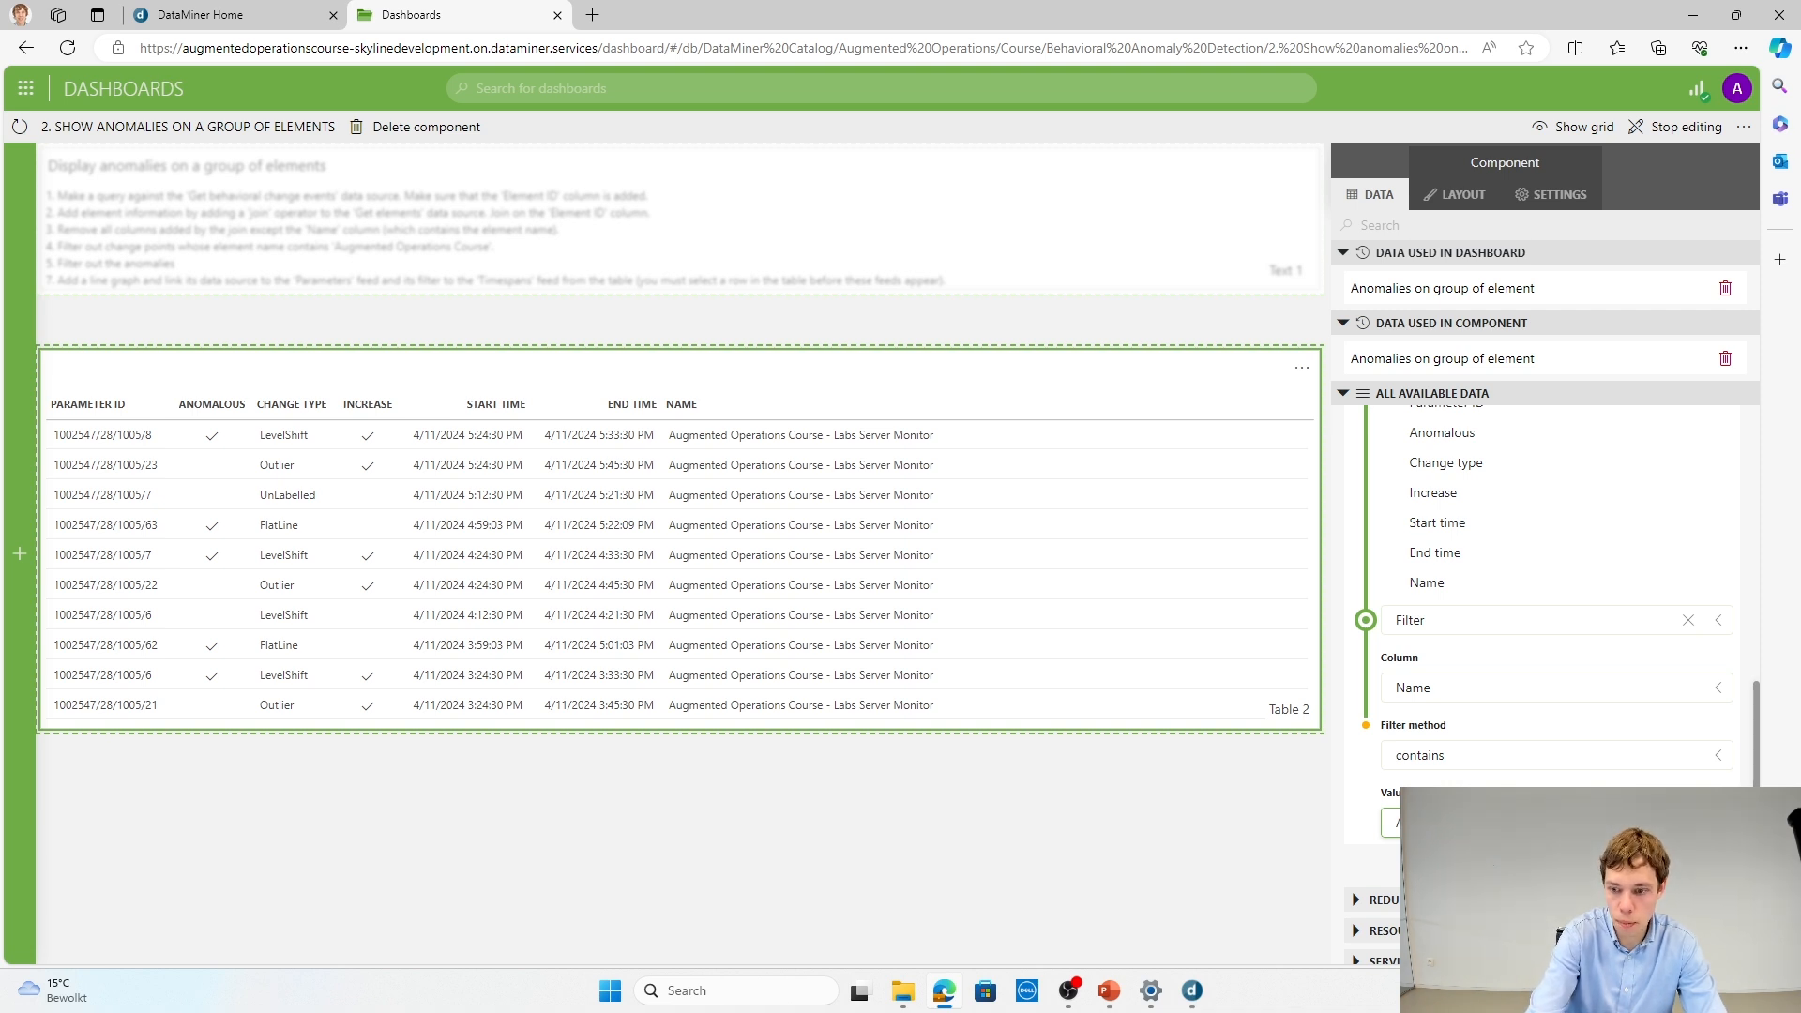
pyautogui.write('ations Course')
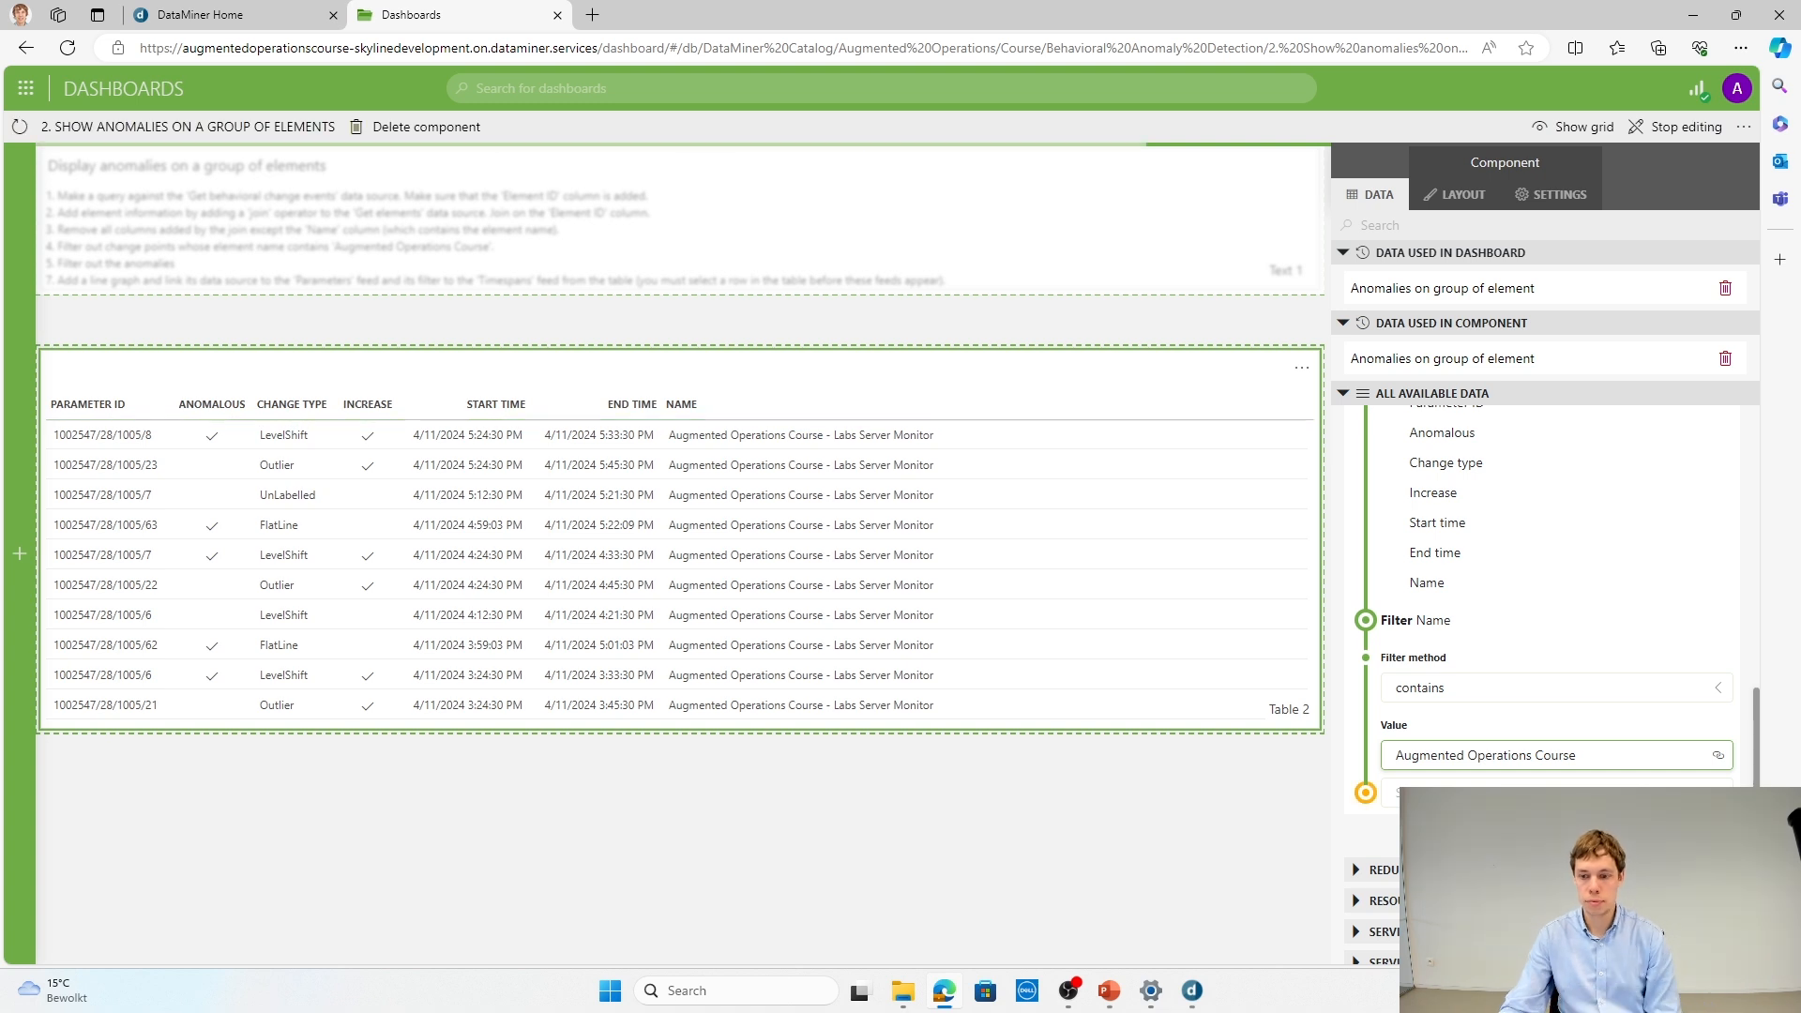
# Step: Add a second Filter operator where Anomalous equals true, with its value enabled
pyautogui.click(1397, 793)
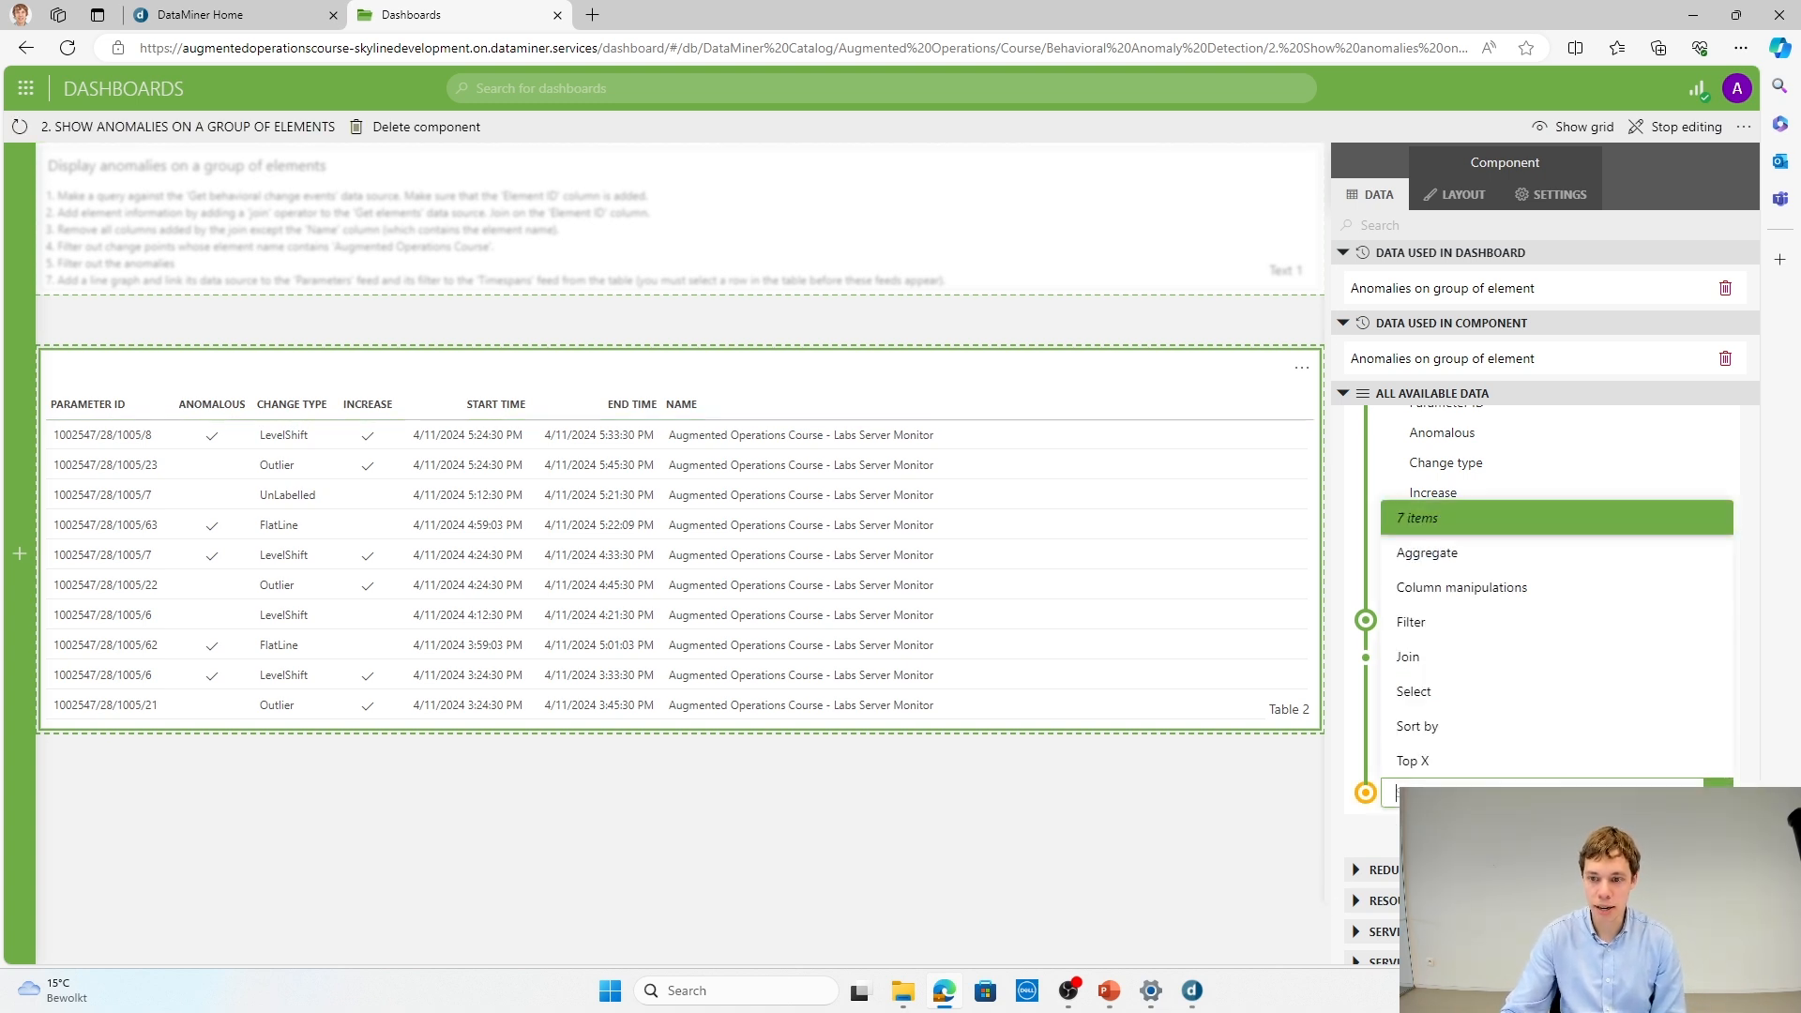
pyautogui.click(1424, 619)
pyautogui.click(1435, 684)
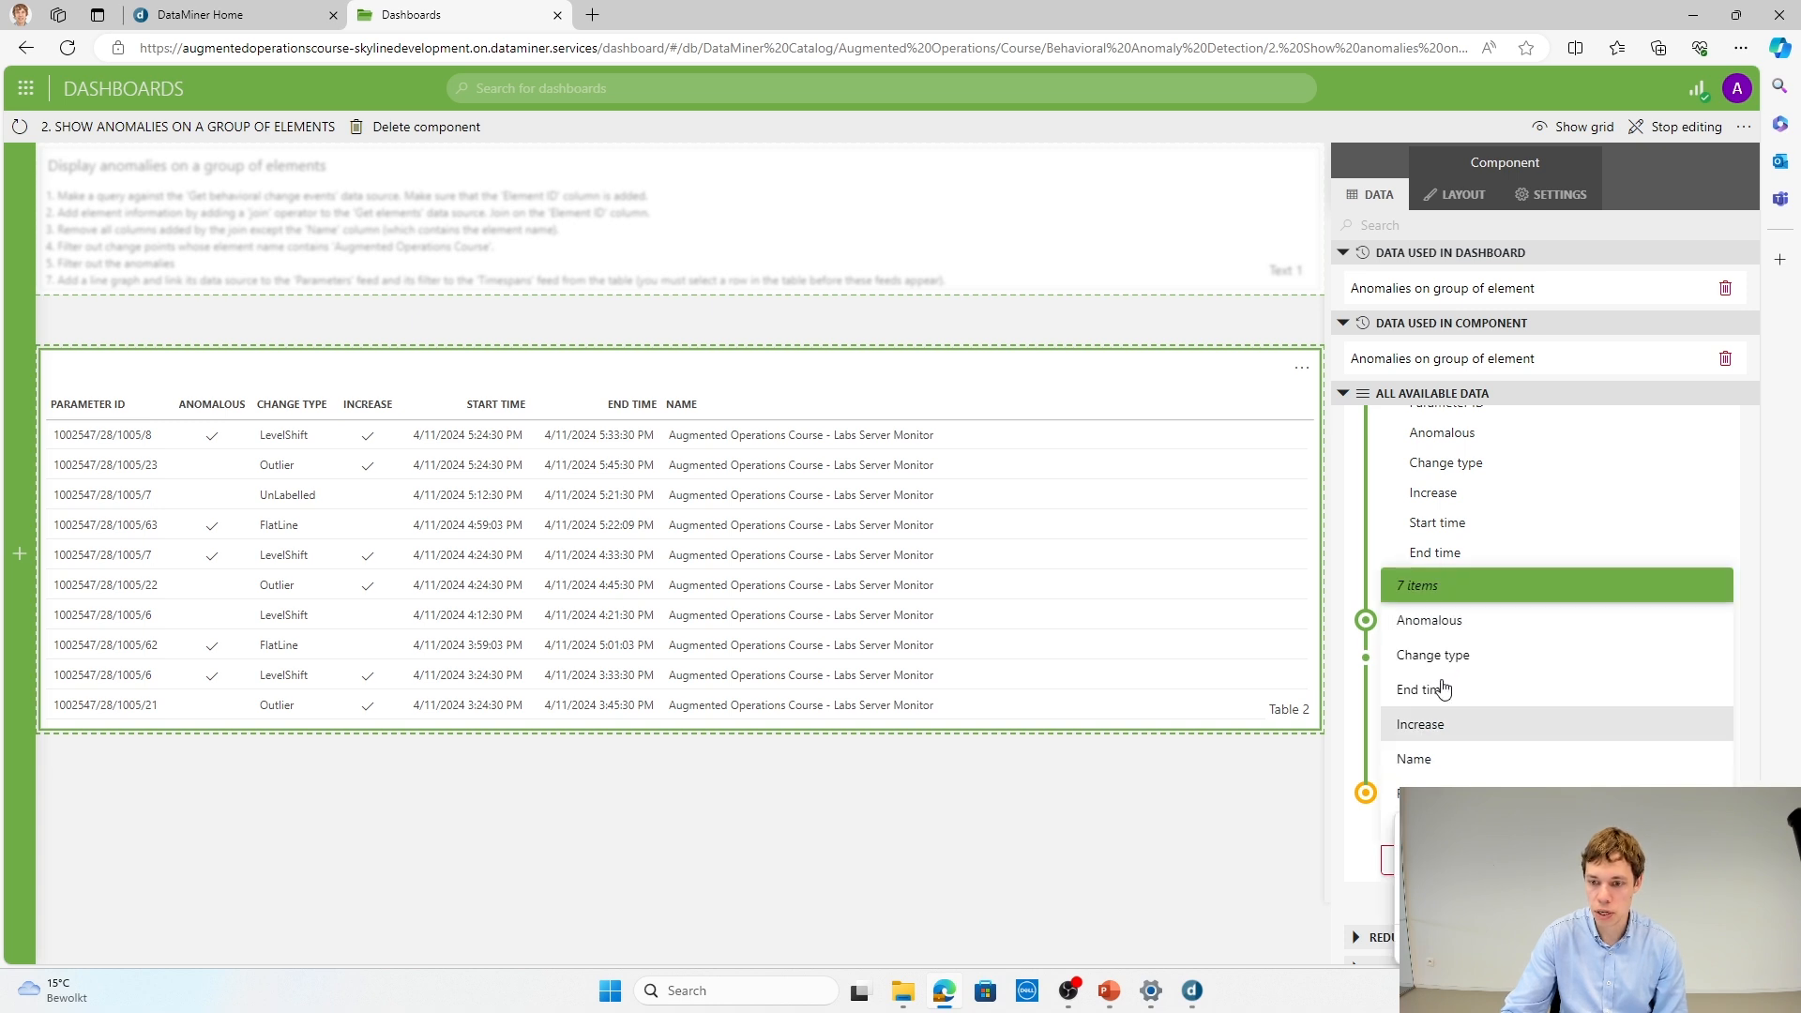
pyautogui.click(1451, 629)
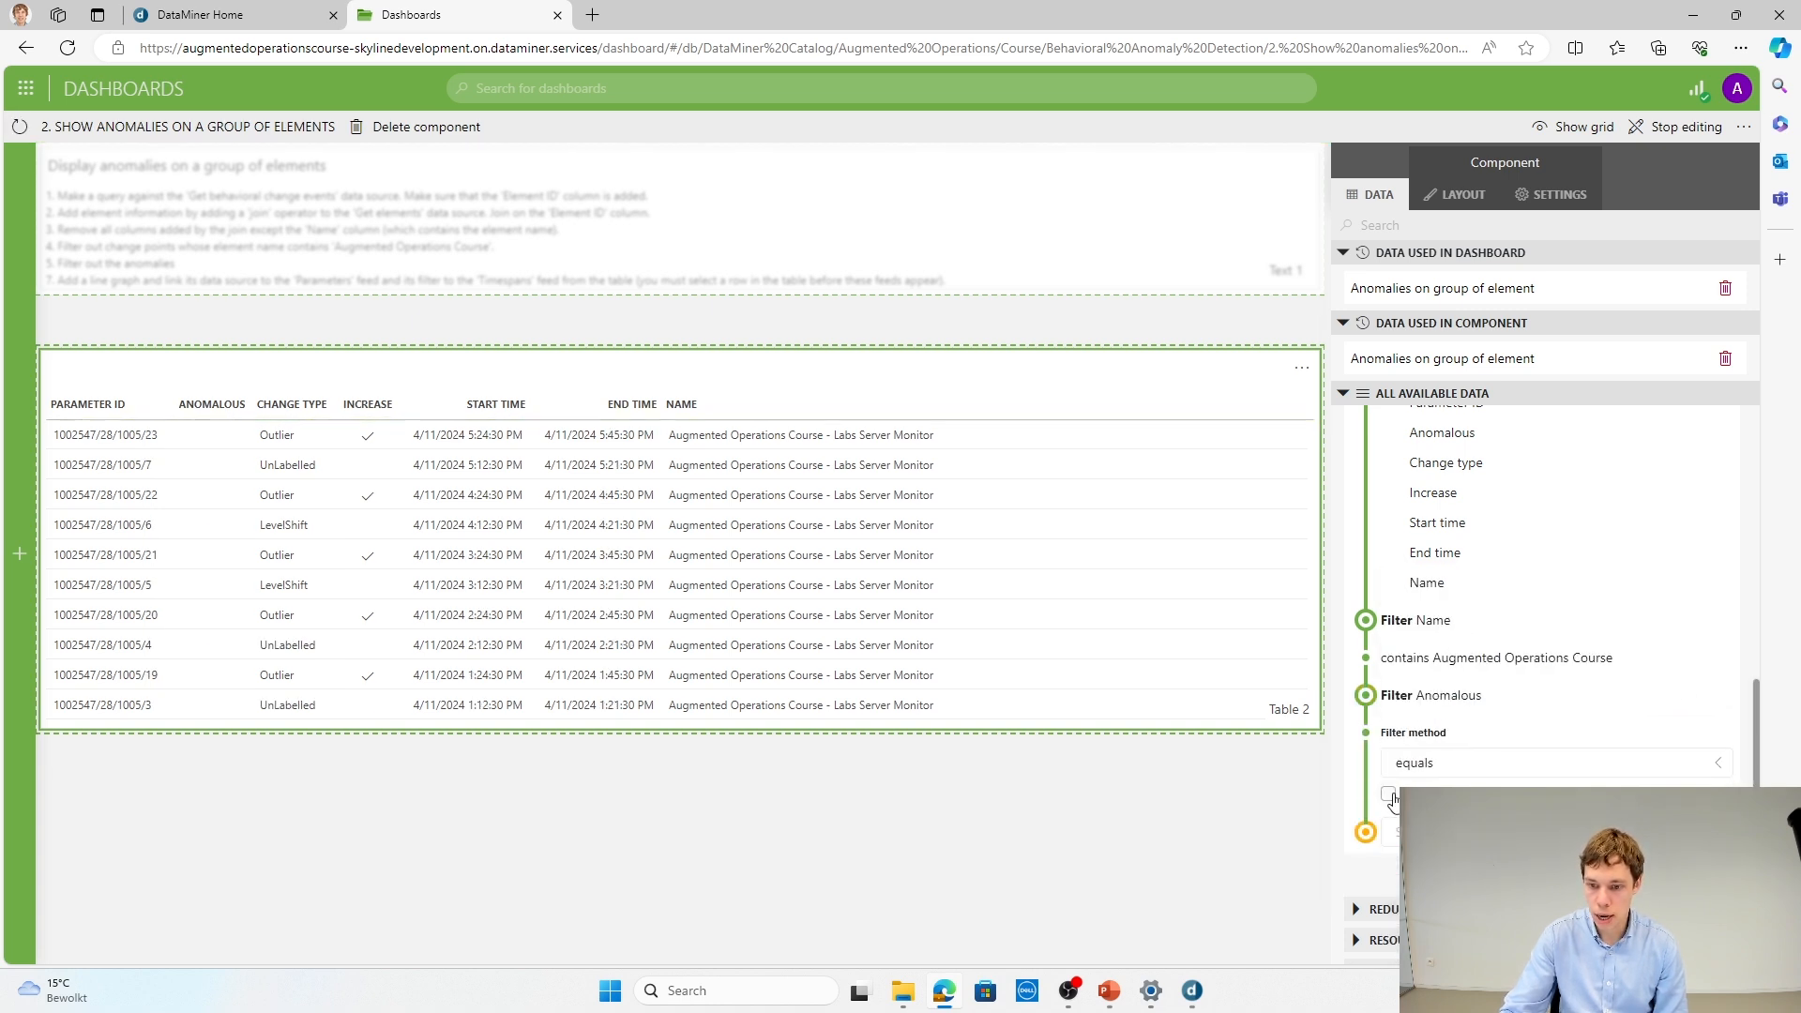
# Step: Extend the table up to the instruction text and raise its lower edge to free space beneath it
pyautogui.moveTo(897, 357); pyautogui.dragTo(897, 298)
pyautogui.moveTo(899, 730); pyautogui.dragTo(898, 683)
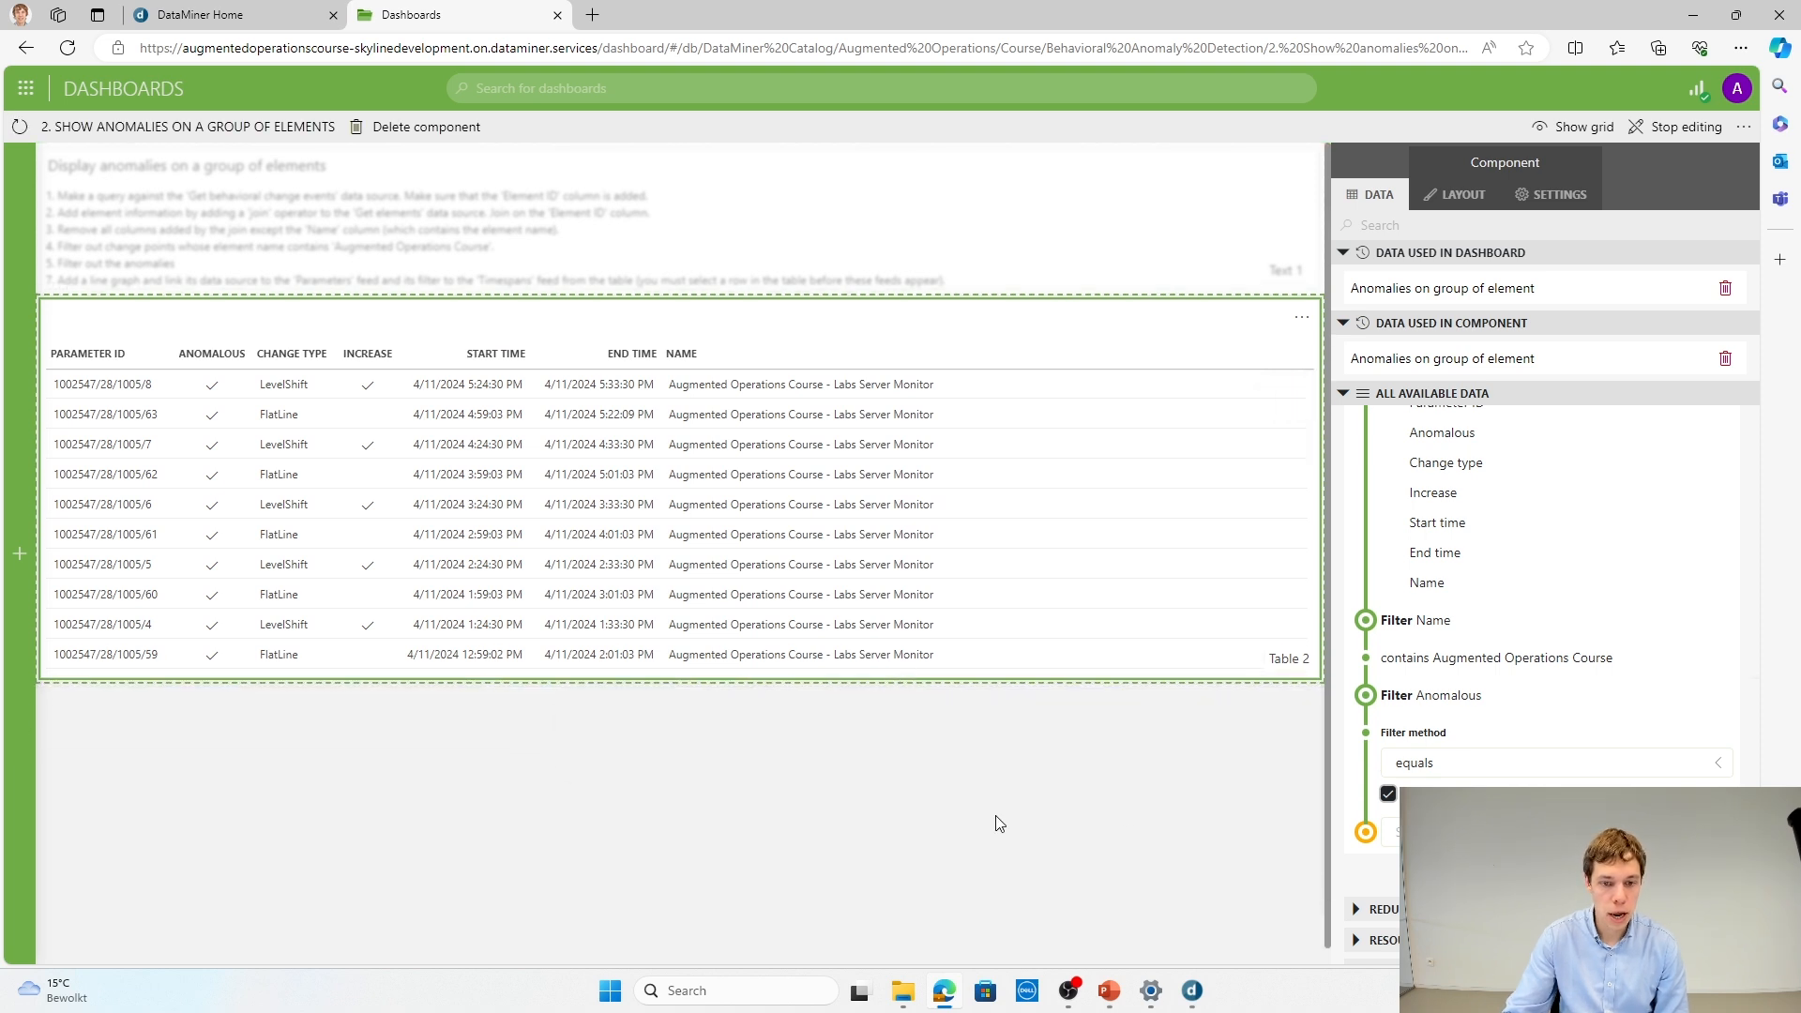
pyautogui.moveTo(1022, 679); pyautogui.dragTo(1023, 646)
# Step: Add a line & area chart directly below the table and resize it to full dashboard width
pyautogui.moveTo(21, 315)
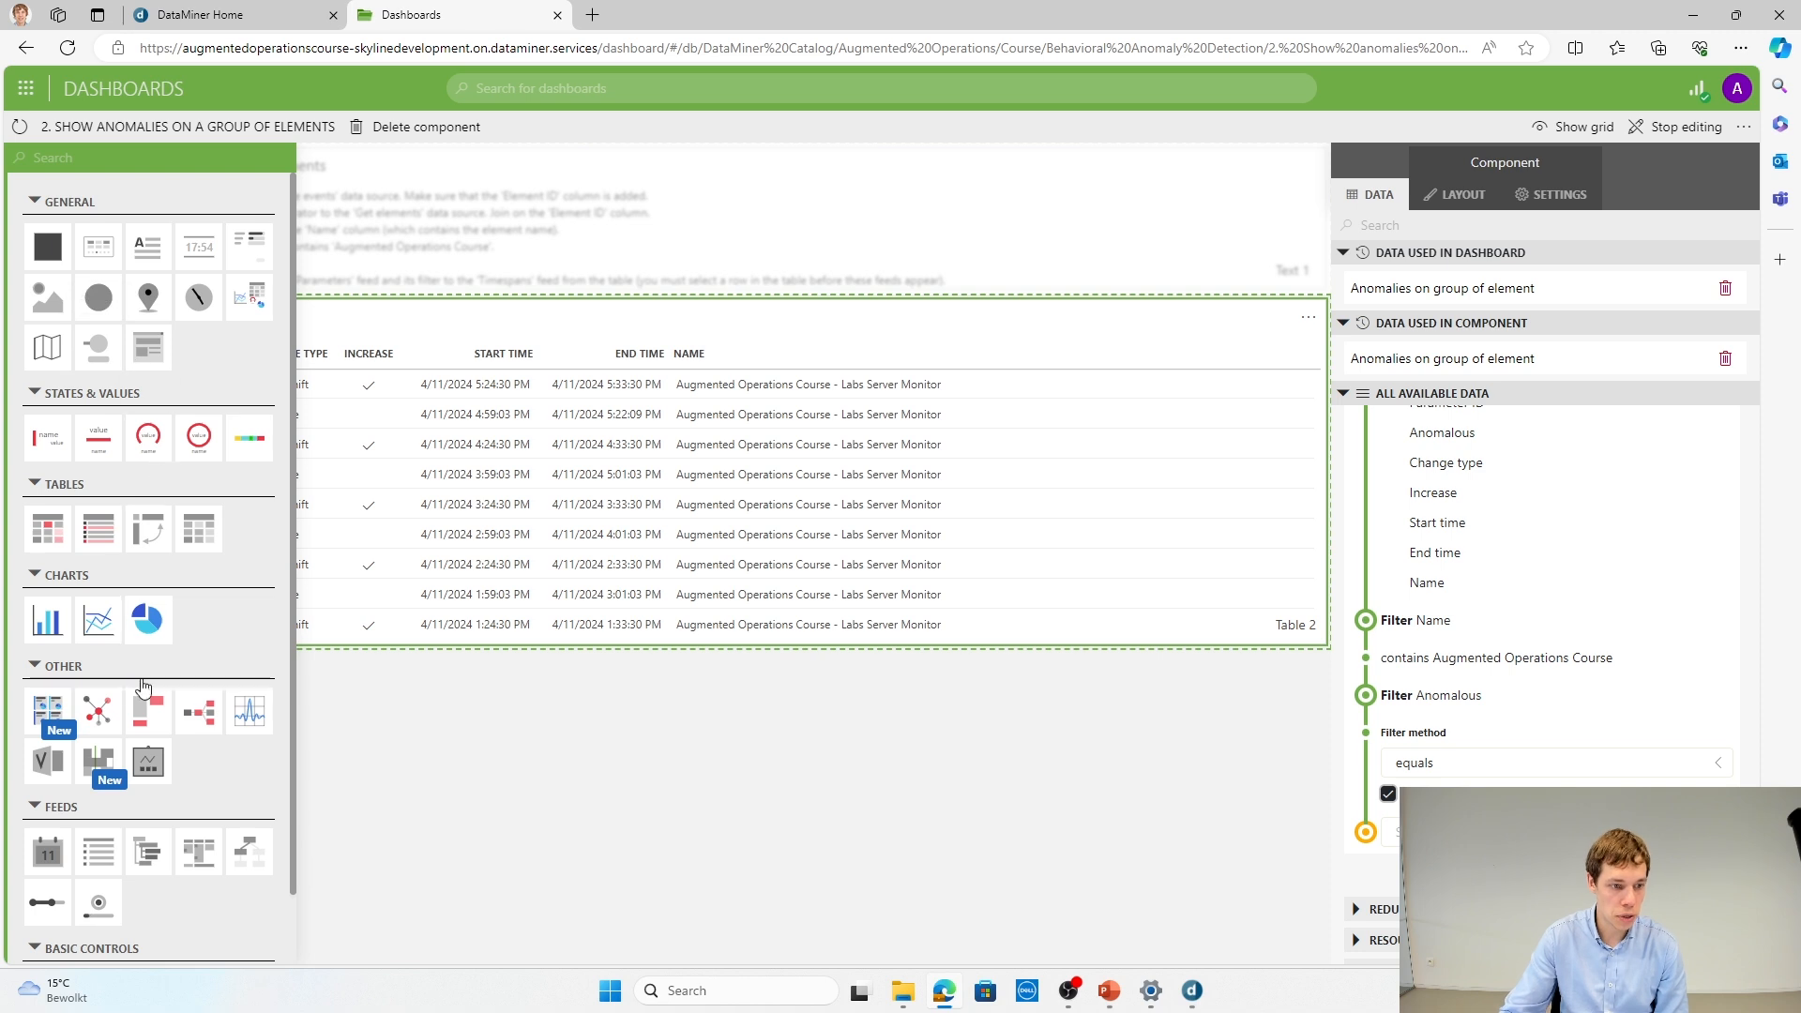
pyautogui.moveTo(105, 633); pyautogui.dragTo(603, 817)
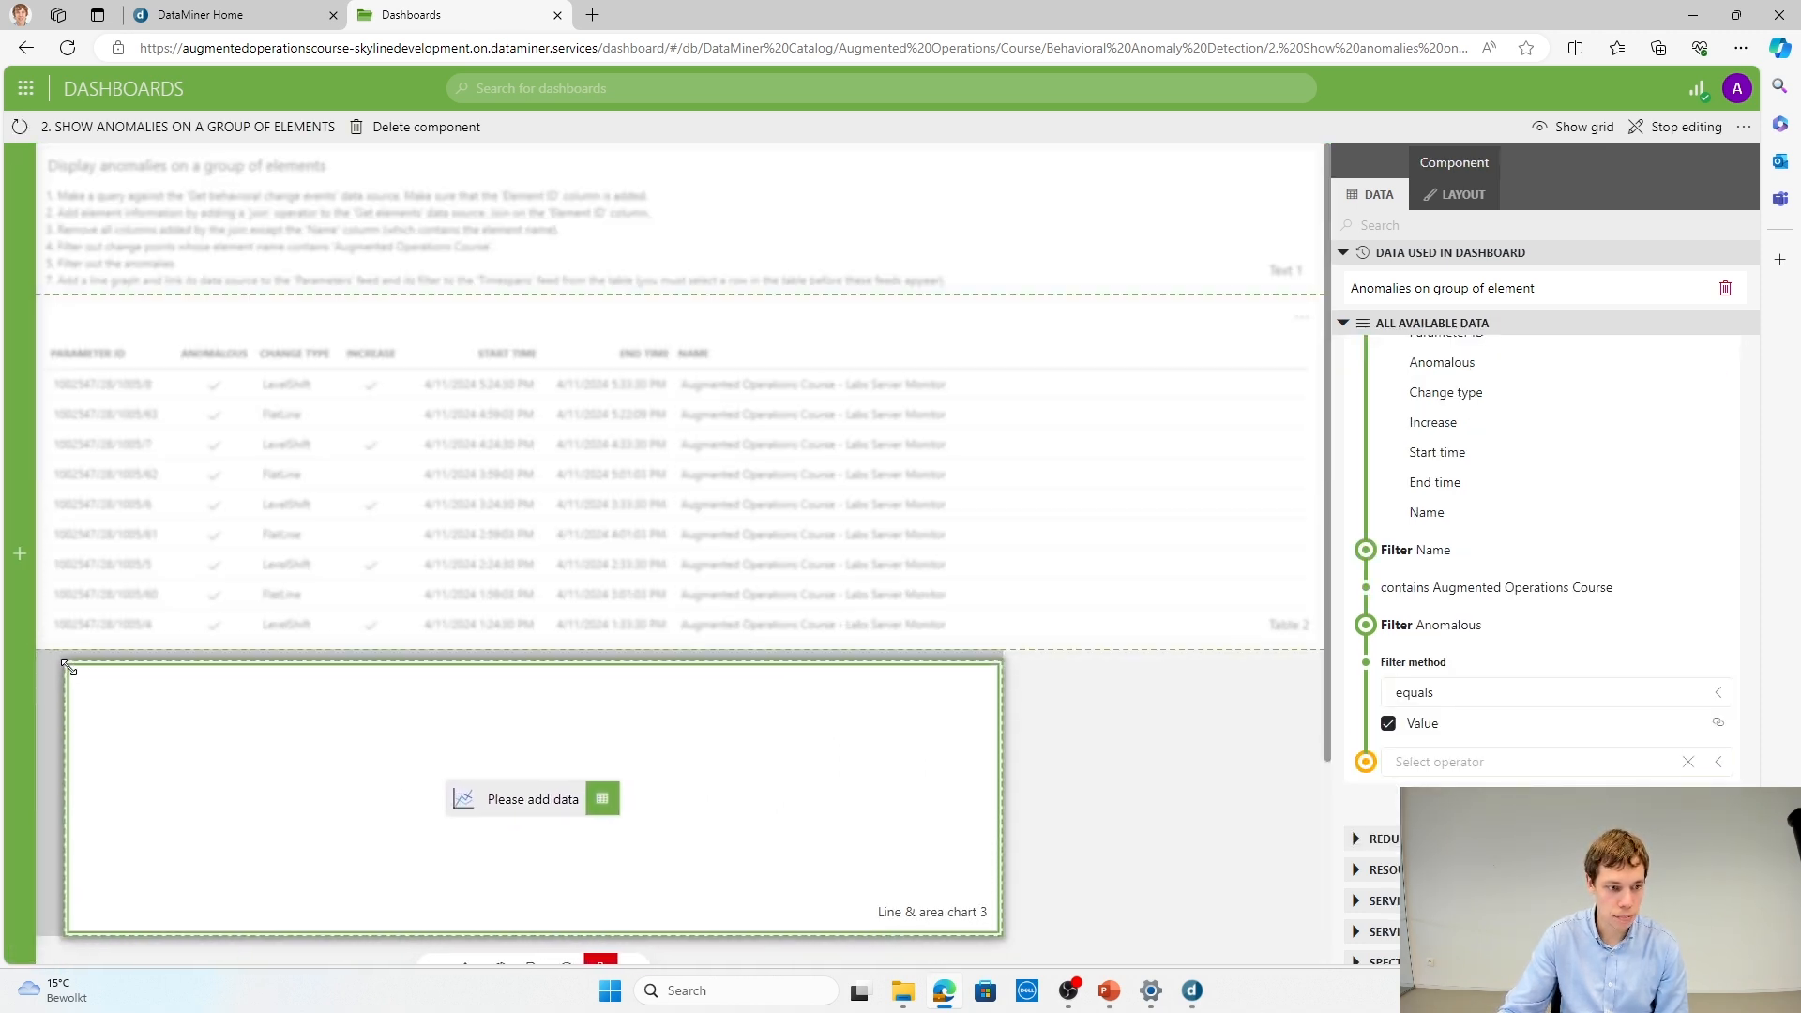
pyautogui.moveTo(1000, 934); pyautogui.dragTo(1237, 960)
pyautogui.scroll(5, 1614, 624)
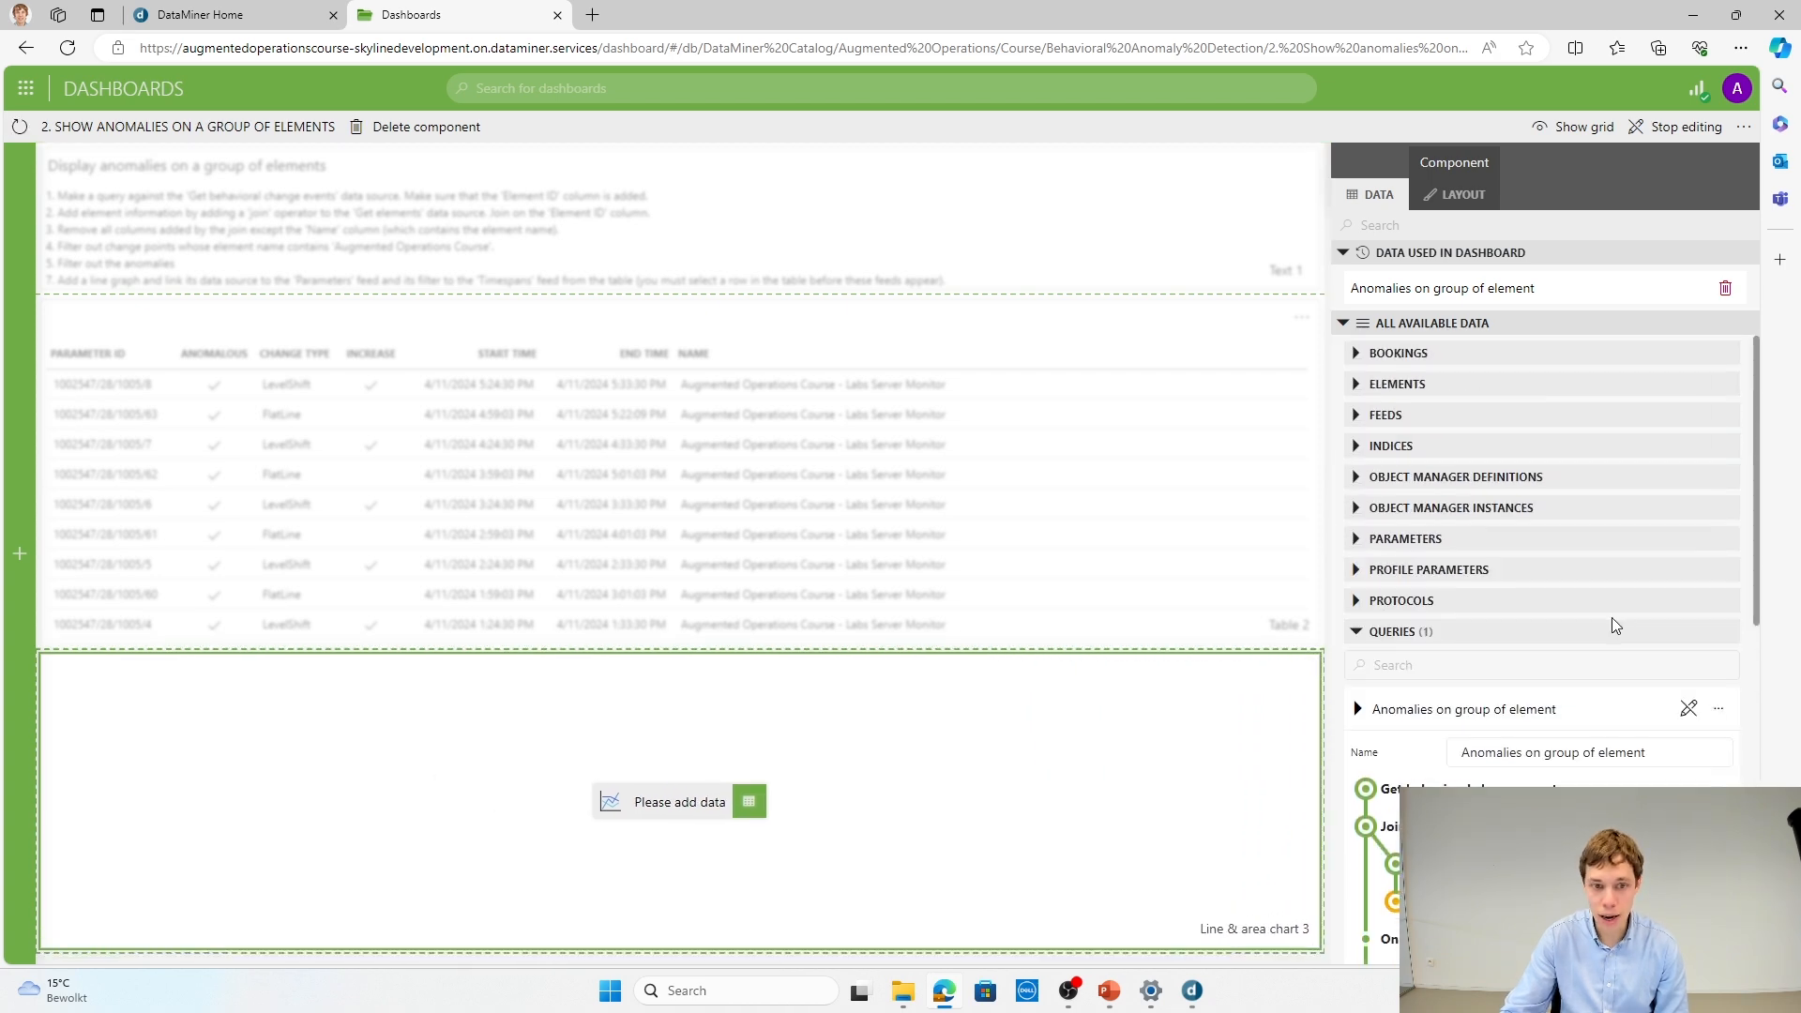
# Step: Select anomaly row 1002547/28/1005/6, link the line chart to Table 2's selected-row Parameters with their Timespans as filter, and finish editing
pyautogui.click(705, 512)
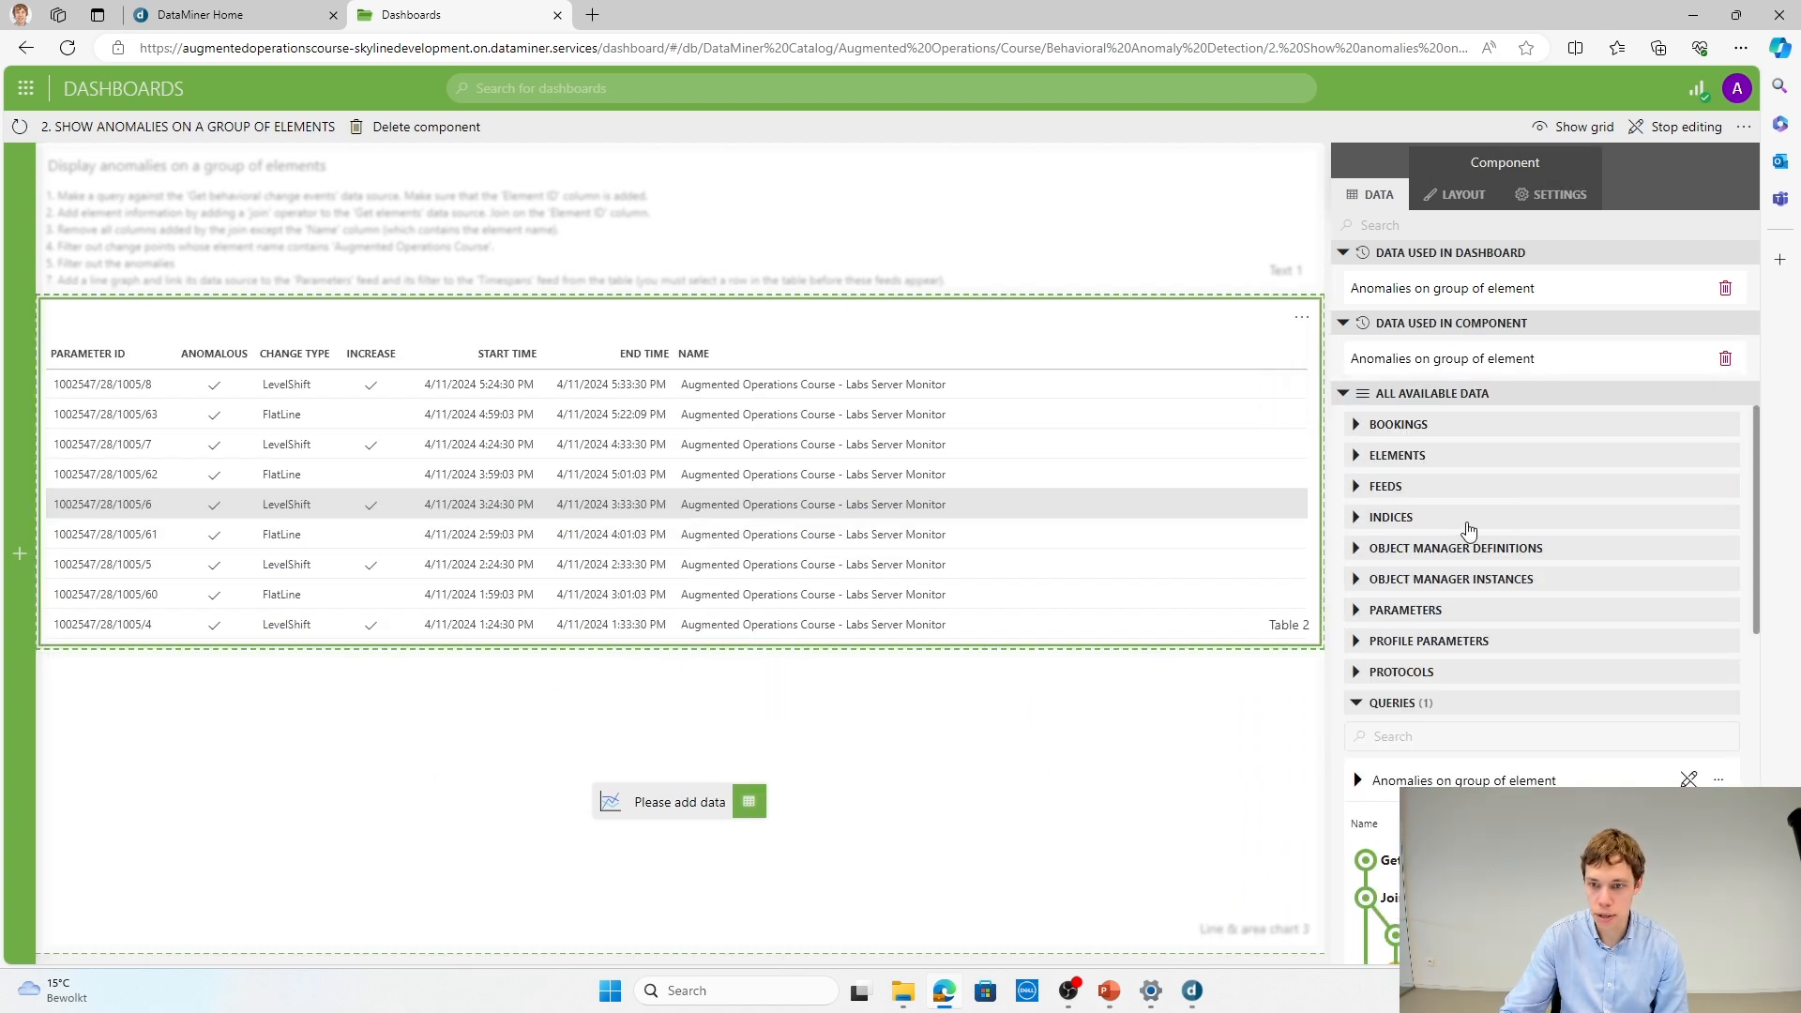
pyautogui.click(1357, 486)
pyautogui.click(1356, 586)
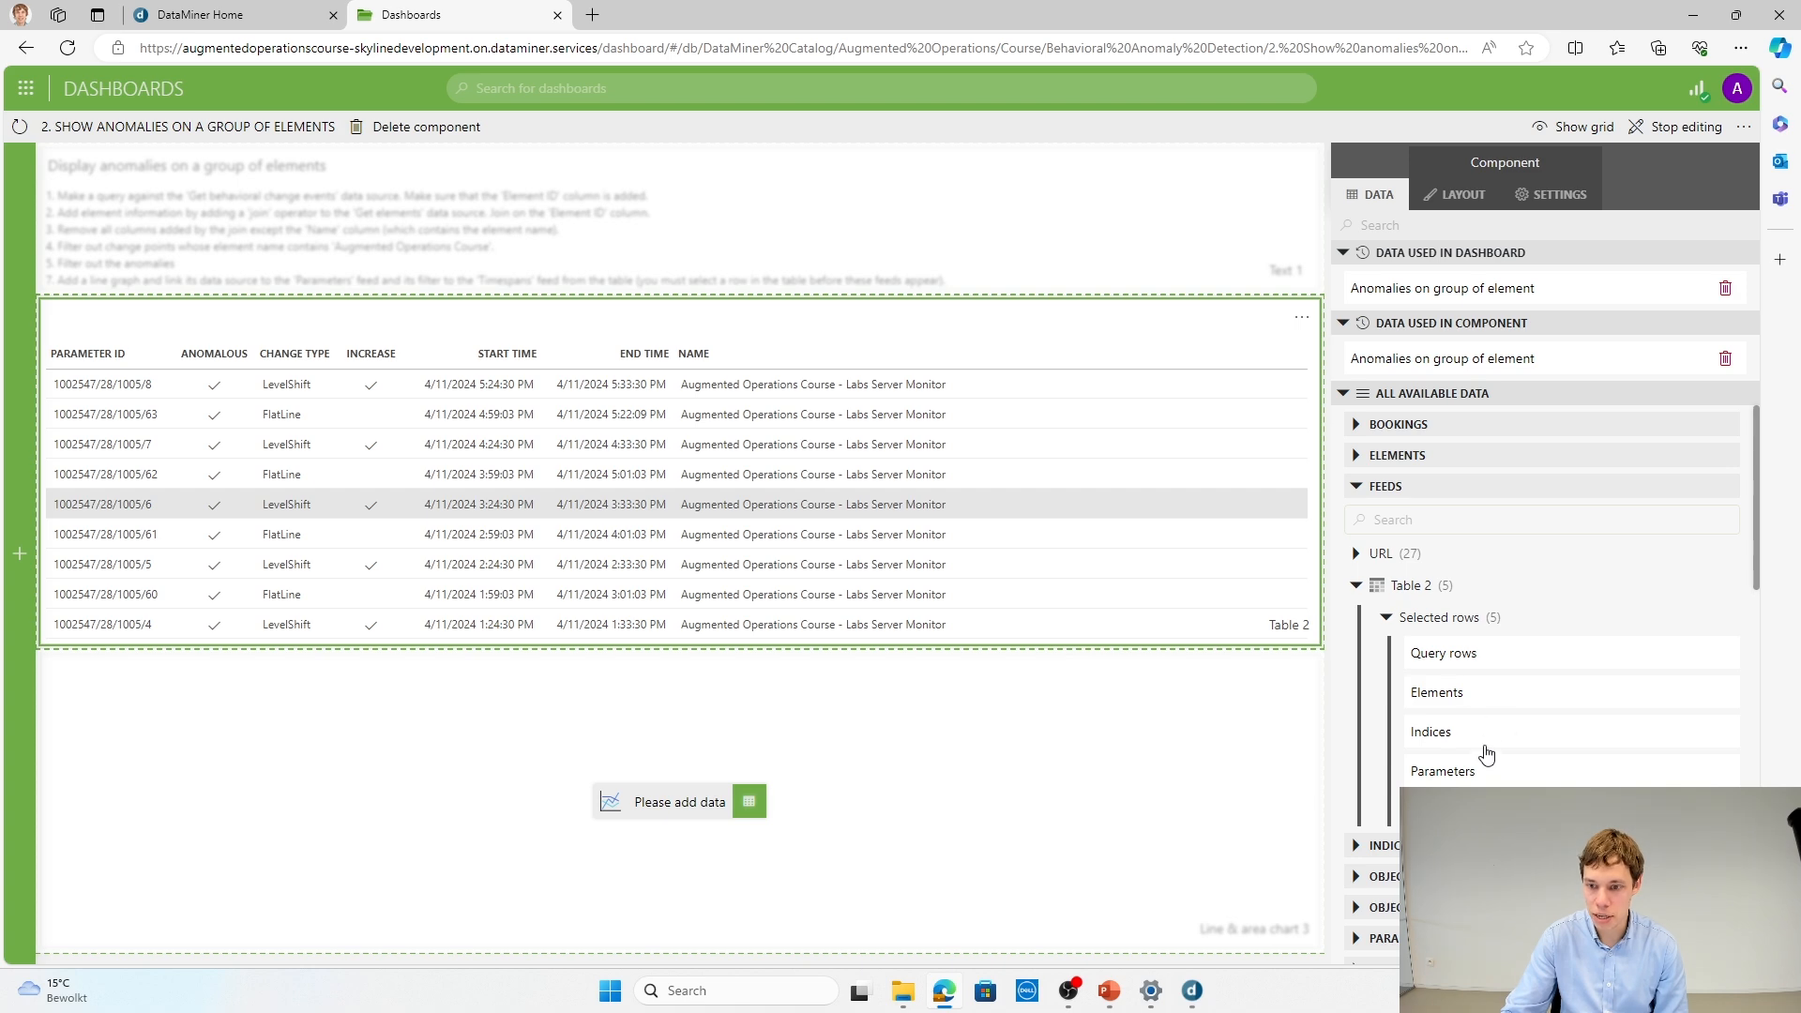
pyautogui.moveTo(1482, 772); pyautogui.dragTo(723, 795)
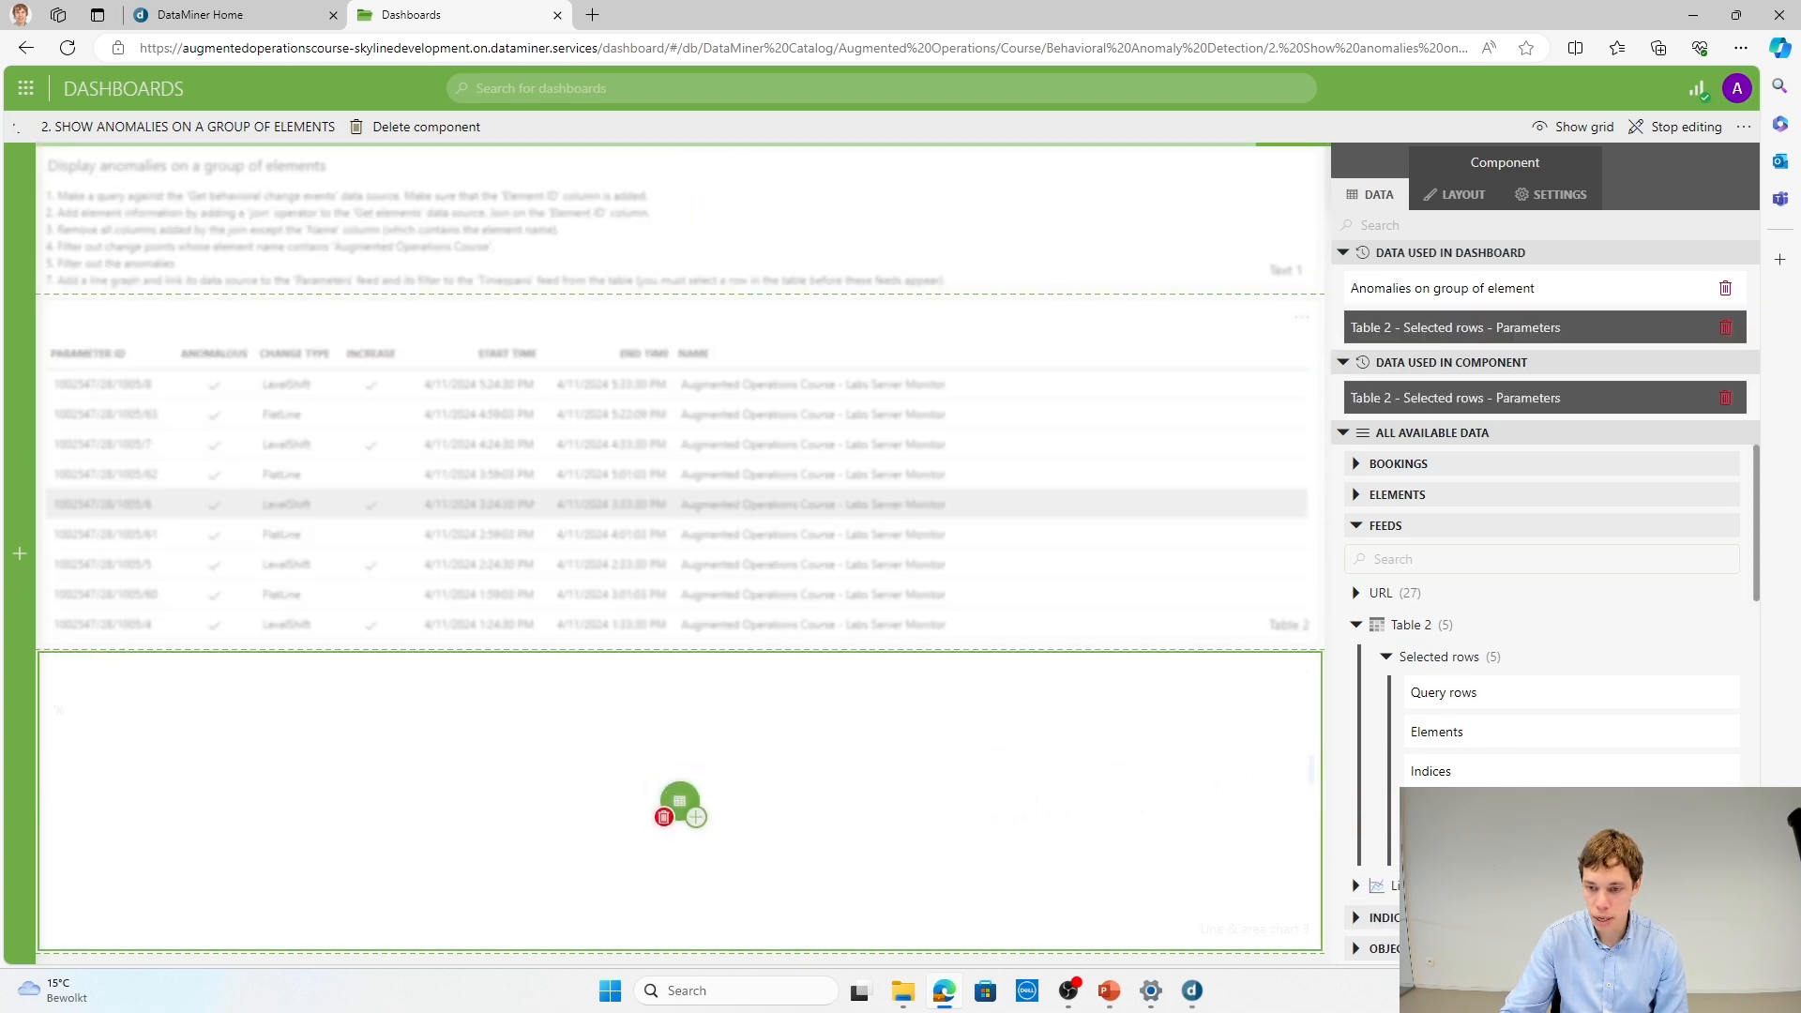
pyautogui.moveTo(1482, 811); pyautogui.dragTo(679, 824)
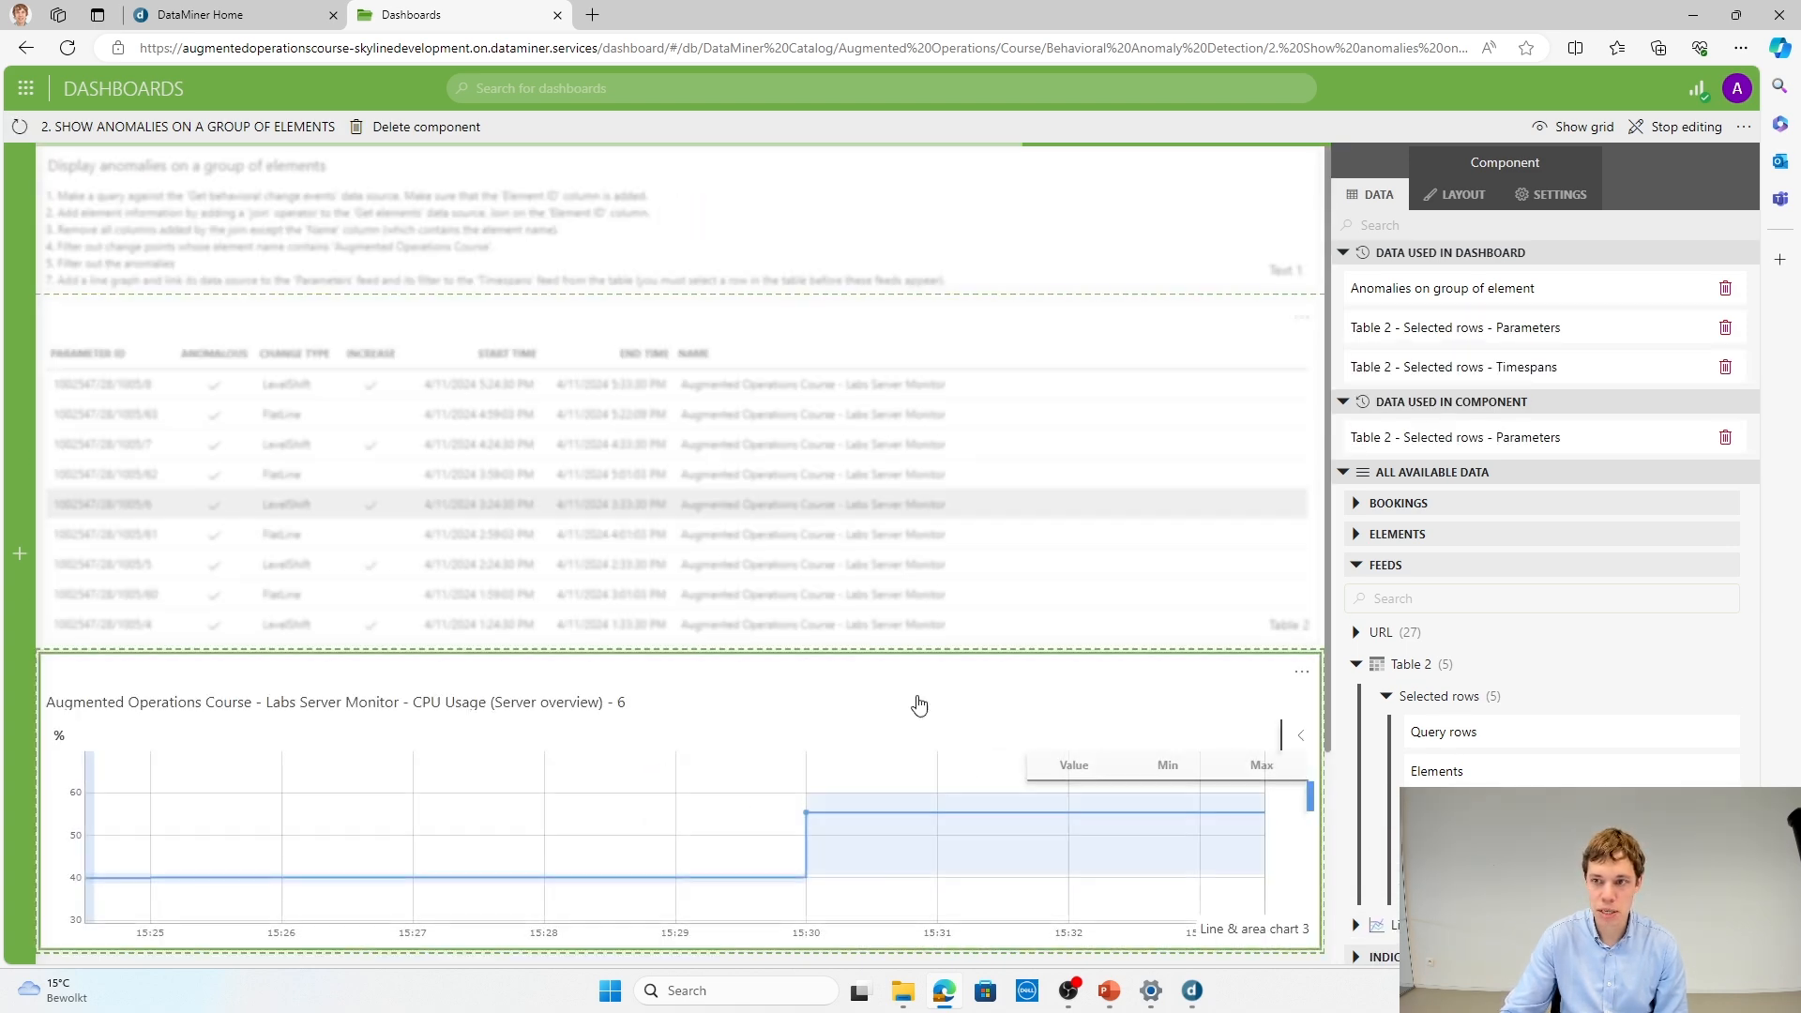
pyautogui.click(1686, 126)
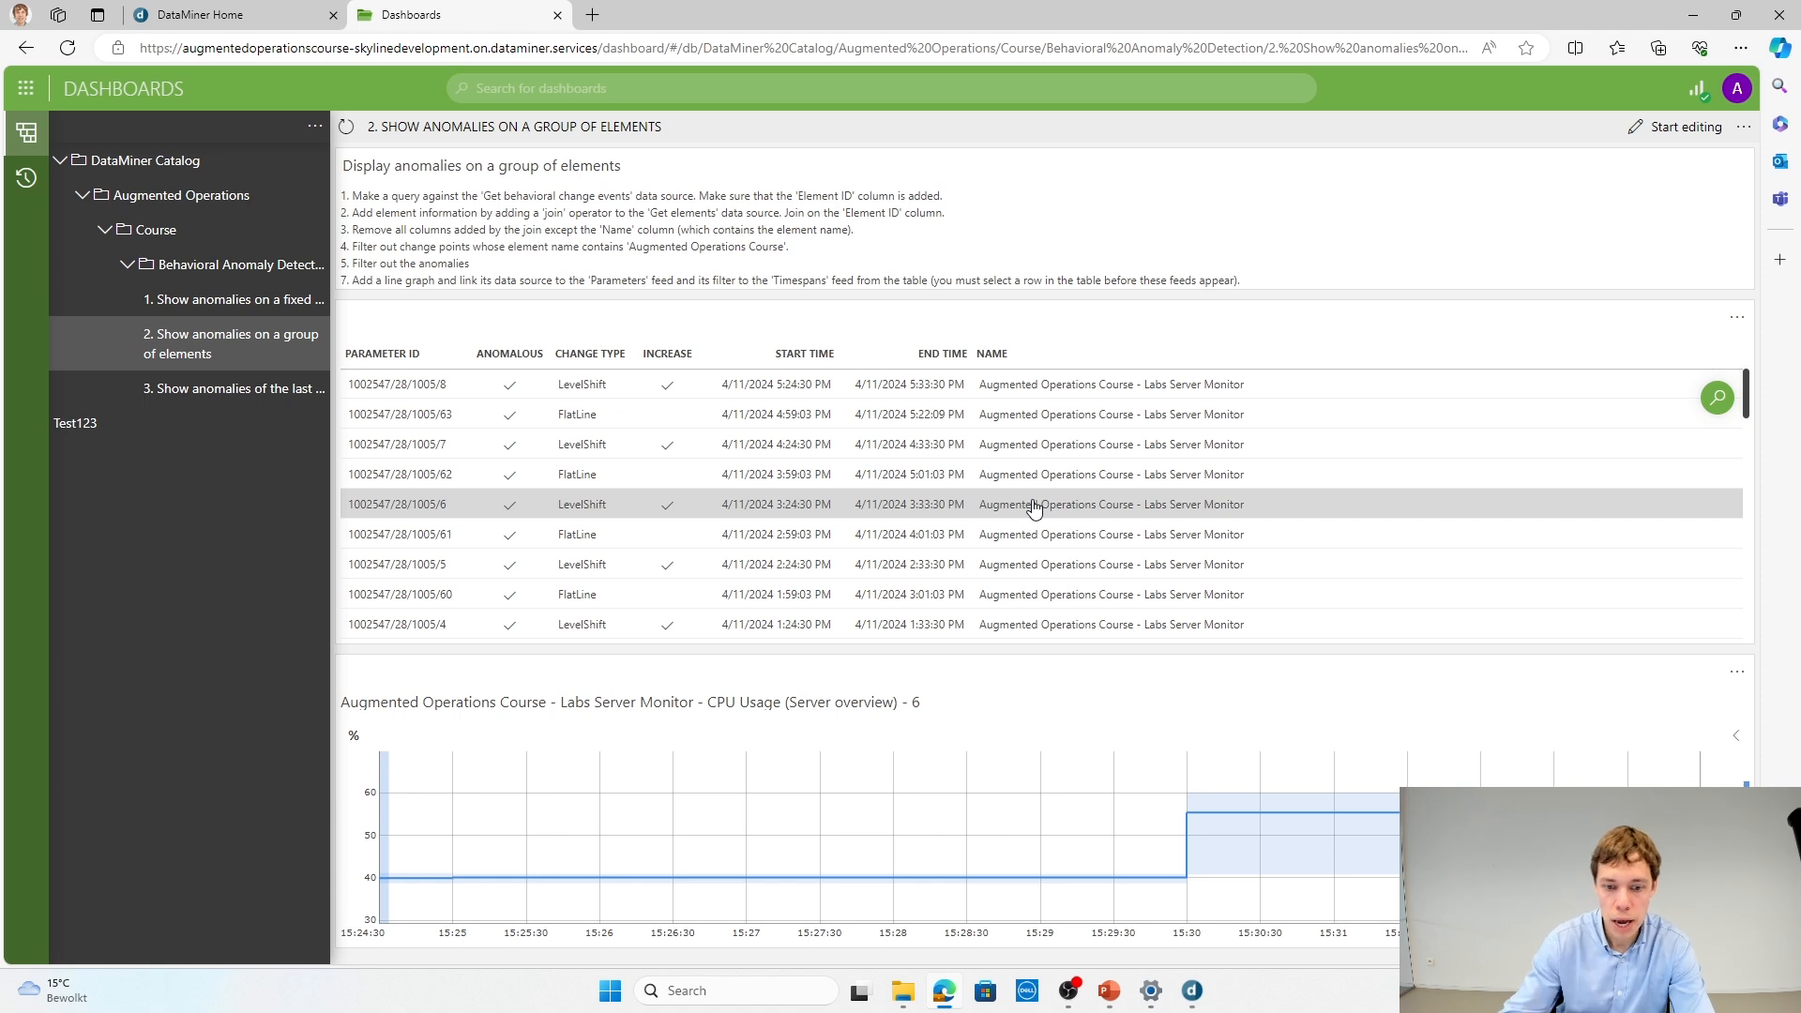
# Step: Open the "3. Show anomalies of the last 24h" dashboard and switch to PowerPoint to present the exercise slide
pyautogui.click(222, 402)
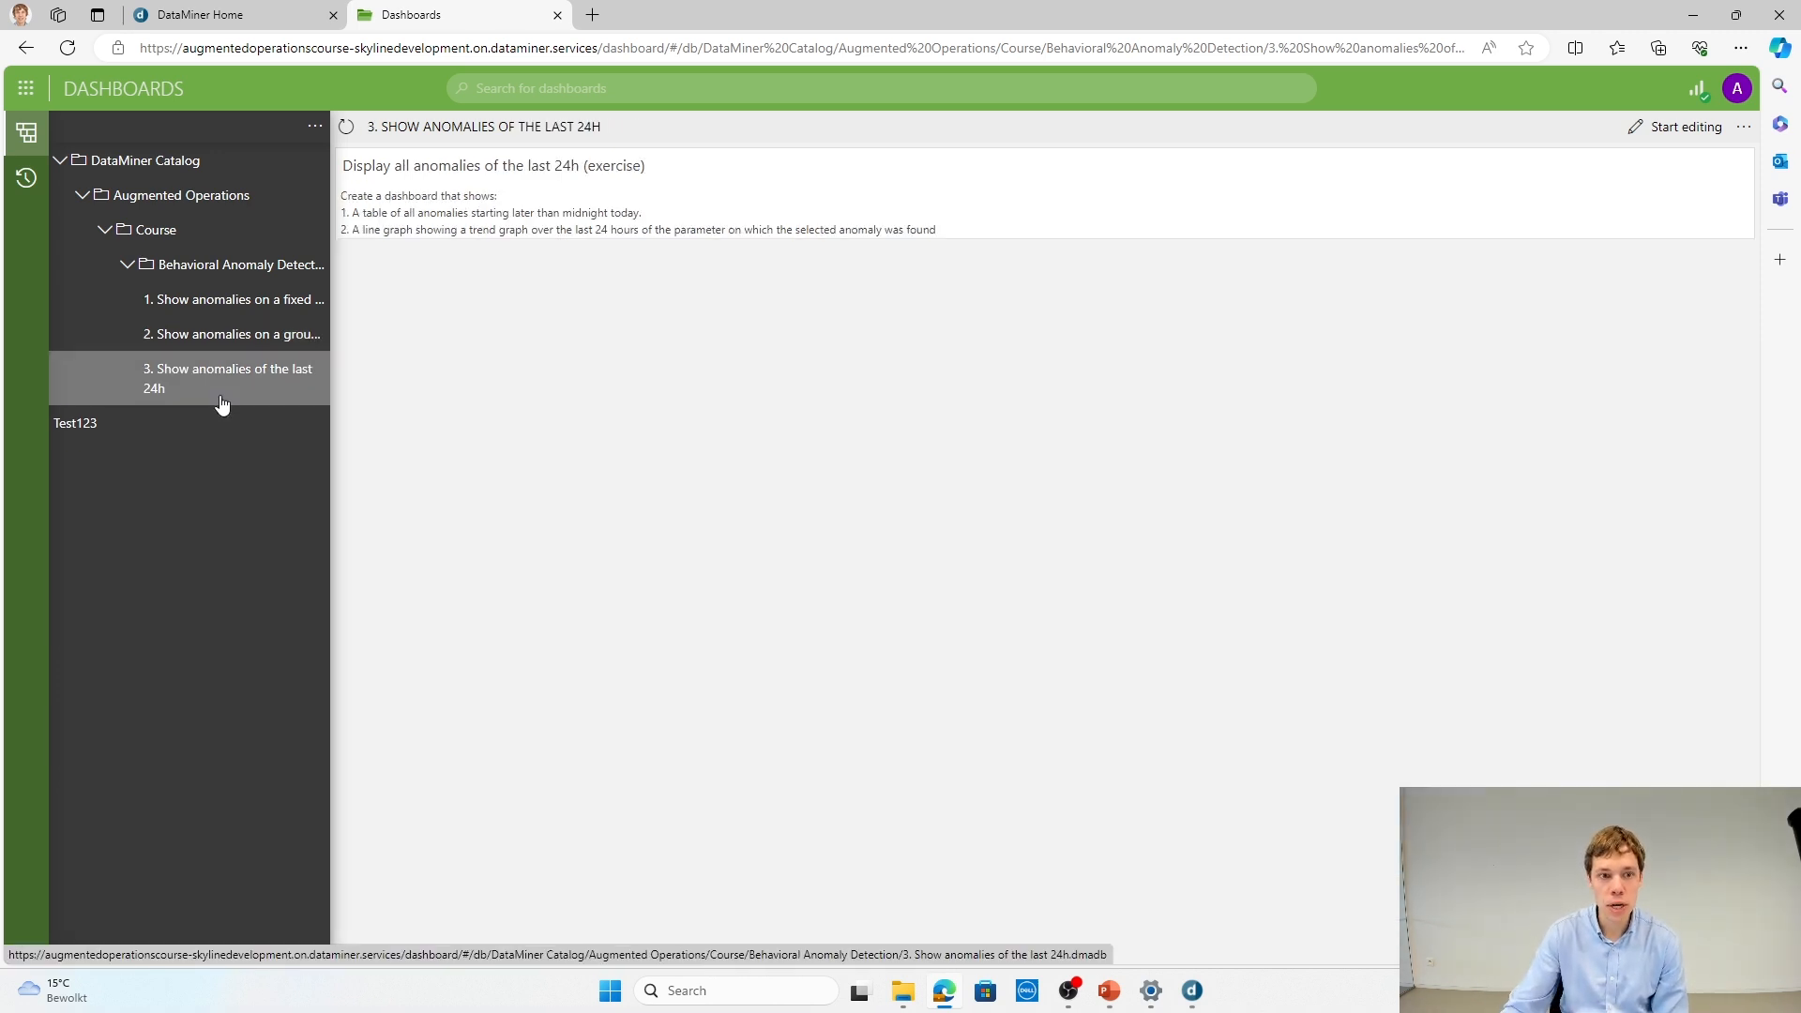
pyautogui.hotkey('alt', 'Tab')
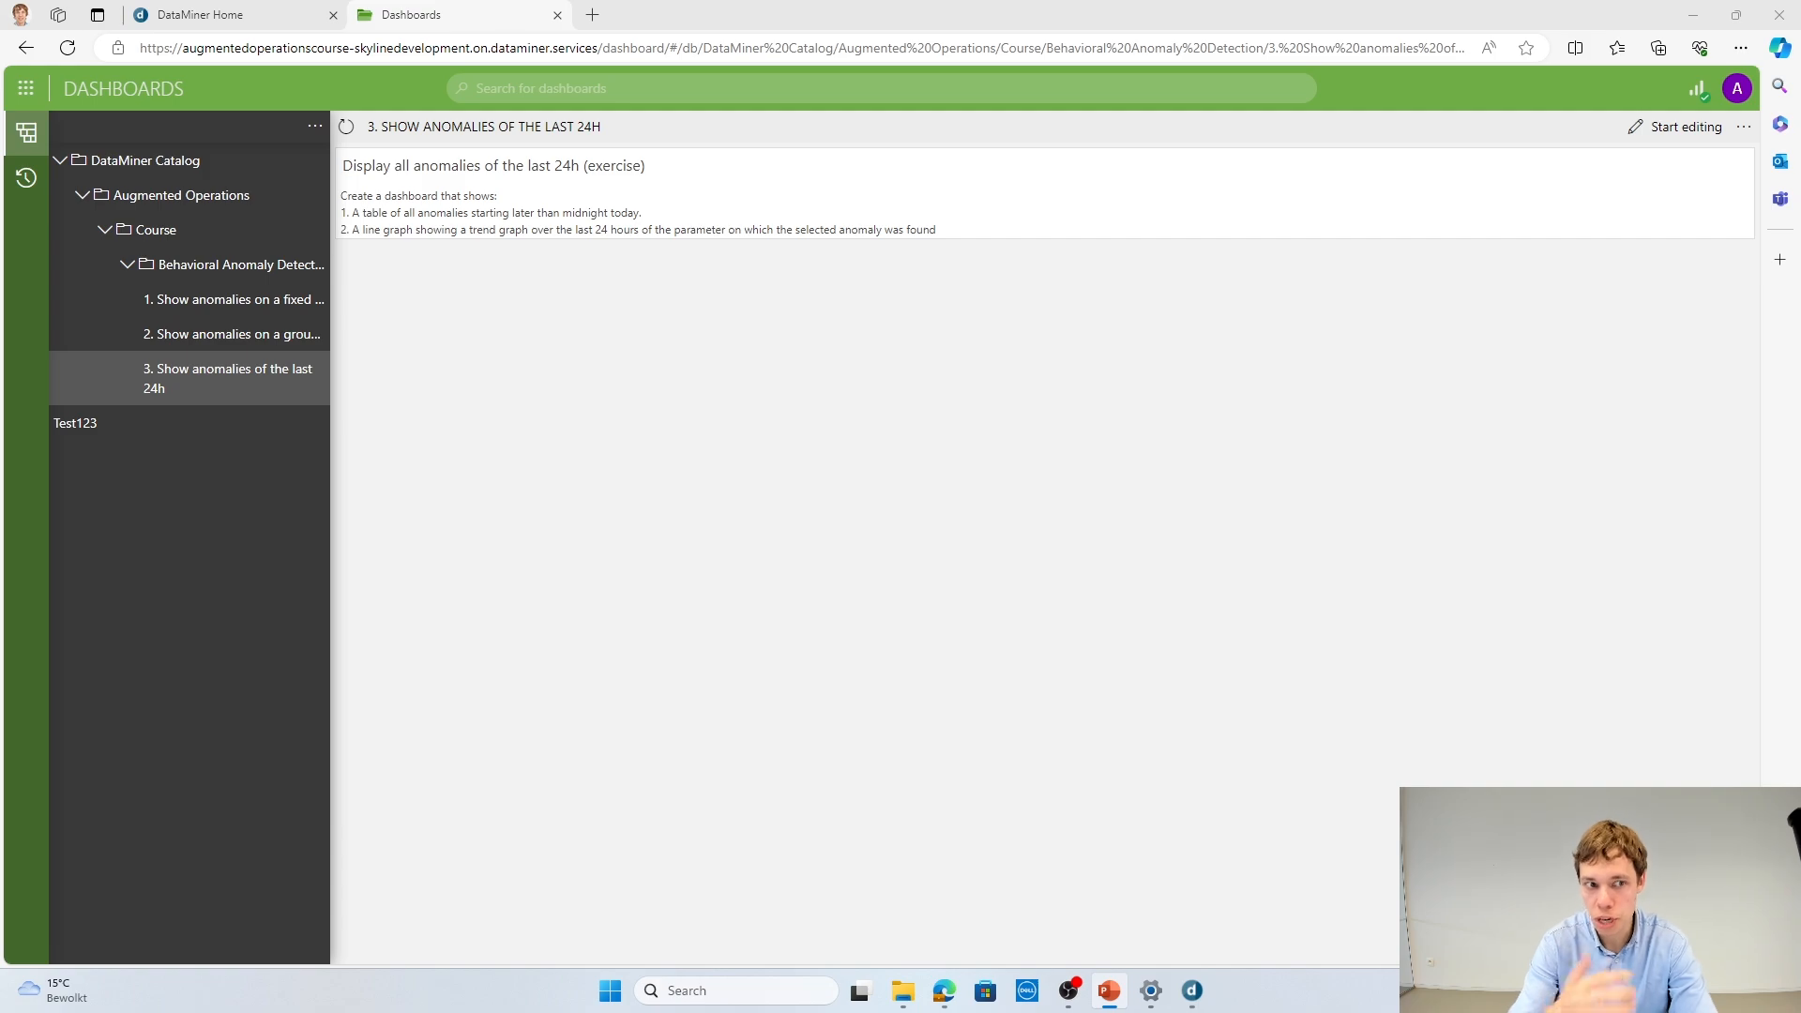
pyautogui.hotkey('shift', 'F5')
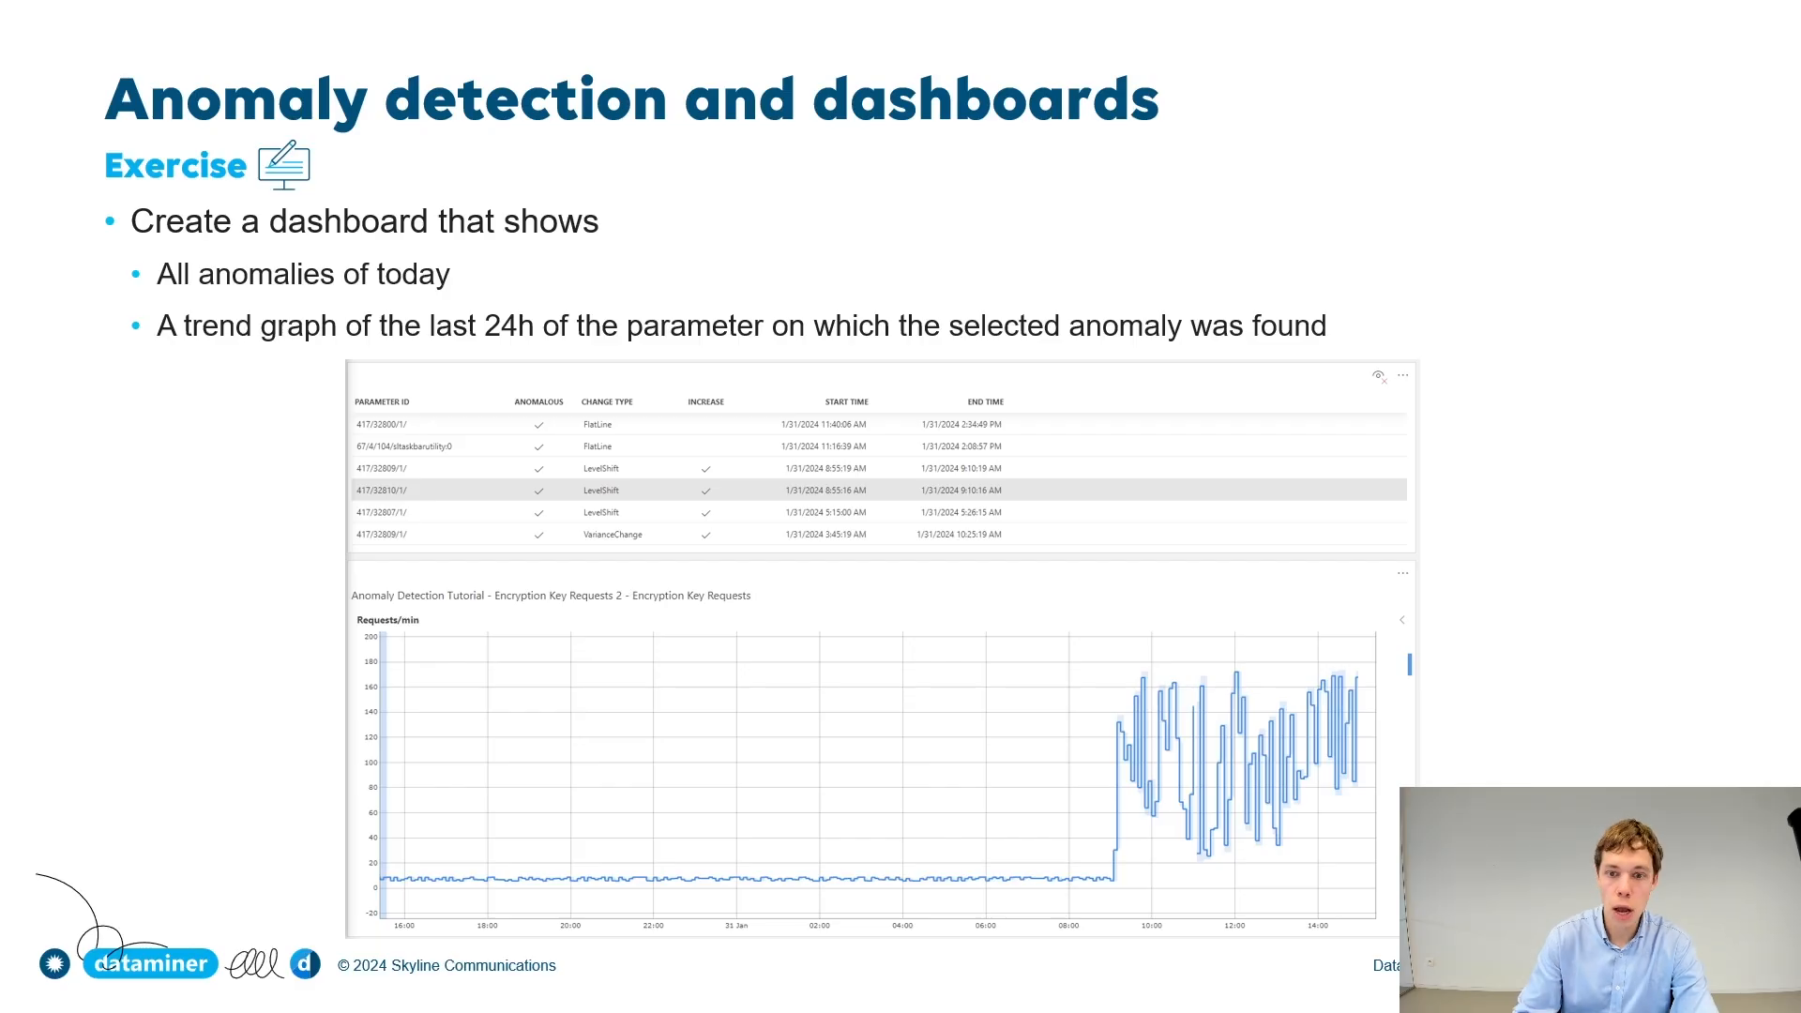